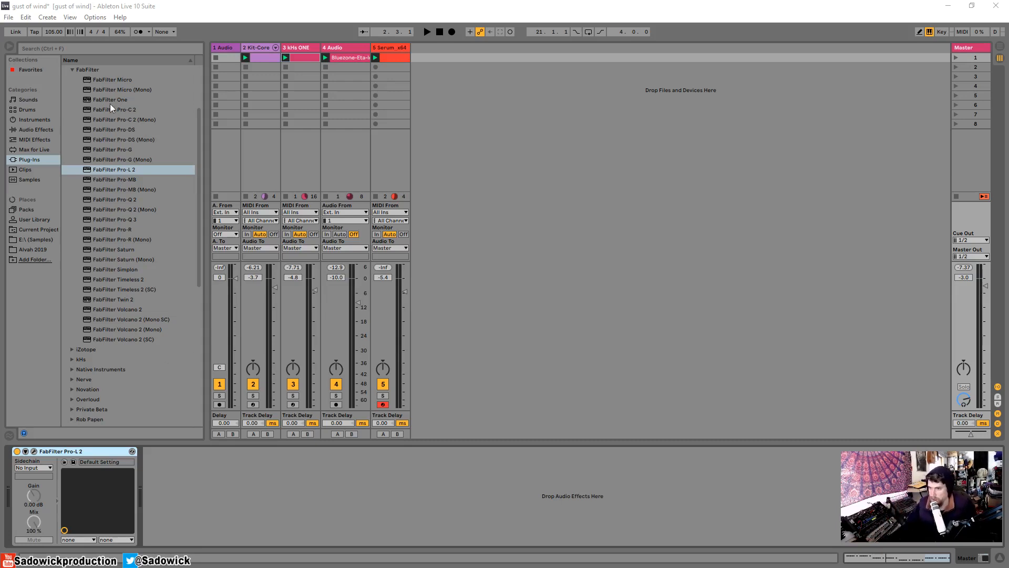
Play scene 1 and add FabFilter Pro-Q 3 to the master track ahead of Pro-L 2
{"action": "left_click", "coordinate": [957, 58]}
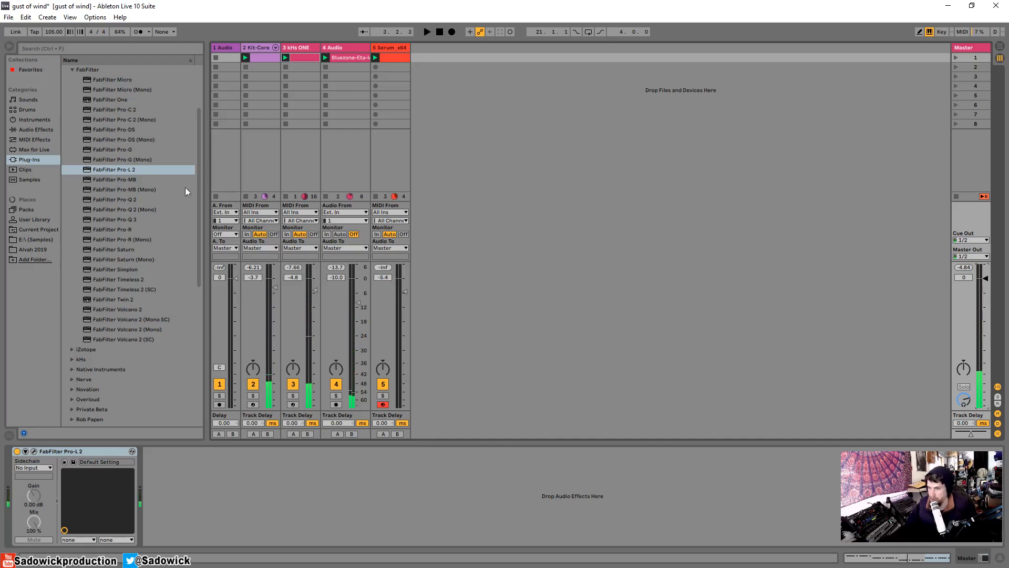
{"action": "double_click", "coordinate": [117, 220]}
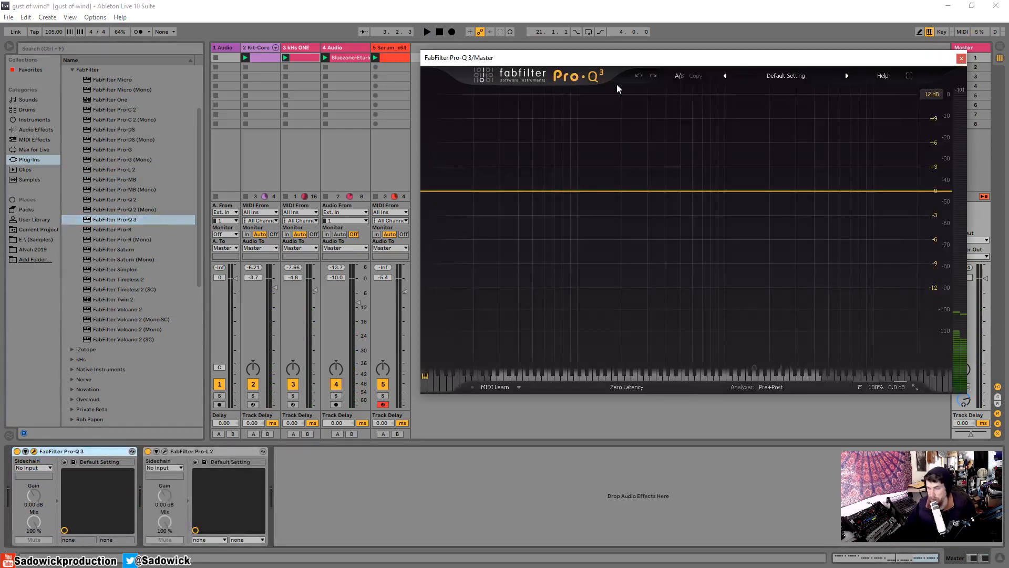
{"action": "left_click_drag", "start_coordinate": [651, 59], "coordinate": [355, 81]}
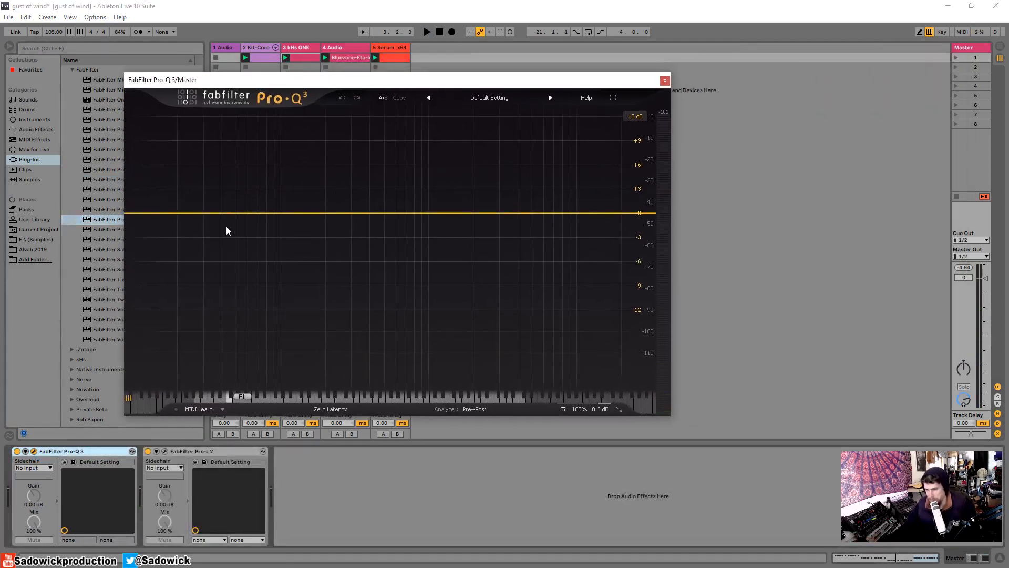
Add a Brickwall low cut at about 16 Hz and a Brickwall high cut at the upper end of the spectrum in Pro-Q 3
{"action": "left_click", "coordinate": [164, 213]}
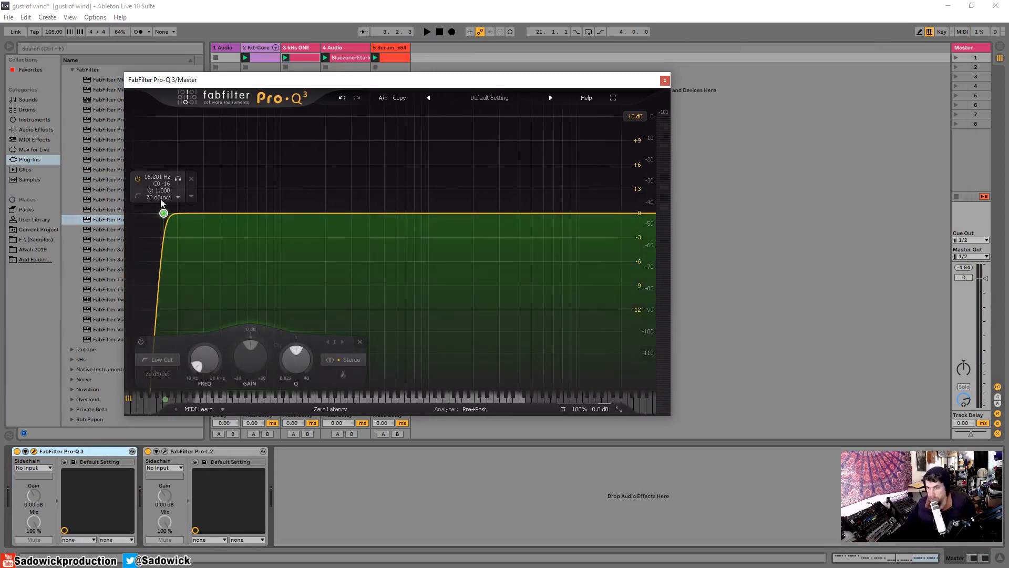
{"action": "scroll", "coordinate": [164, 214], "scroll_direction": "up", "scroll_amount": 1}
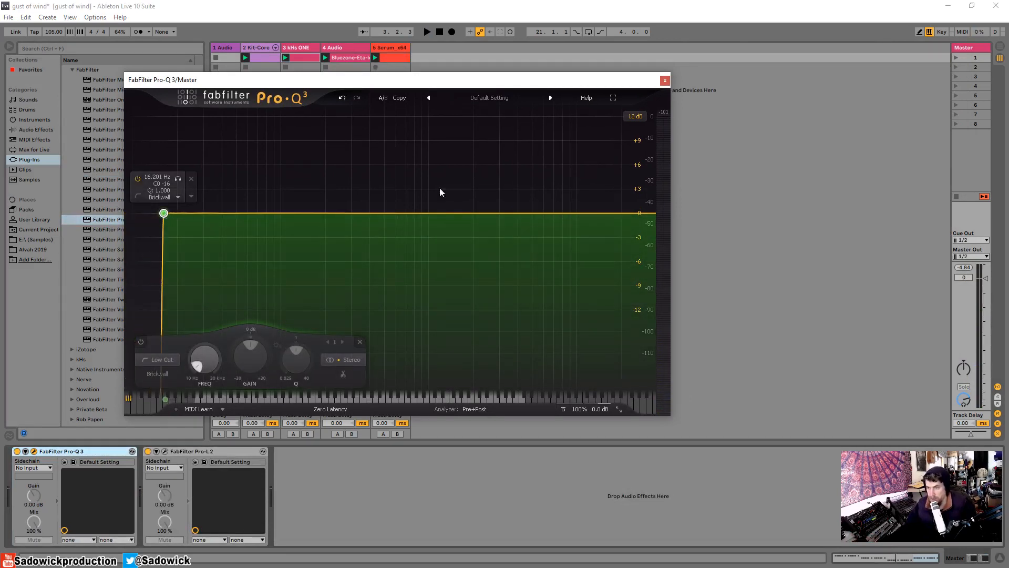
{"action": "left_click", "coordinate": [644, 214]}
{"action": "scroll", "coordinate": [644, 215], "scroll_direction": "up", "scroll_amount": 1}
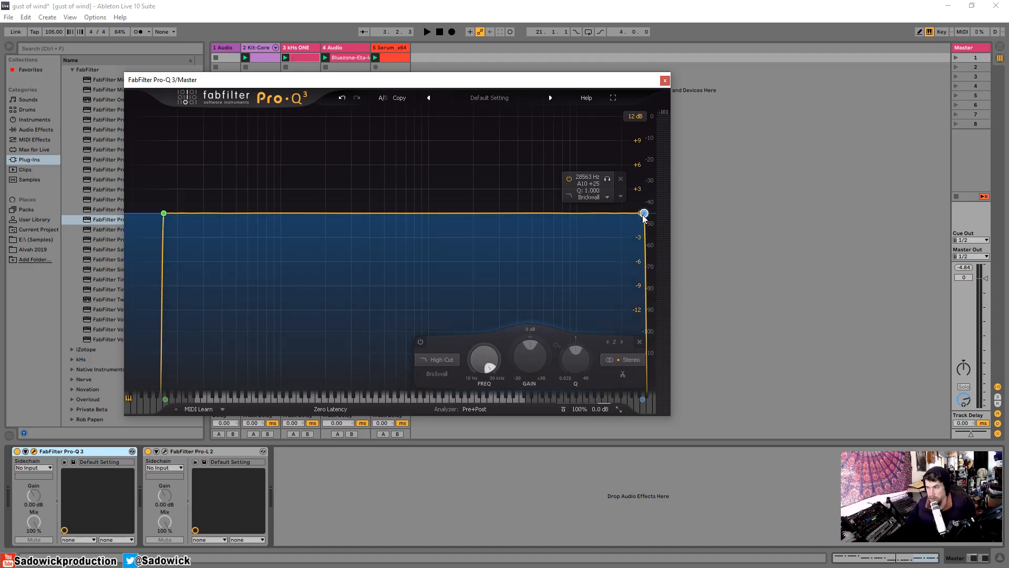
{"action": "mouse_move", "coordinate": [644, 213]}
{"action": "left_mouse_down"}
{"action": "mouse_move", "coordinate": [552, 213]}
{"action": "mouse_move", "coordinate": [647, 213]}
{"action": "left_mouse_up"}
Set the low cut's frequency to 2000 Hz
{"action": "left_click", "coordinate": [163, 213]}
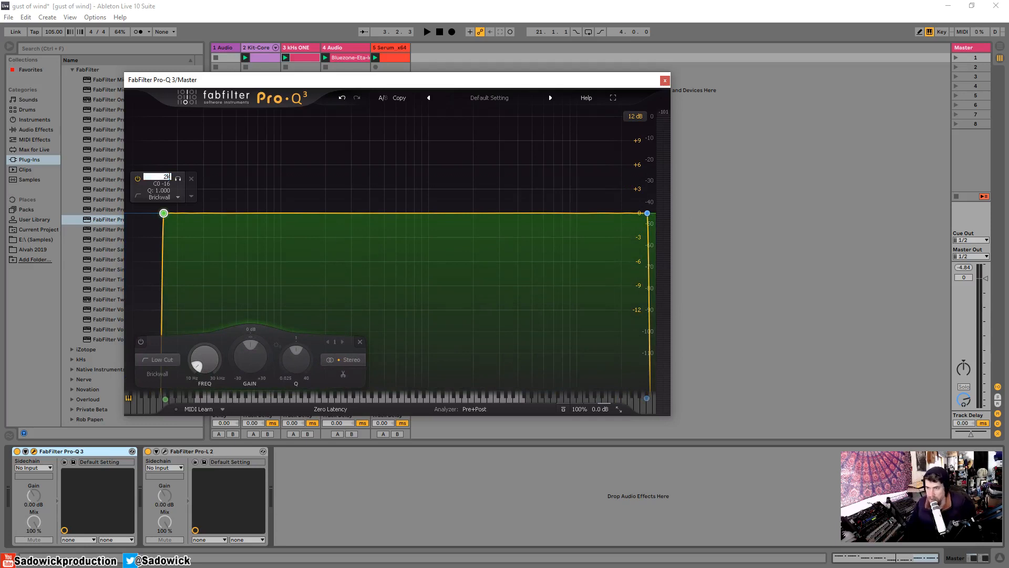
{"action": "key", "text": "Return"}
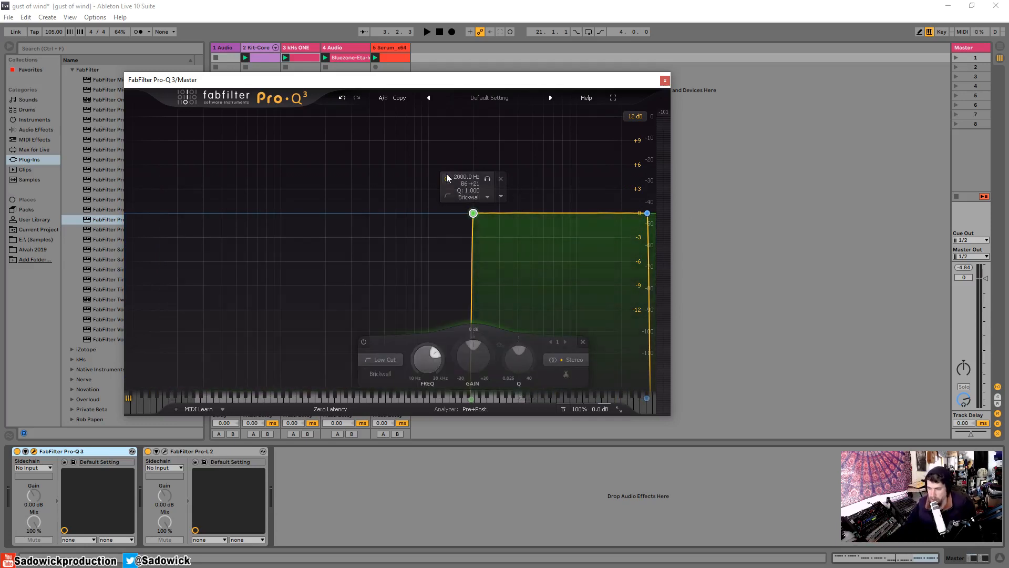
{"action": "double_click", "coordinate": [588, 176]}
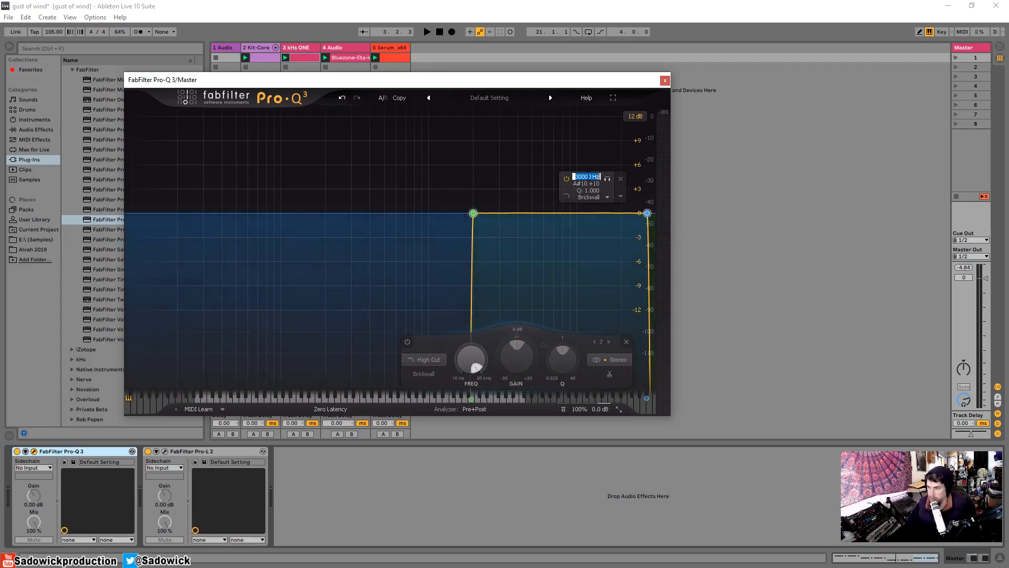
{"action": "type", "text": "10"}
{"action": "key", "text": "Return"}
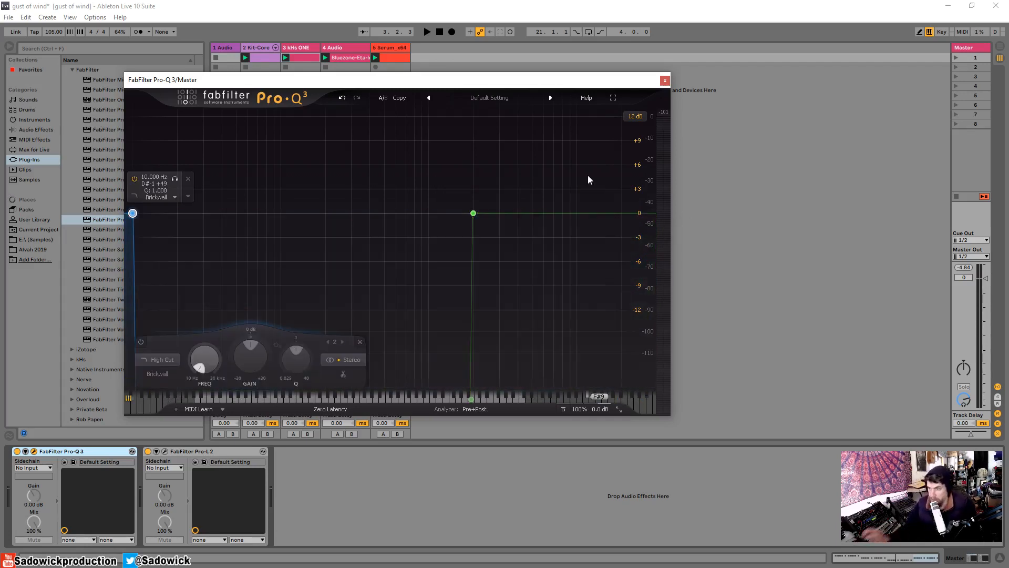
Set the high cut's frequency to 5000 Hz
{"action": "mouse_move", "coordinate": [133, 213]}
{"action": "left_mouse_down"}
{"action": "mouse_move", "coordinate": [674, 193]}
{"action": "mouse_move", "coordinate": [581, 213]}
{"action": "left_mouse_up"}
{"action": "double_click", "coordinate": [575, 175]}
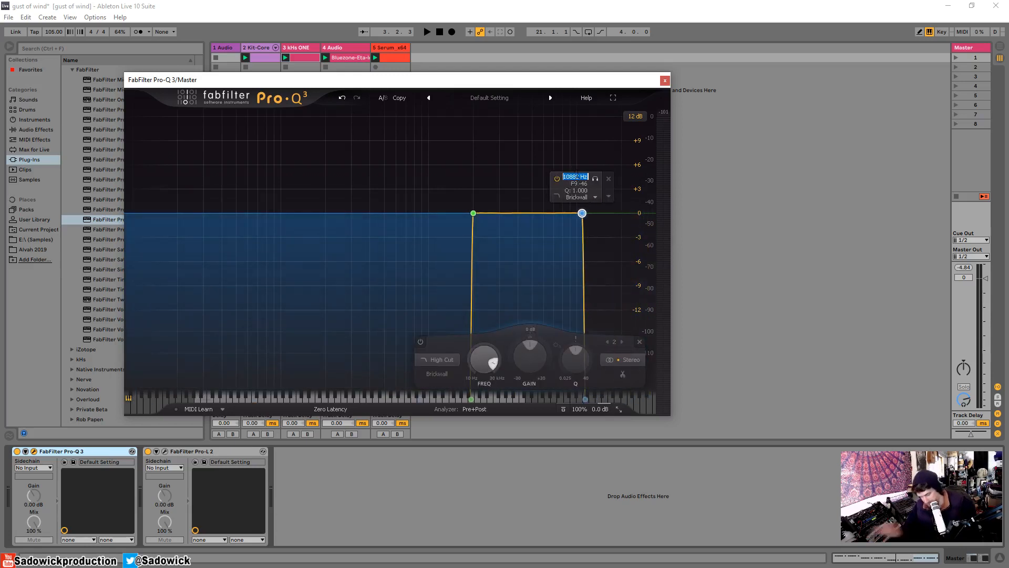
{"action": "type", "text": "5k"}
{"action": "key", "text": "Return"}
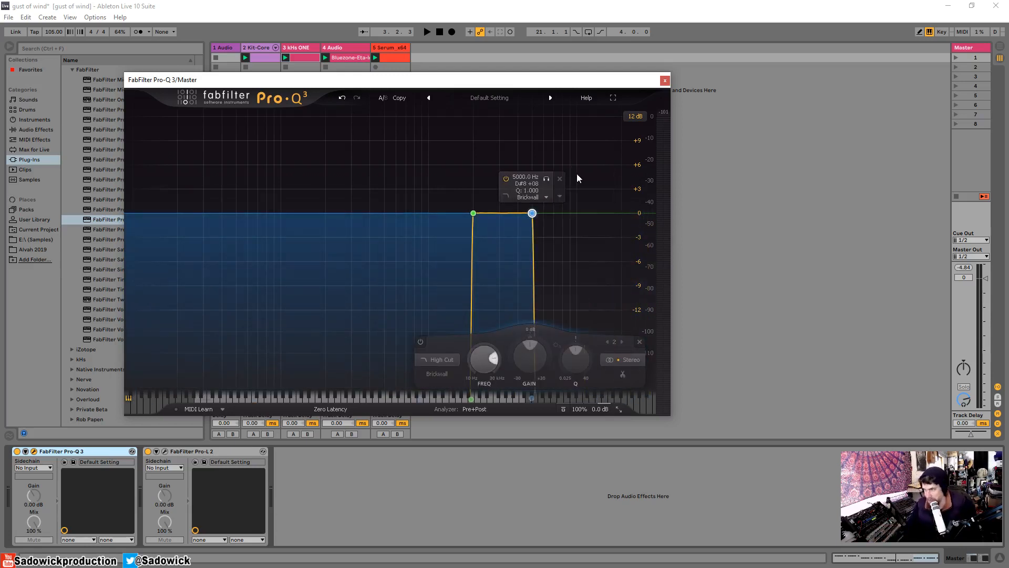
Audition the mix through the narrow band between the low cut and the high cut
{"action": "left_click", "coordinate": [473, 212]}
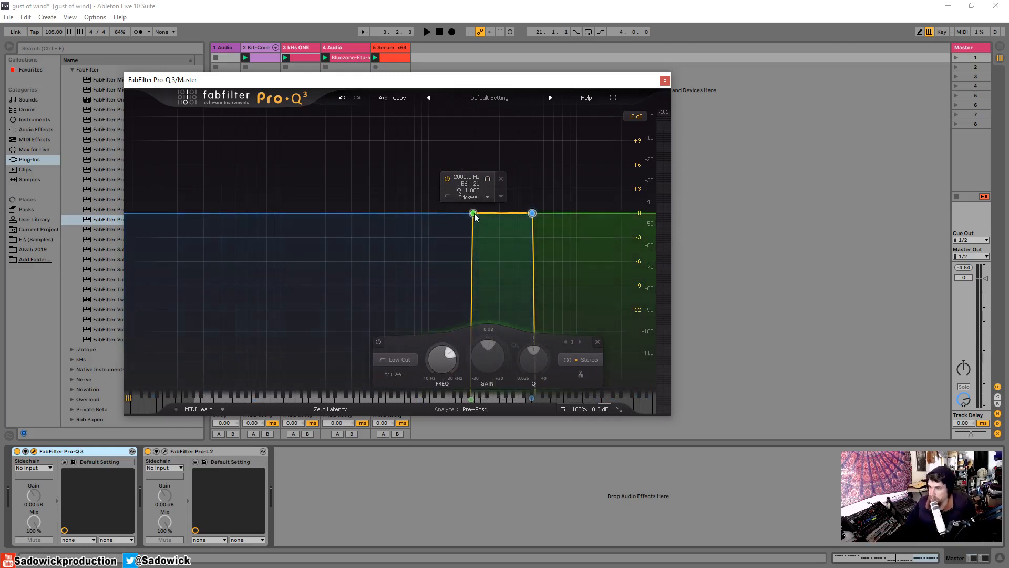
{"action": "key", "text": "space"}
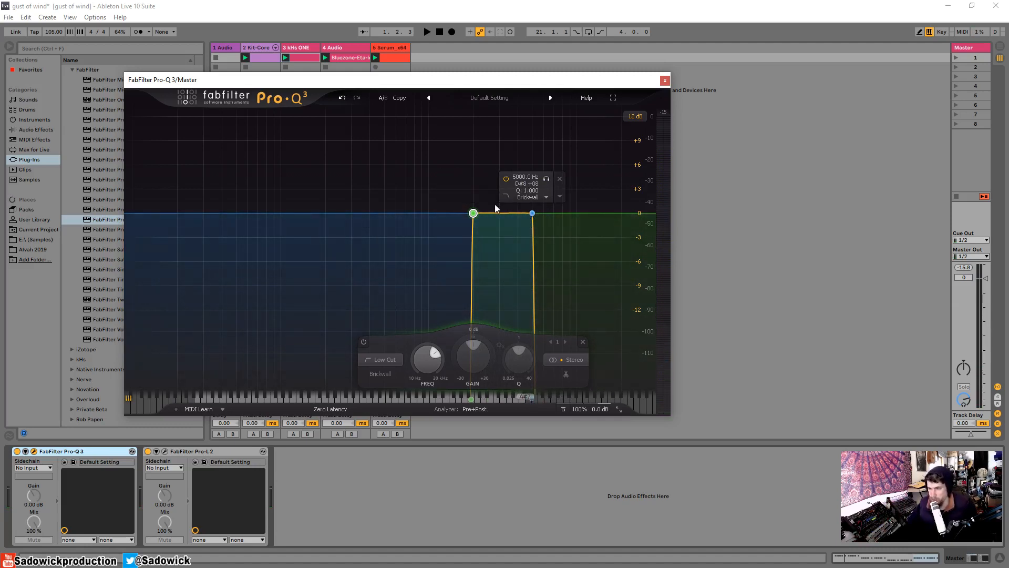
{"action": "key", "text": "space"}
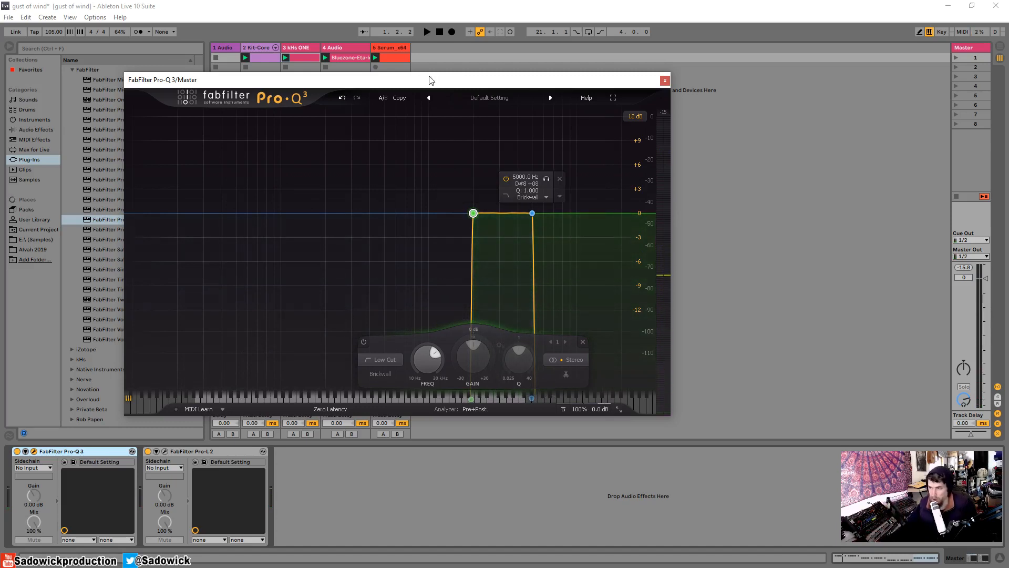
{"action": "left_click_drag", "start_coordinate": [436, 80], "coordinate": [604, 92]}
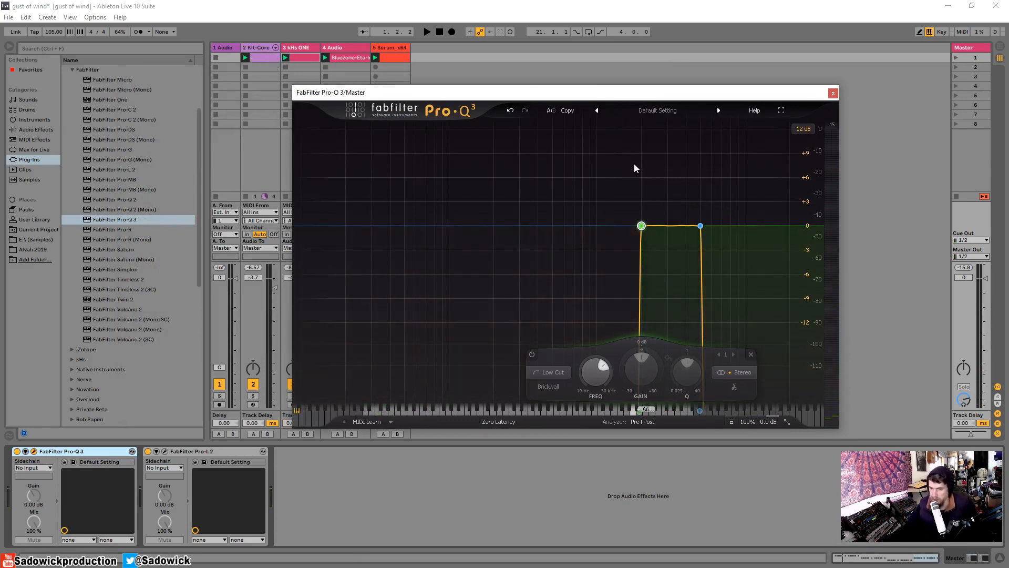
{"action": "left_click_drag", "start_coordinate": [646, 95], "coordinate": [627, 90]}
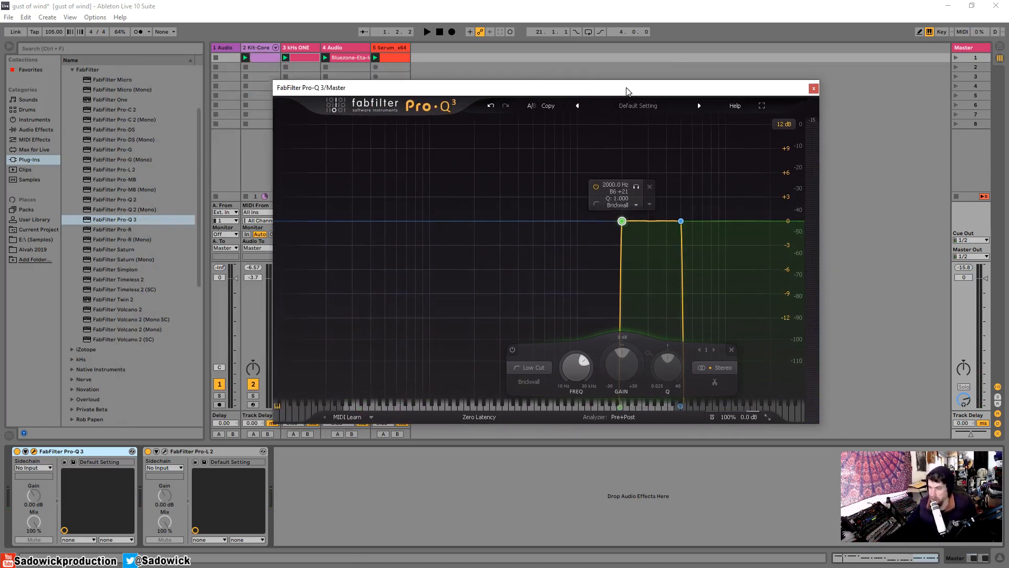
{"action": "key", "text": "space"}
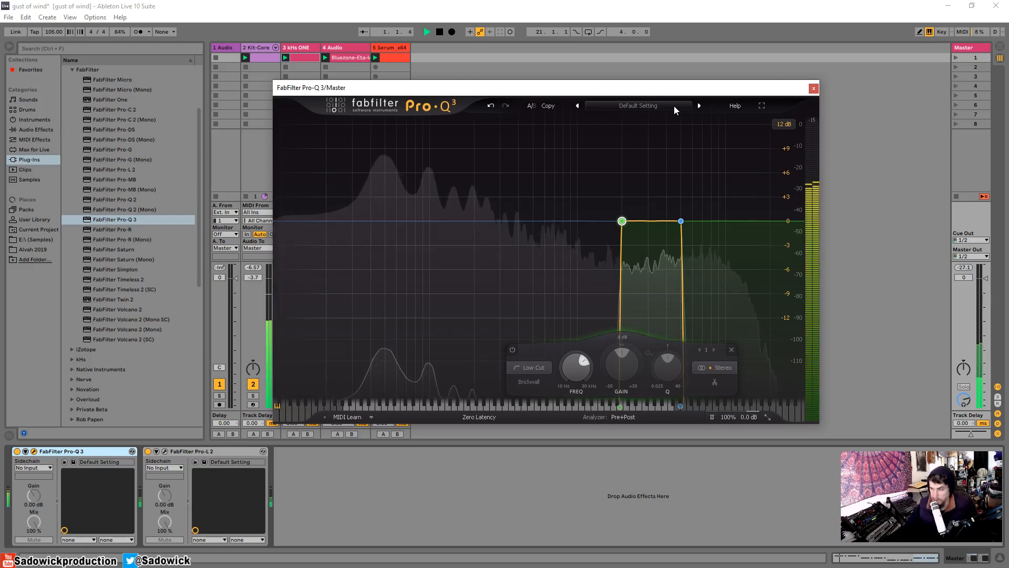
{"action": "key", "text": "space"}
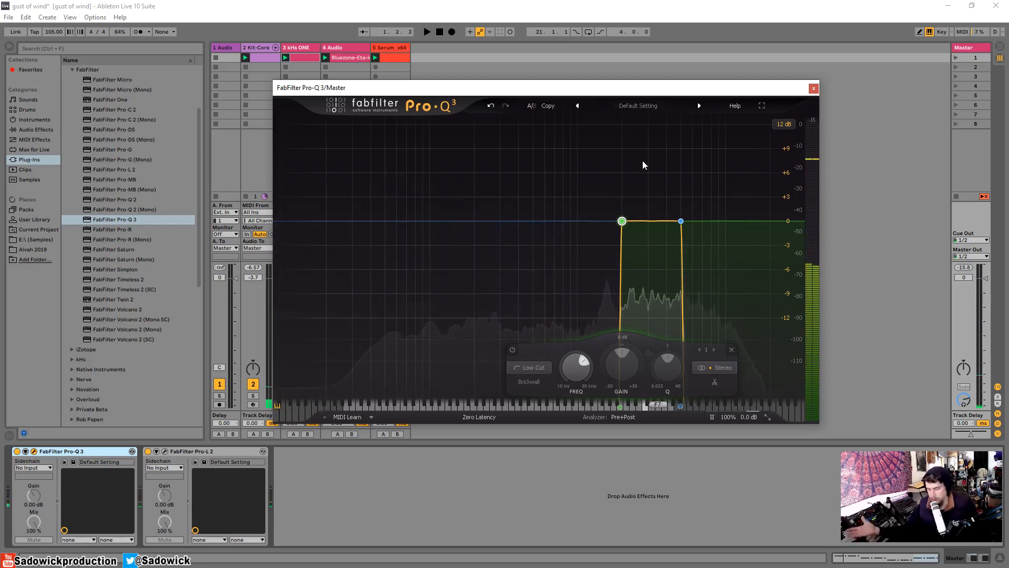
{"action": "mouse_move", "coordinate": [642, 243]}
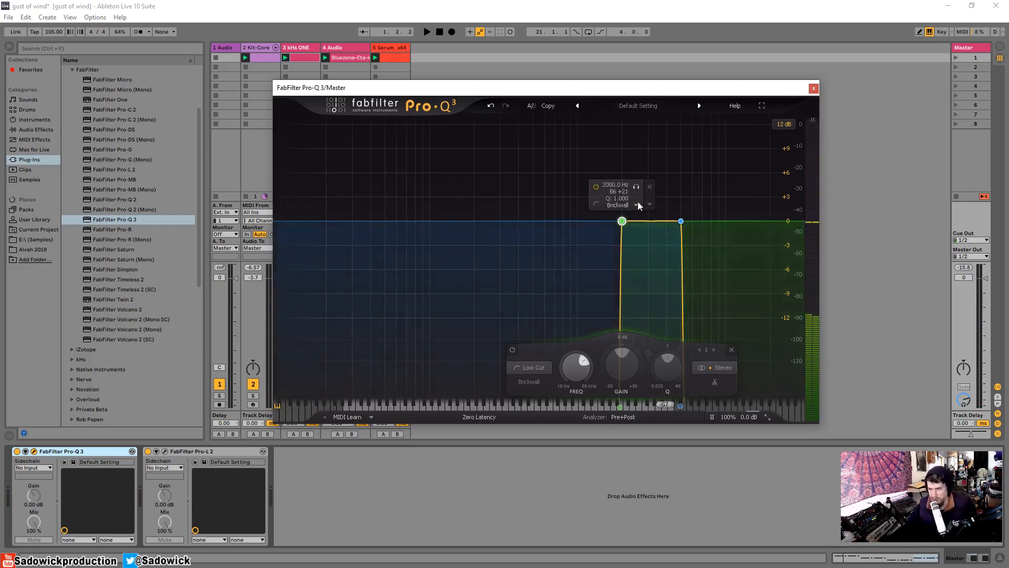
{"action": "key", "text": "space"}
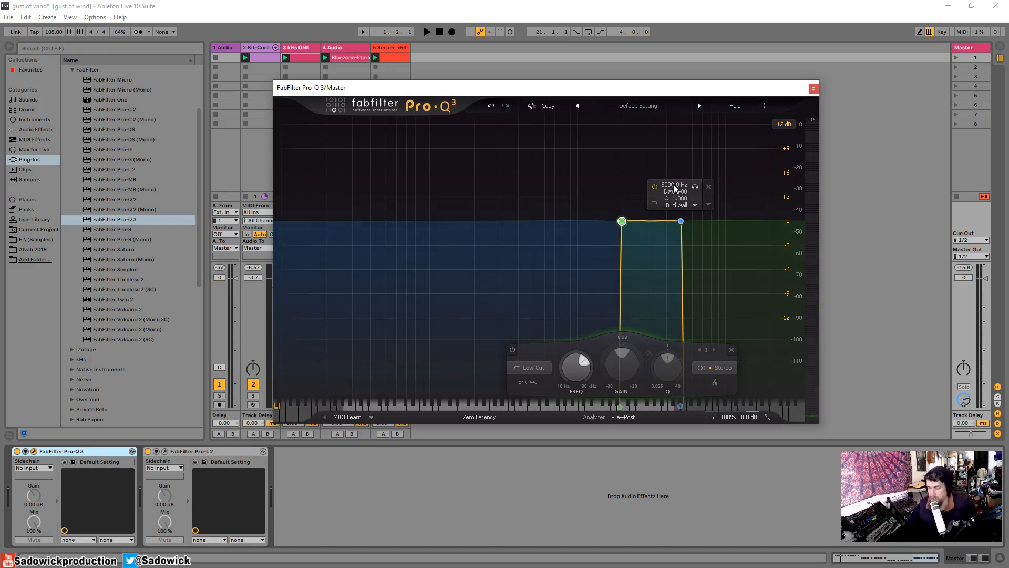
Lower the low cut to 100 Hz and play the mix through the widened band
{"action": "left_click_drag", "start_coordinate": [621, 221], "coordinate": [432, 222]}
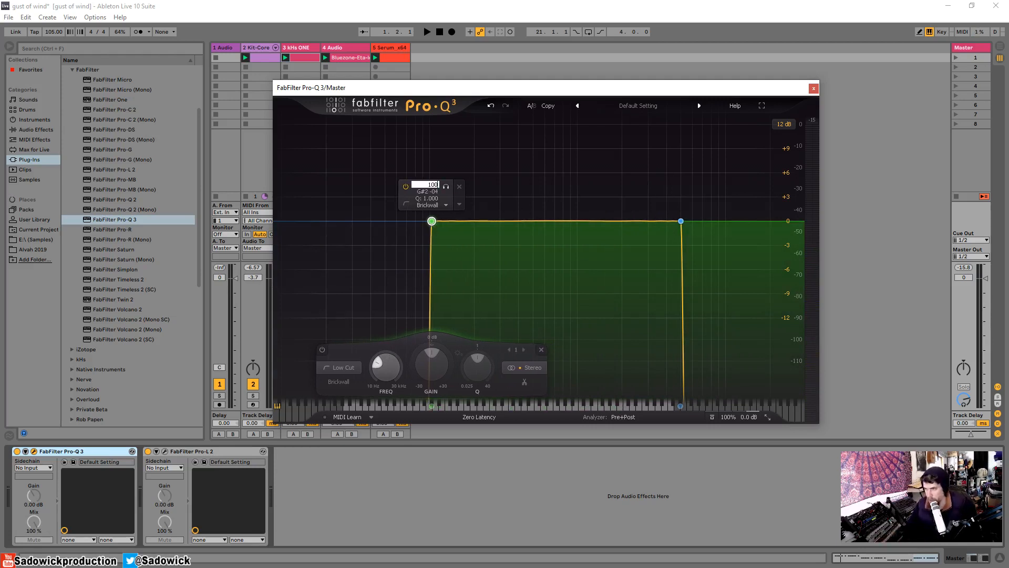
{"action": "key", "text": "Return"}
{"action": "left_click_drag", "start_coordinate": [504, 93], "coordinate": [383, 105]}
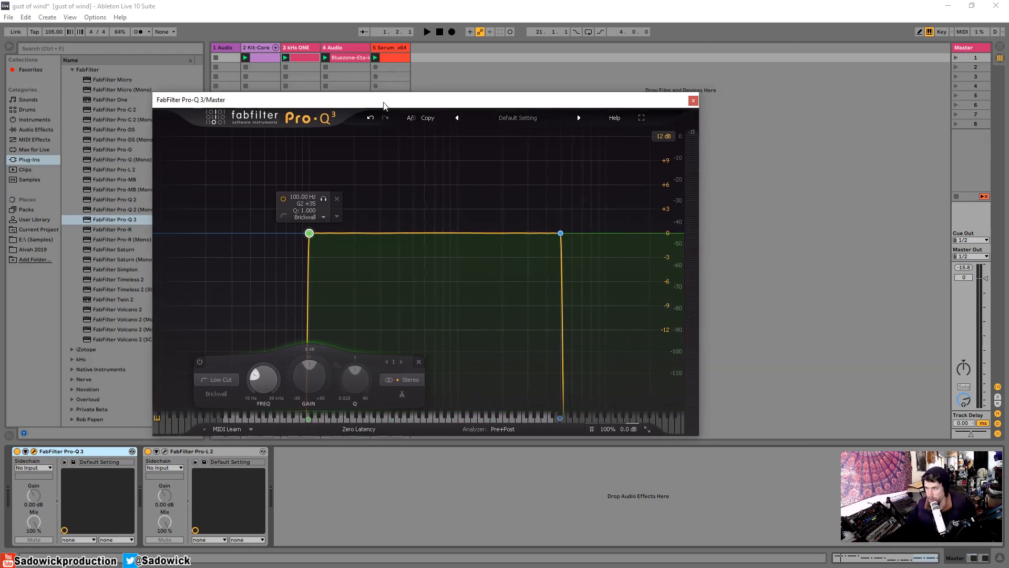
{"action": "key", "text": "space"}
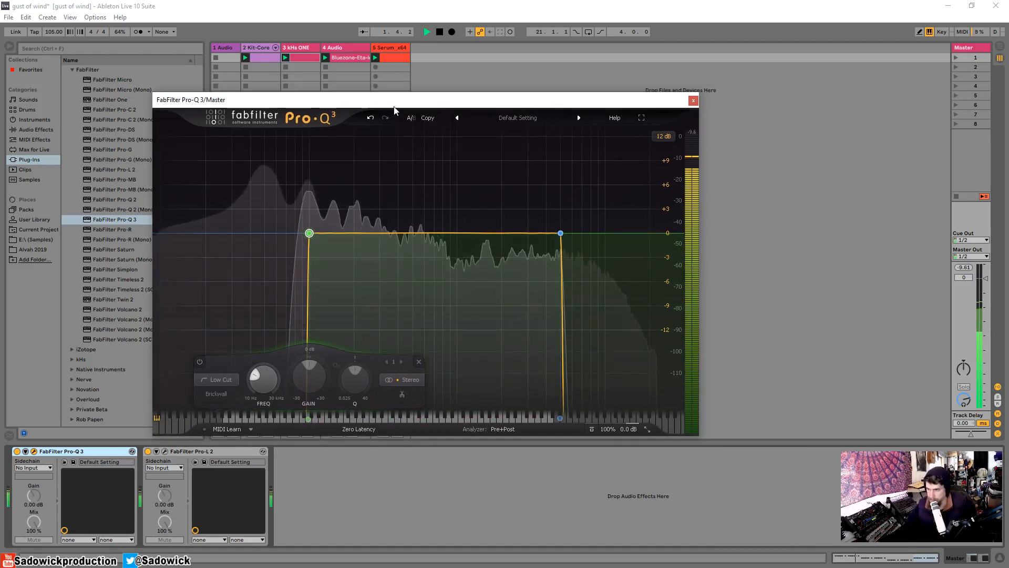
{"action": "mouse_move", "coordinate": [371, 254]}
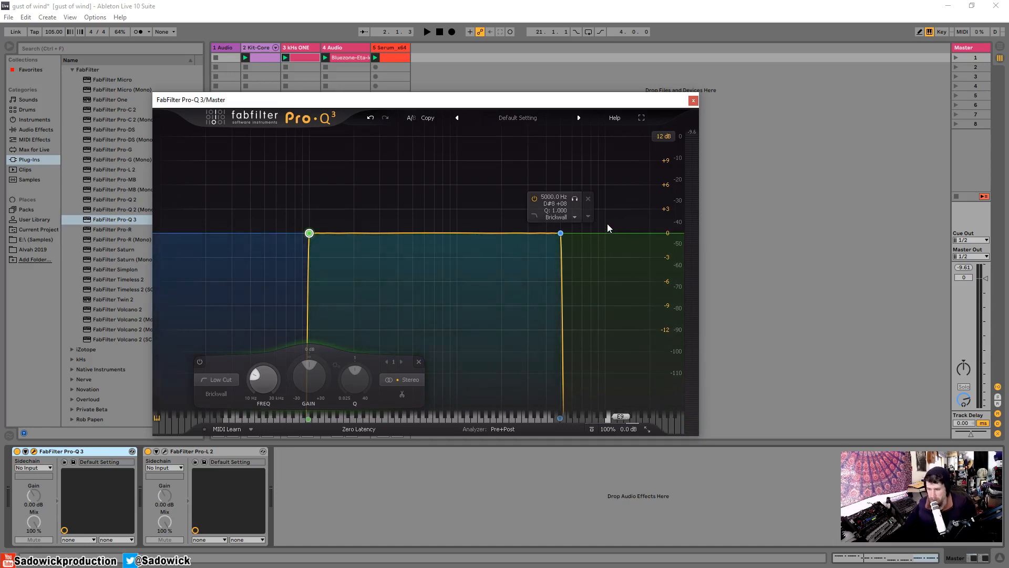
{"action": "key", "text": "space"}
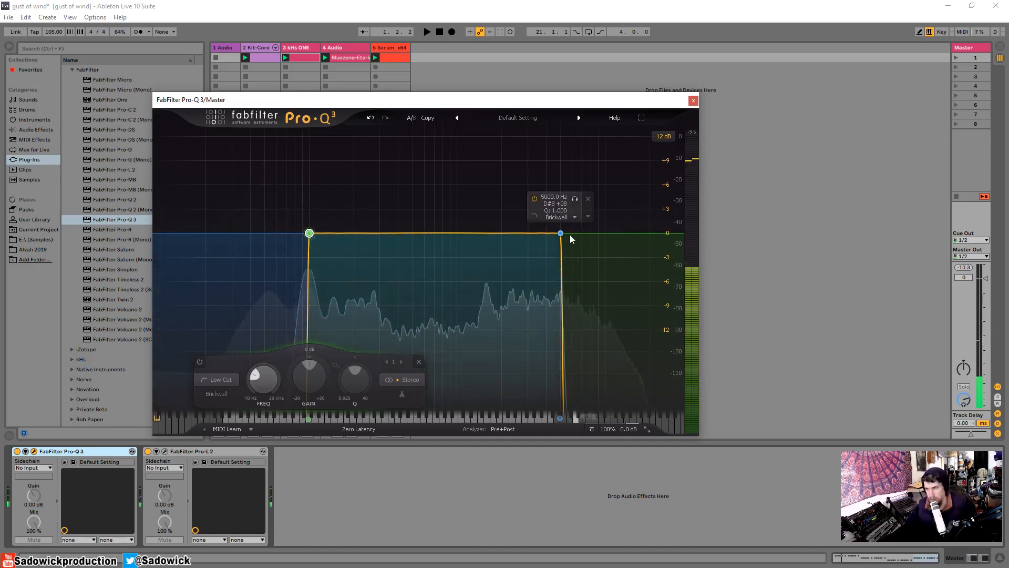
Try the high cut at about 10.35 kHz, then set its frequency back to 5000 Hz
{"action": "left_click_drag", "start_coordinate": [562, 236], "coordinate": [608, 240]}
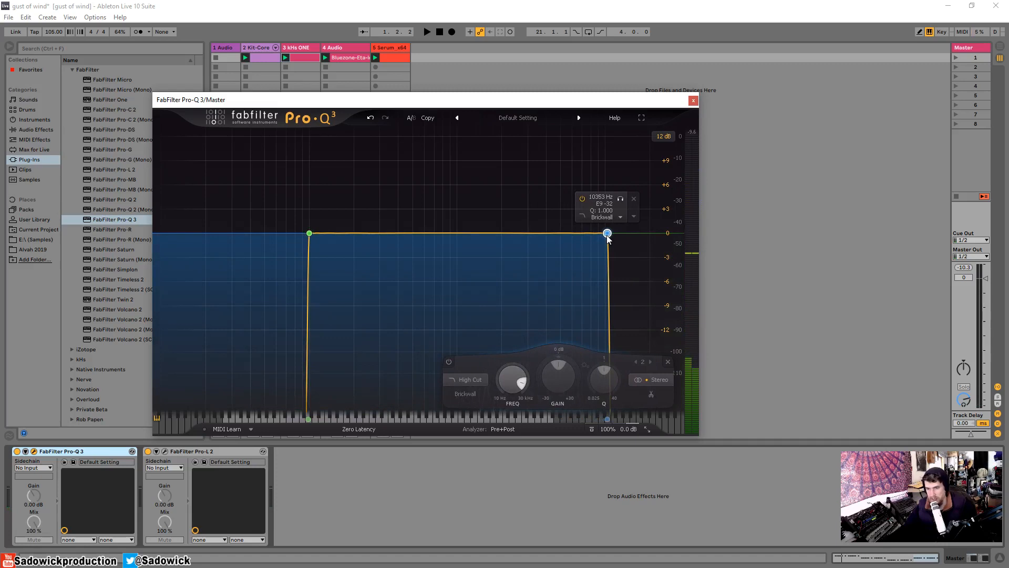
{"action": "left_click_drag", "start_coordinate": [608, 239], "coordinate": [565, 243]}
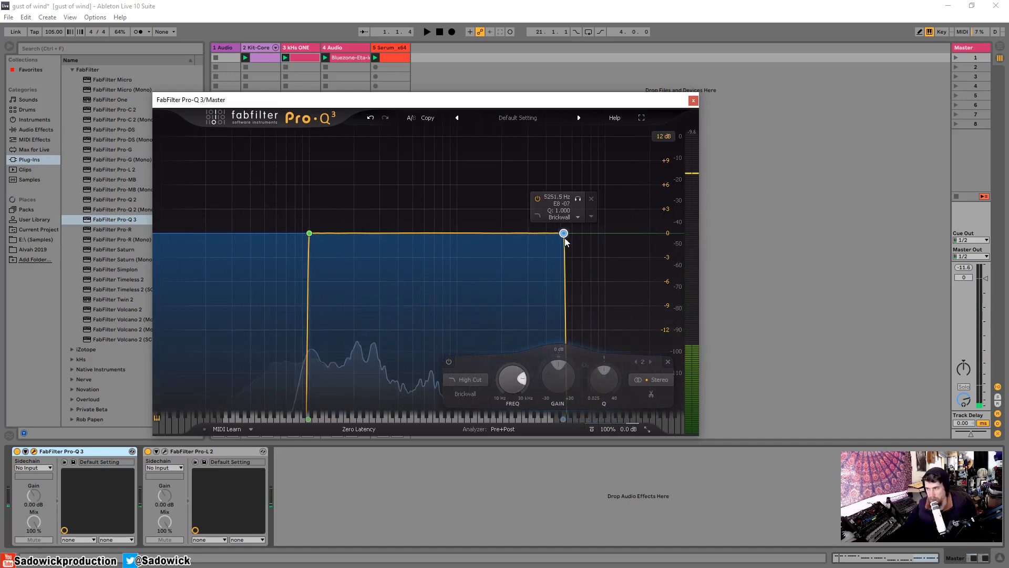
{"action": "double_click", "coordinate": [553, 196]}
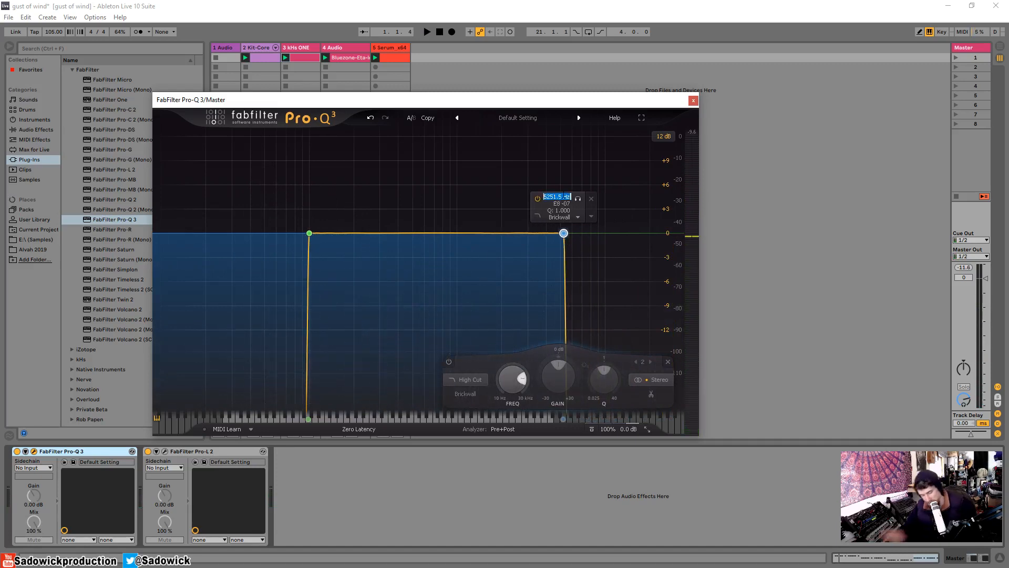
{"action": "type", "text": "5000"}
{"action": "key", "text": "Return"}
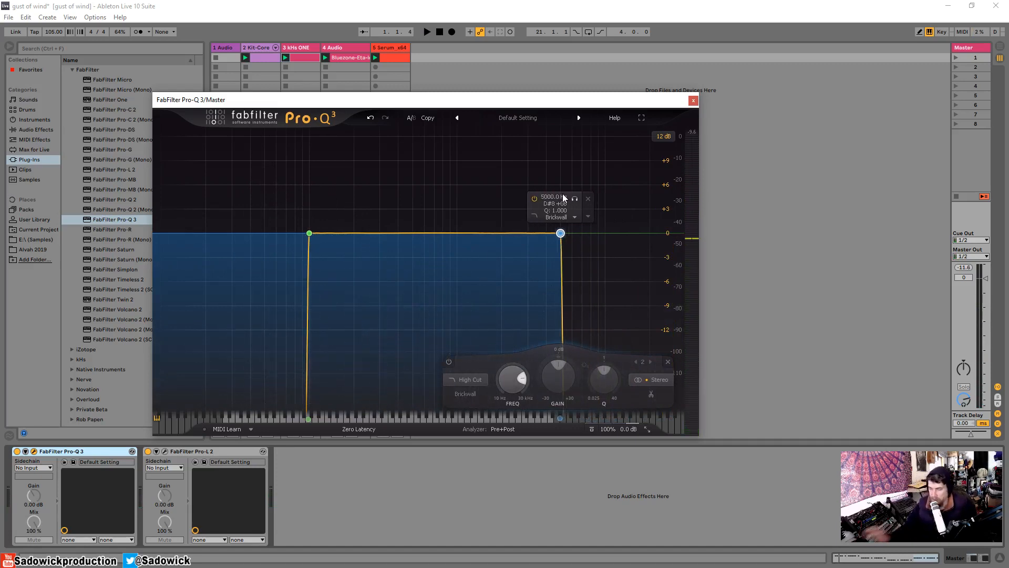
Bypass Pro-Q 3 on the master and play the unfiltered mix with track 4 active
{"action": "left_click_drag", "start_coordinate": [530, 101], "coordinate": [707, 92]}
{"action": "left_click_drag", "start_coordinate": [626, 89], "coordinate": [581, 80]}
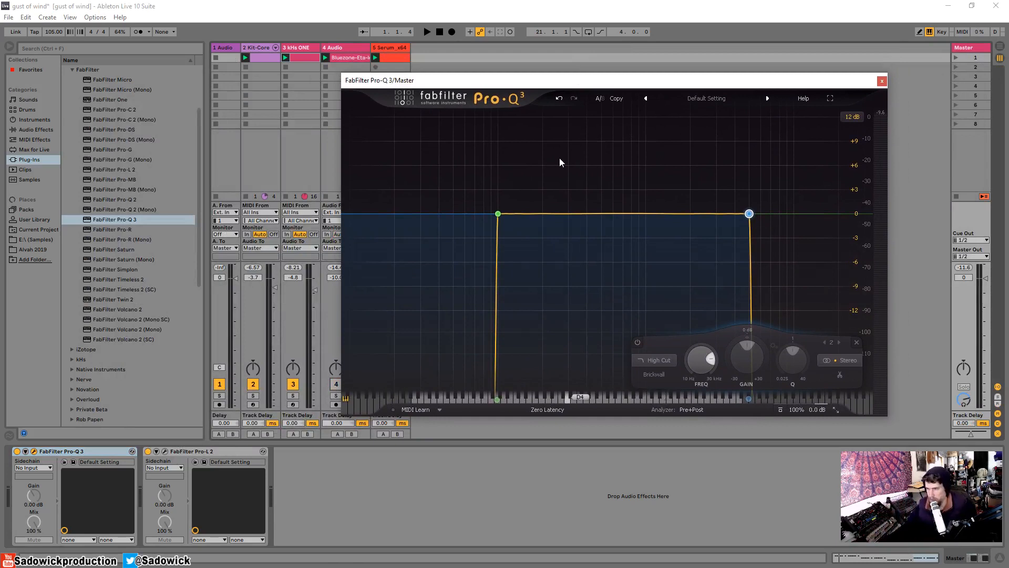
{"action": "left_click_drag", "start_coordinate": [479, 80], "coordinate": [561, 75]}
{"action": "key", "text": "0"}
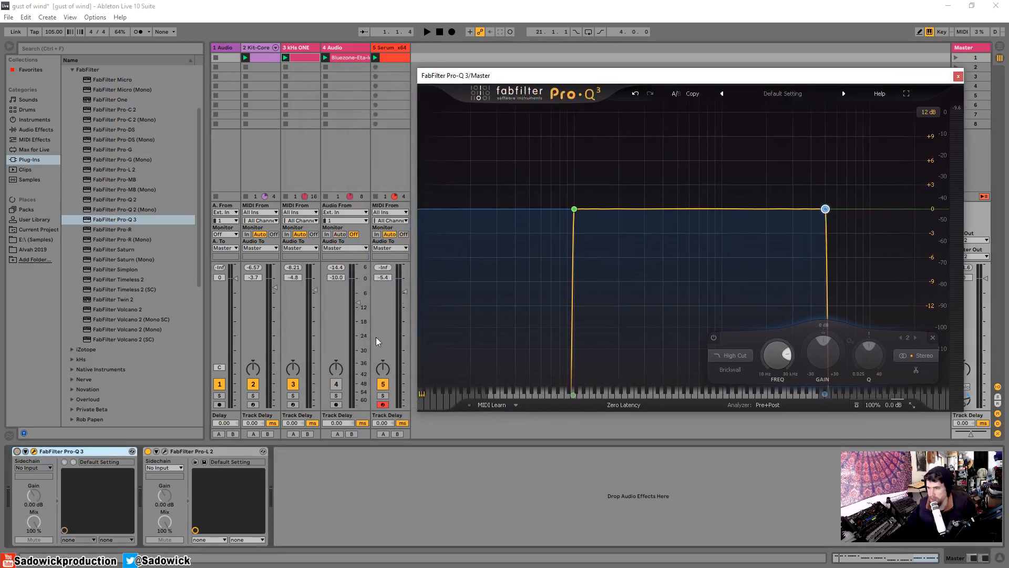
{"action": "left_click", "coordinate": [337, 383]}
{"action": "key", "text": "space"}
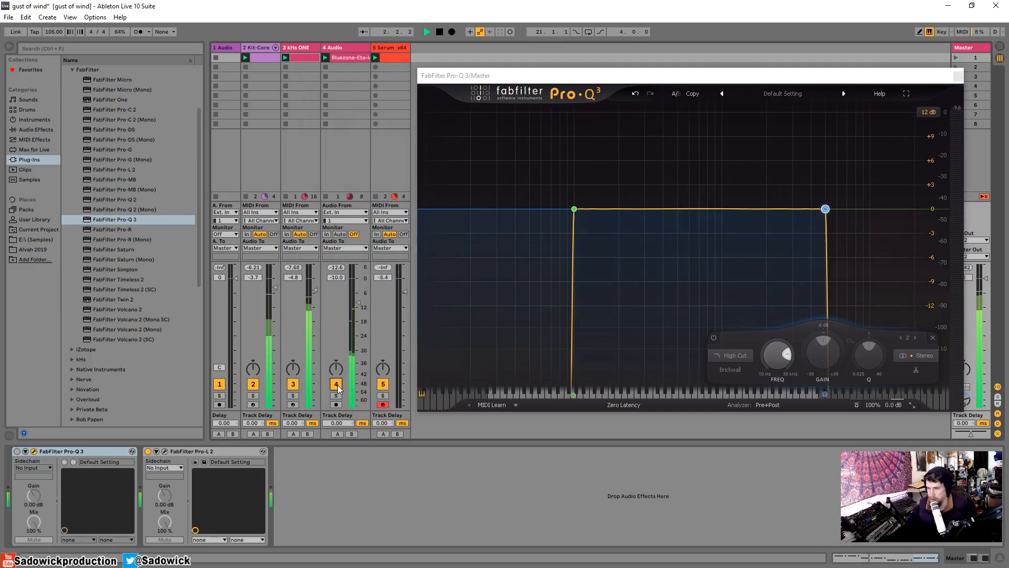
{"action": "key", "text": "space"}
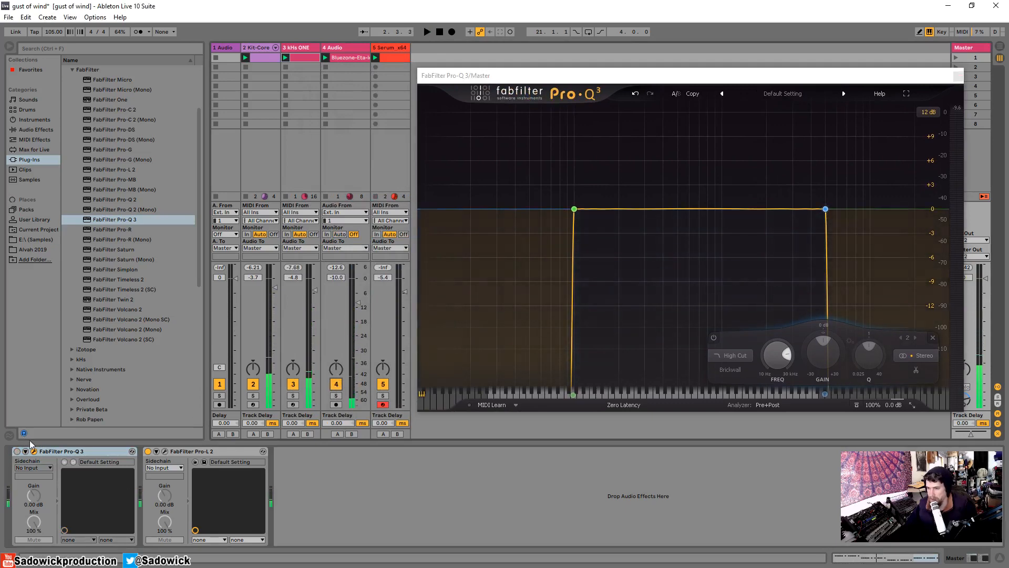
Re-enable Pro-Q 3 on the master and play the filtered mix for comparison
{"action": "left_click", "coordinate": [17, 451]}
{"action": "left_click_drag", "start_coordinate": [635, 79], "coordinate": [450, 85]}
{"action": "key", "text": "space"}
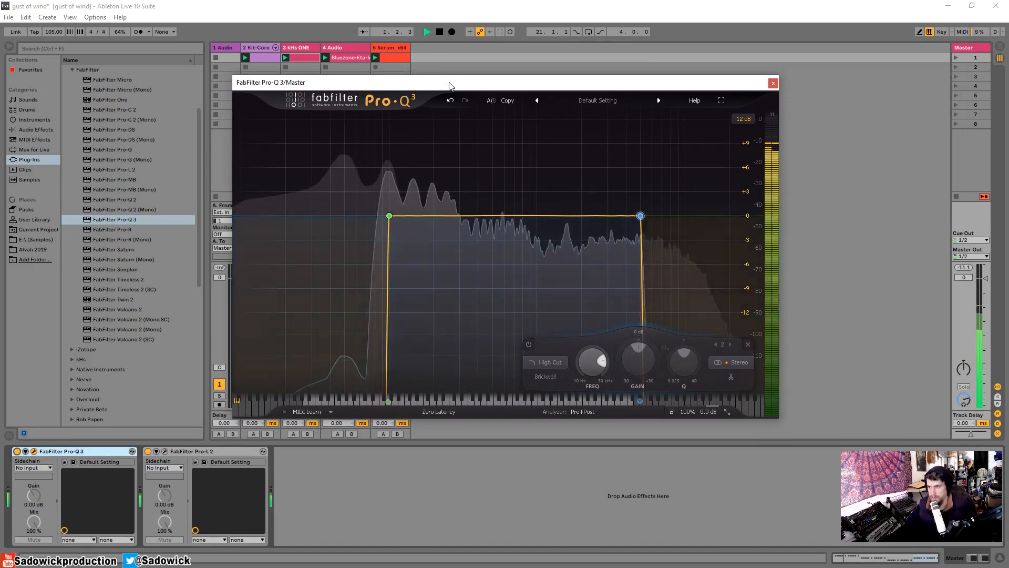
Deactivate track 4 and play the band-limited mix without it
{"action": "left_click_drag", "start_coordinate": [285, 85], "coordinate": [379, 79]}
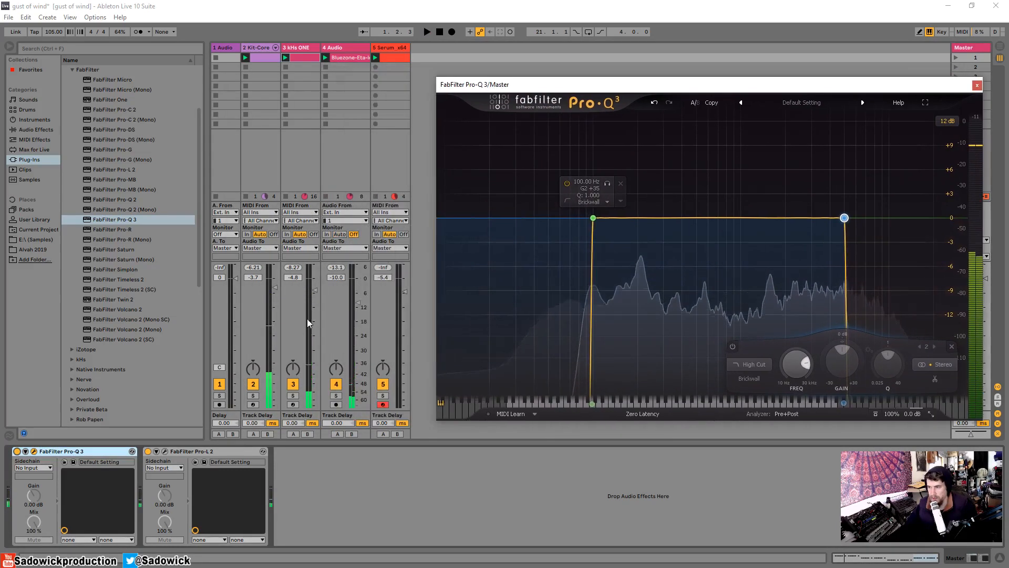
{"action": "left_click", "coordinate": [336, 384]}
{"action": "left_click_drag", "start_coordinate": [631, 87], "coordinate": [499, 83]}
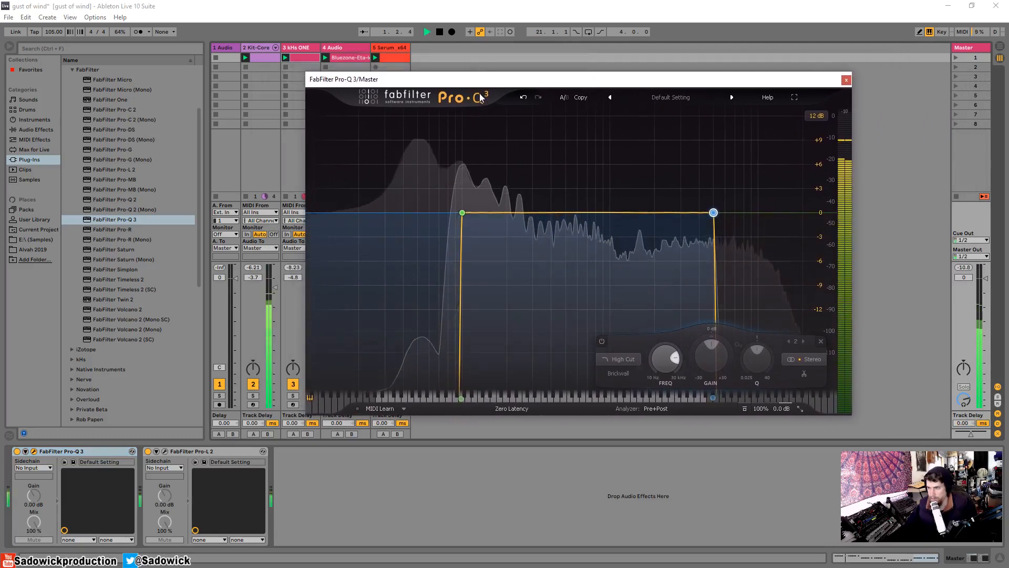
{"action": "key", "text": "space"}
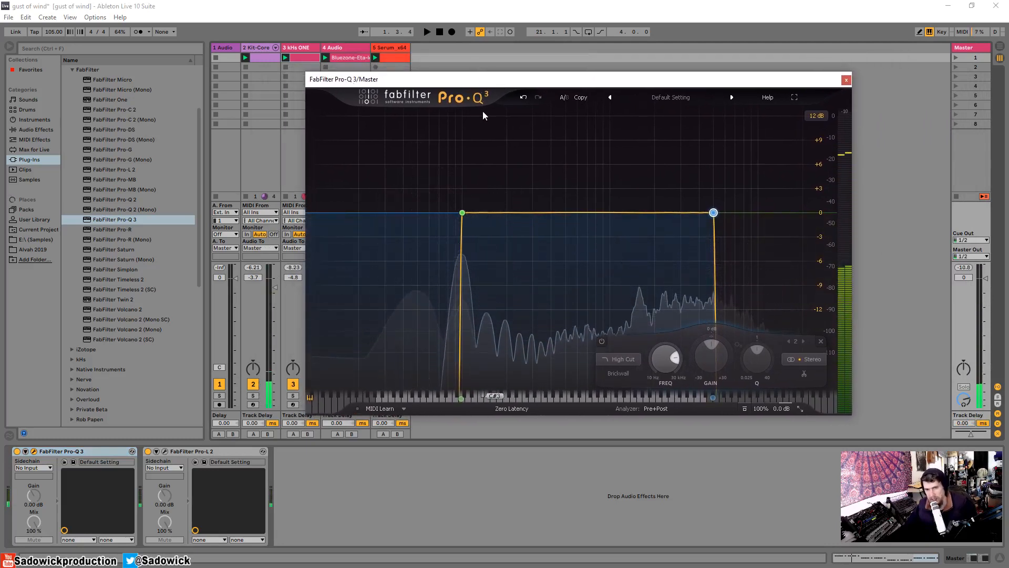
{"action": "mouse_move", "coordinate": [501, 85]}
{"action": "left_mouse_down"}
{"action": "mouse_move", "coordinate": [452, 83]}
{"action": "mouse_move", "coordinate": [507, 91]}
{"action": "left_mouse_up"}
{"action": "key", "text": "space"}
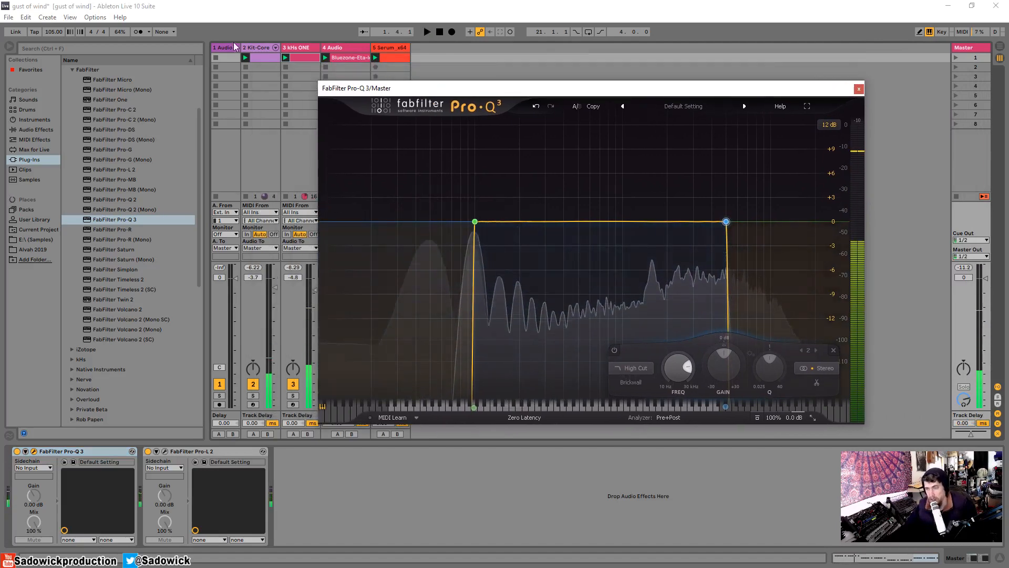
Open Pro-Q 3 on the Kit-Core track, set the upper-mid bell to about -3.9 dB near 1580 Hz, and play the mix
{"action": "left_click", "coordinate": [256, 47]}
{"action": "left_click", "coordinate": [50, 451]}
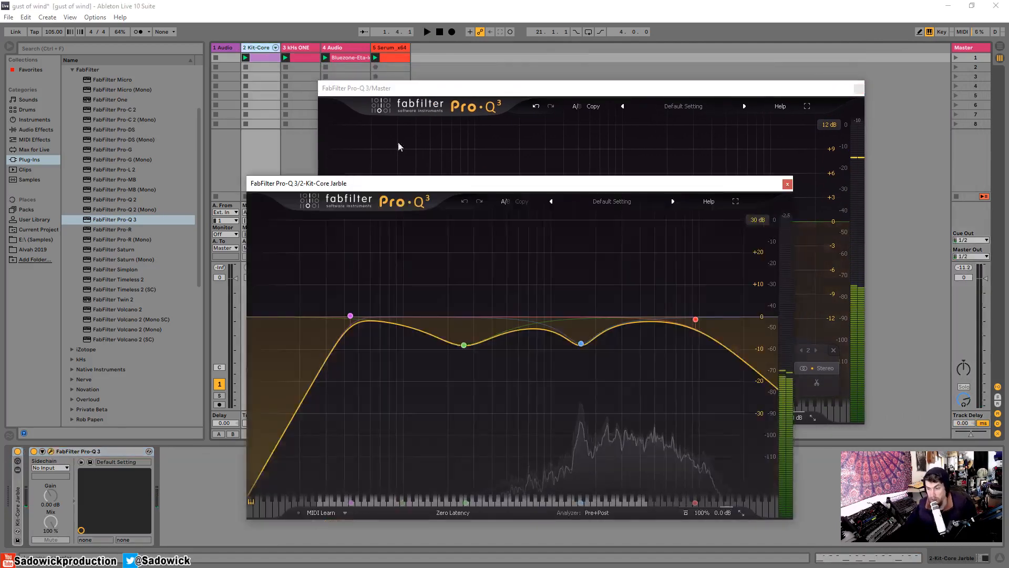
{"action": "left_click_drag", "start_coordinate": [467, 180], "coordinate": [307, 140]}
{"action": "mouse_move", "coordinate": [420, 301]}
{"action": "left_mouse_down"}
{"action": "mouse_move", "coordinate": [407, 261]}
{"action": "mouse_move", "coordinate": [420, 290]}
{"action": "left_mouse_up"}
{"action": "key", "text": "space"}
{"action": "key", "text": "space"}
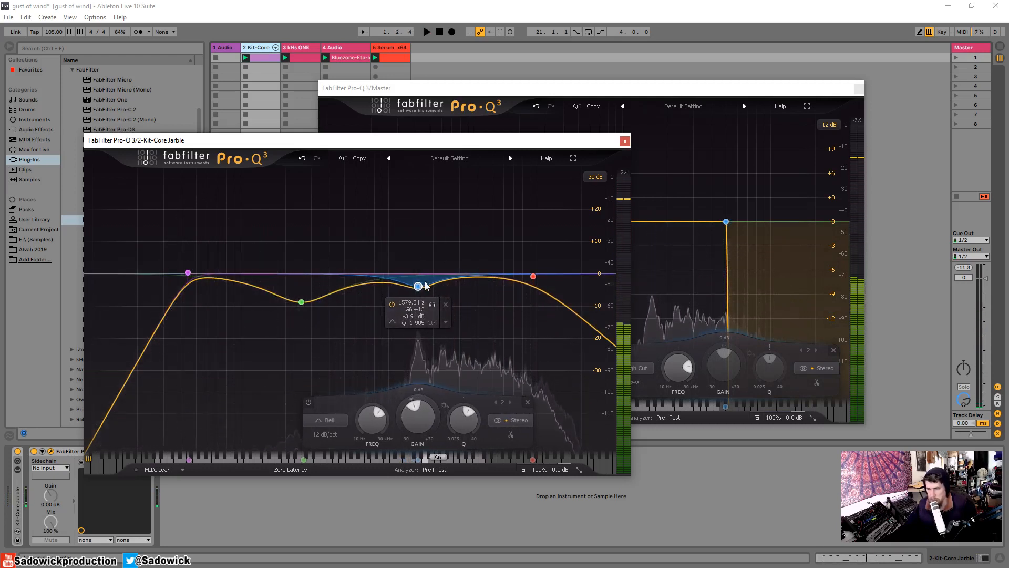
{"action": "key", "text": "space"}
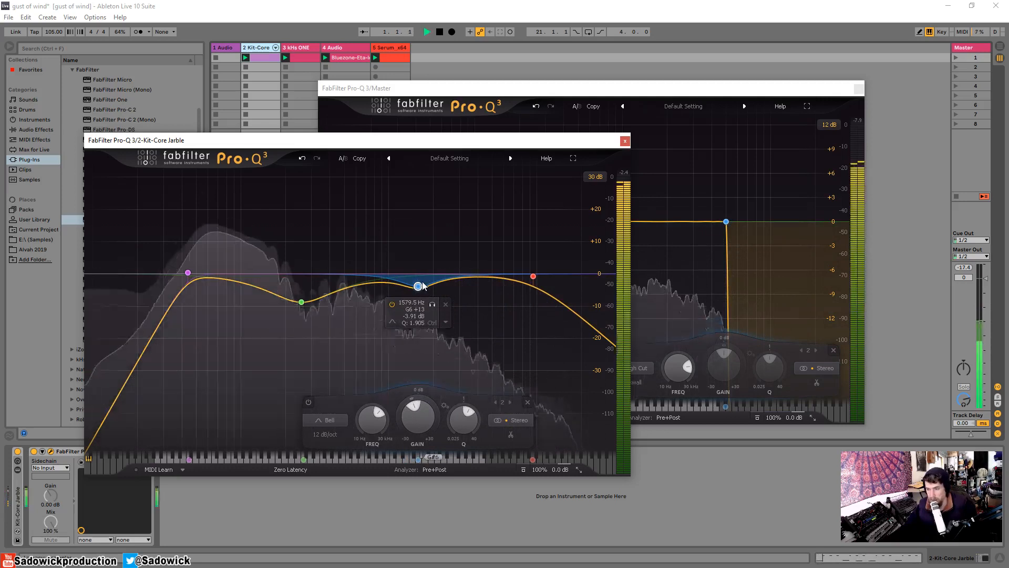
Deepen the Kit-Core upper-mid bell to about -7.2 dB at 1592 Hz and replay the mix
{"action": "left_click_drag", "start_coordinate": [419, 287], "coordinate": [420, 299]}
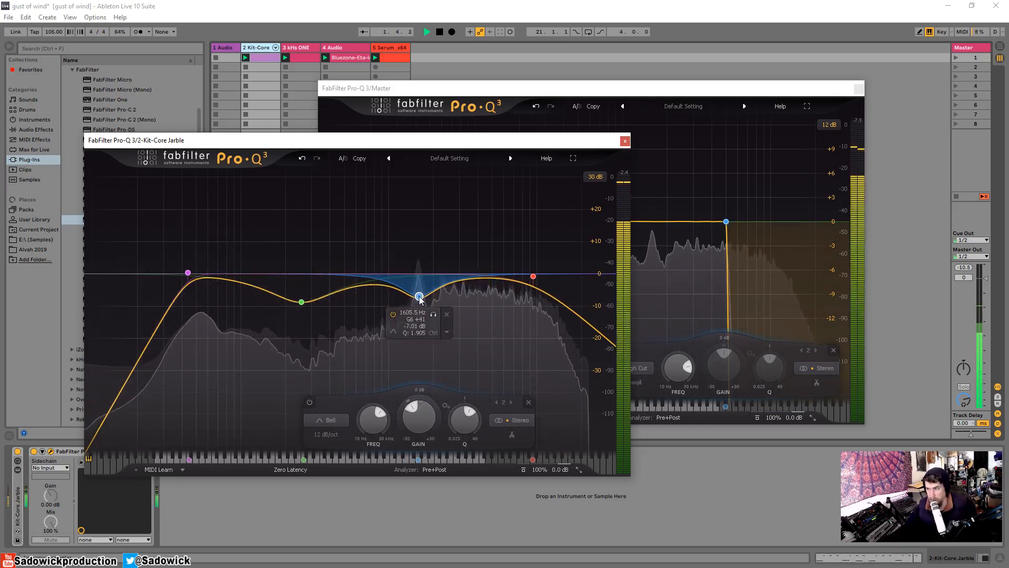
{"action": "key", "text": "space"}
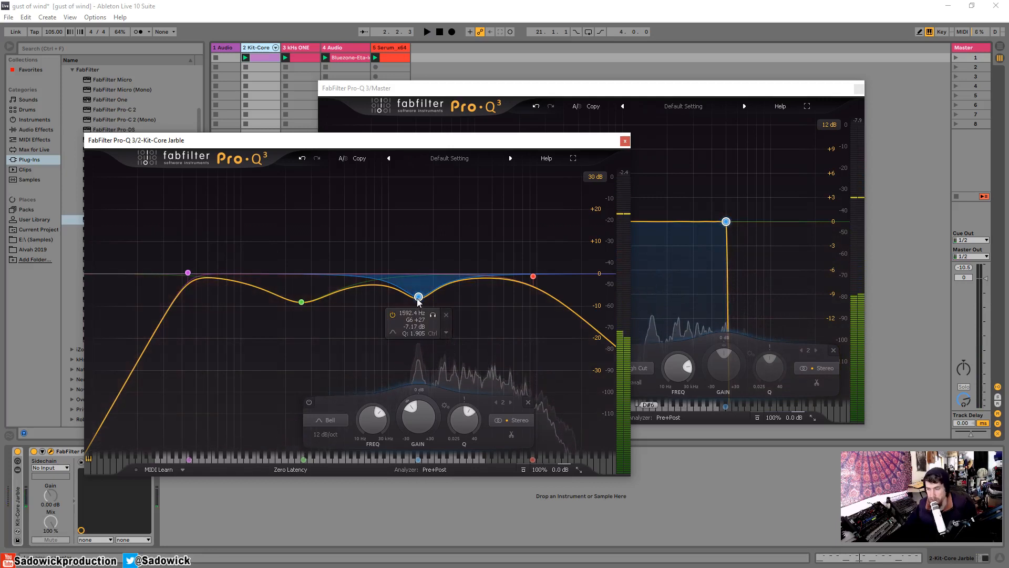
{"action": "key", "text": "space"}
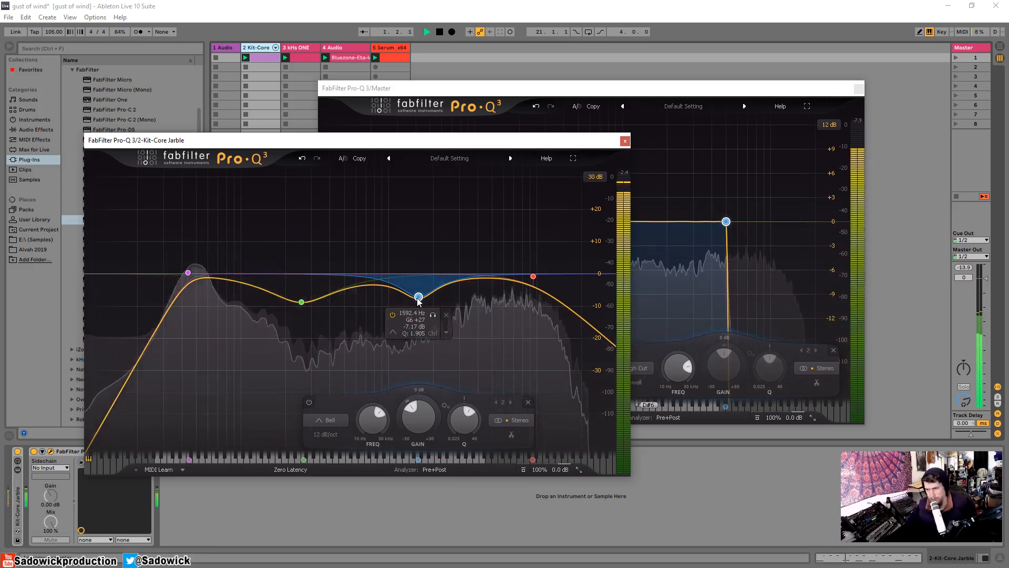
Shift the Kit-Core low-mid bell to about 165 Hz and -4.9 dB, and play the result
{"action": "double_click", "coordinate": [291, 300]}
{"action": "left_click_drag", "start_coordinate": [302, 303], "coordinate": [272, 292]}
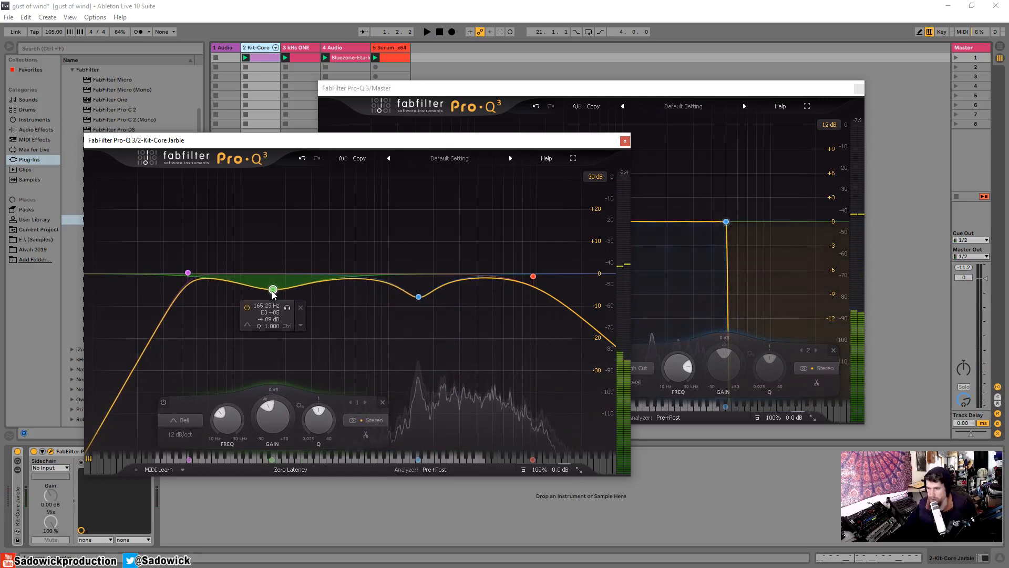
{"action": "key", "text": "space"}
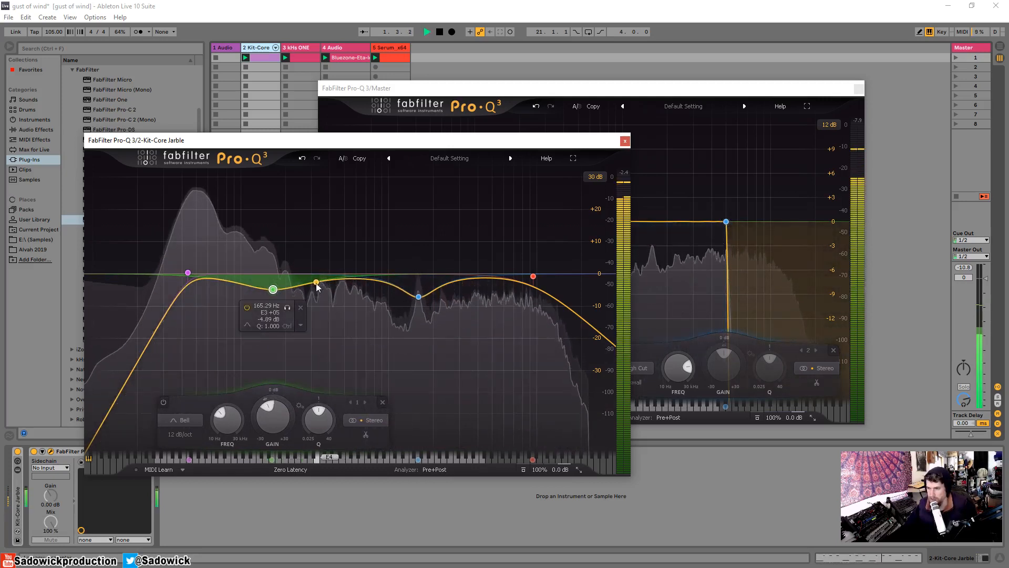
Move the low bell further down and add a Q 1.55 bell boosting Kit-Core about 5.2 dB at 293 Hz
{"action": "left_click_drag", "start_coordinate": [316, 282], "coordinate": [250, 290]}
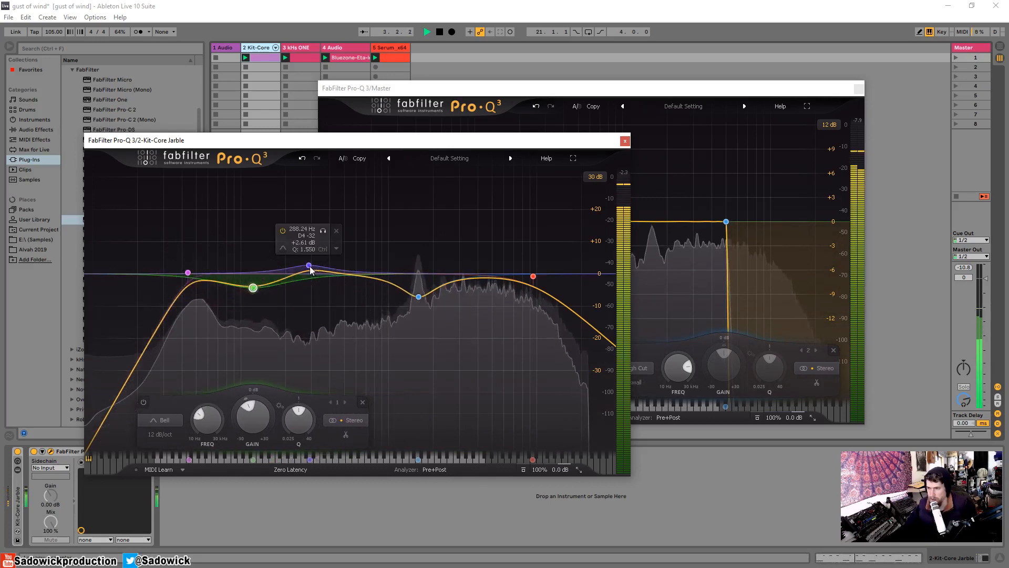
{"action": "mouse_move", "coordinate": [309, 266]}
{"action": "left_mouse_down"}
{"action": "mouse_move", "coordinate": [270, 269]}
{"action": "mouse_move", "coordinate": [300, 239]}
{"action": "mouse_move", "coordinate": [326, 237]}
{"action": "mouse_move", "coordinate": [308, 234]}
{"action": "mouse_move", "coordinate": [310, 257]}
{"action": "left_mouse_up"}
{"action": "left_click", "coordinate": [284, 234]}
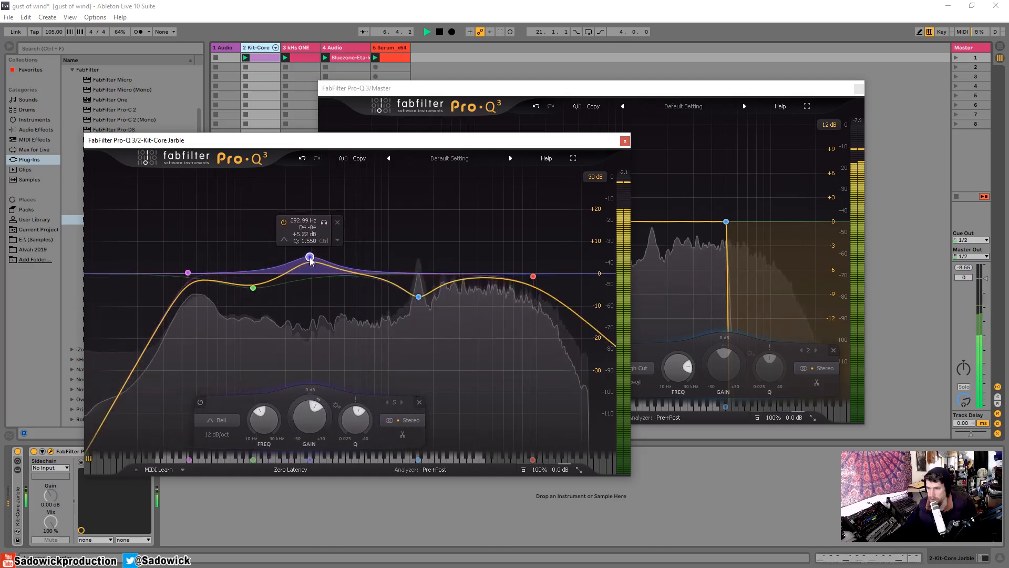
Reduce the Kit-Core low bell's cut to about -1.5 dB at 113 Hz and close that equalizer
{"action": "left_click_drag", "start_coordinate": [254, 289], "coordinate": [250, 283]}
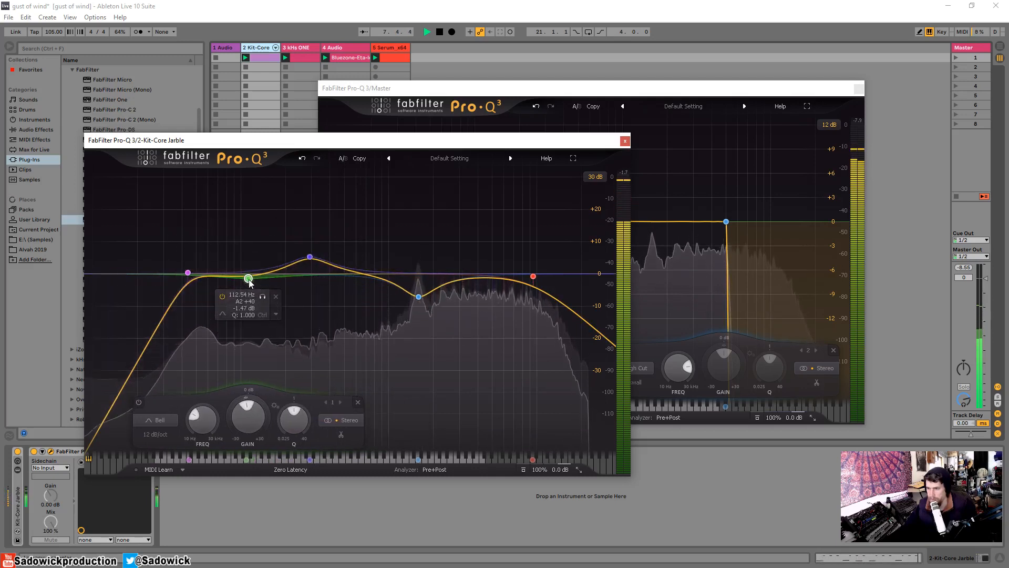
{"action": "left_click", "coordinate": [625, 141]}
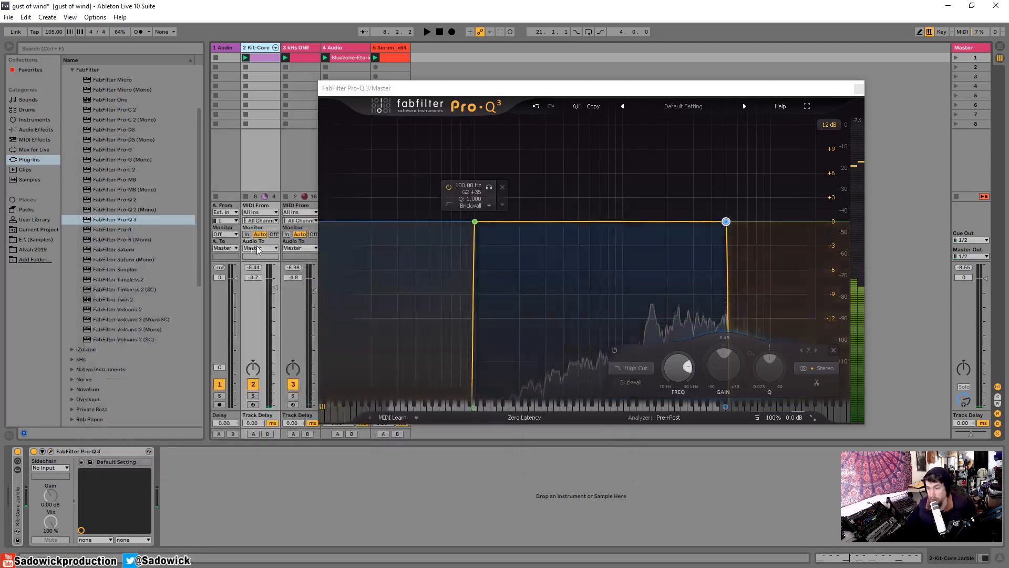
Compare the mix with the Kit-Core Pro-Q 3 enabled and bypassed, leaving it enabled
{"action": "key", "text": "space"}
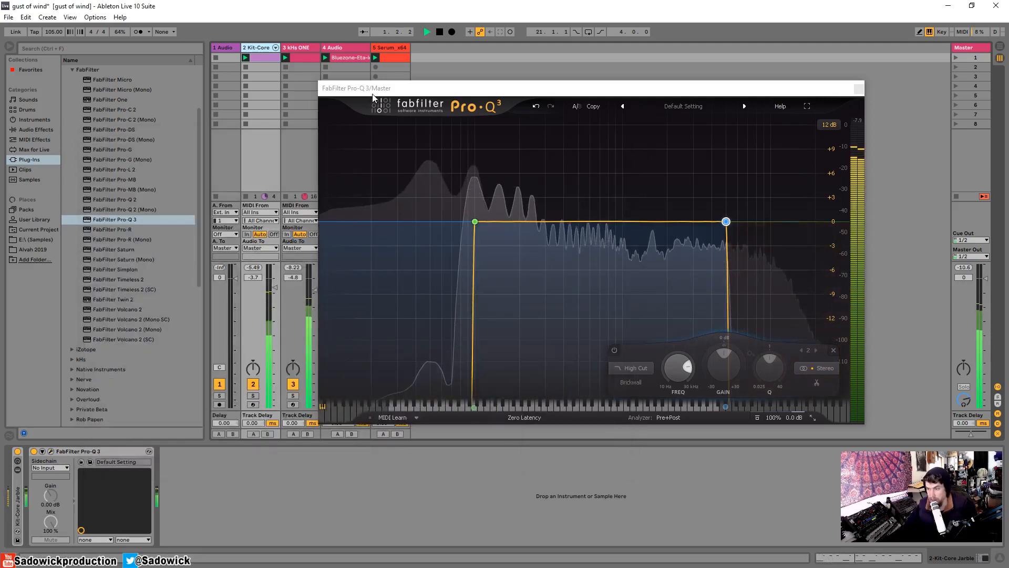
{"action": "key", "text": "space"}
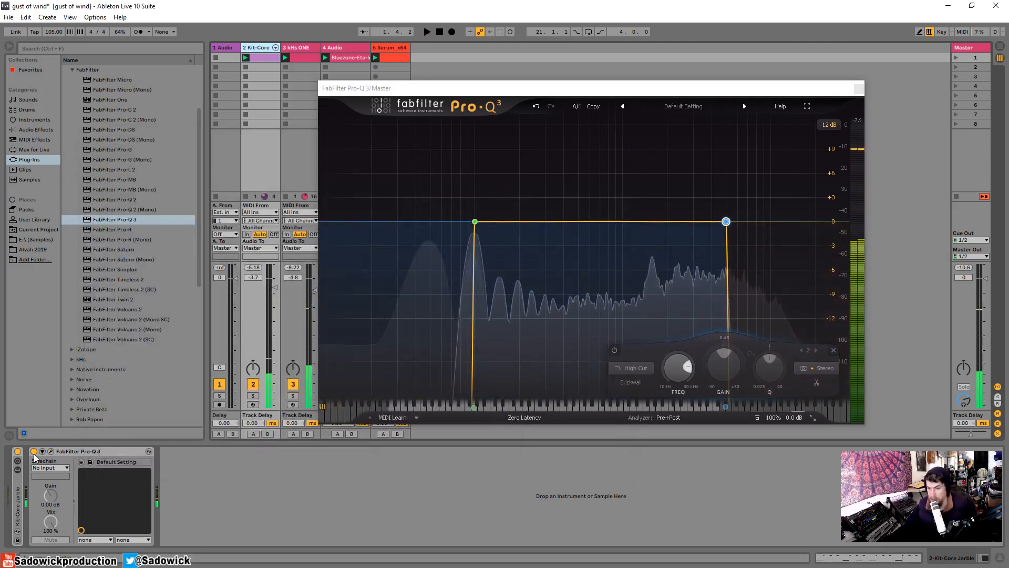
{"action": "key", "text": "space"}
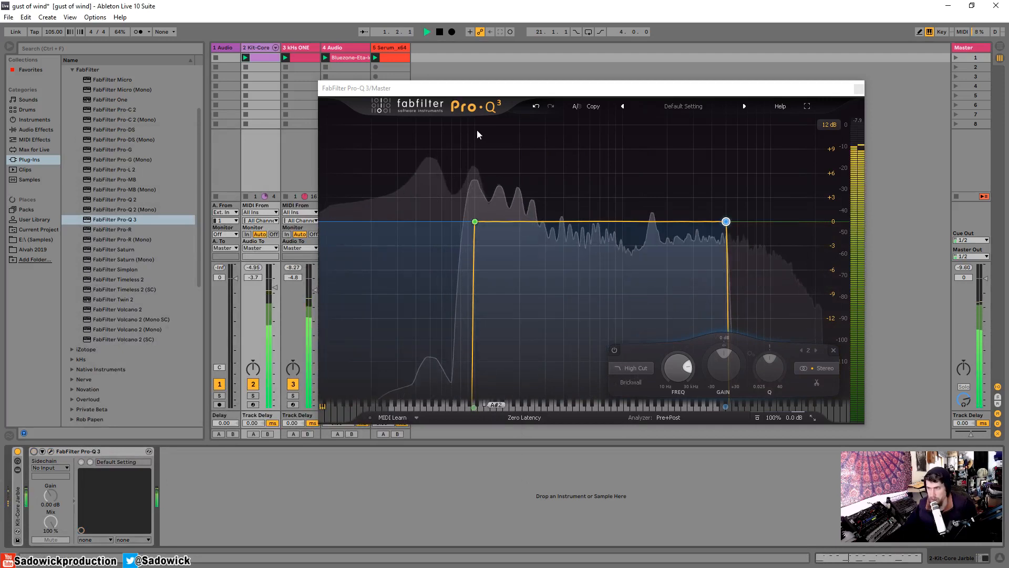
{"action": "left_click", "coordinate": [34, 451]}
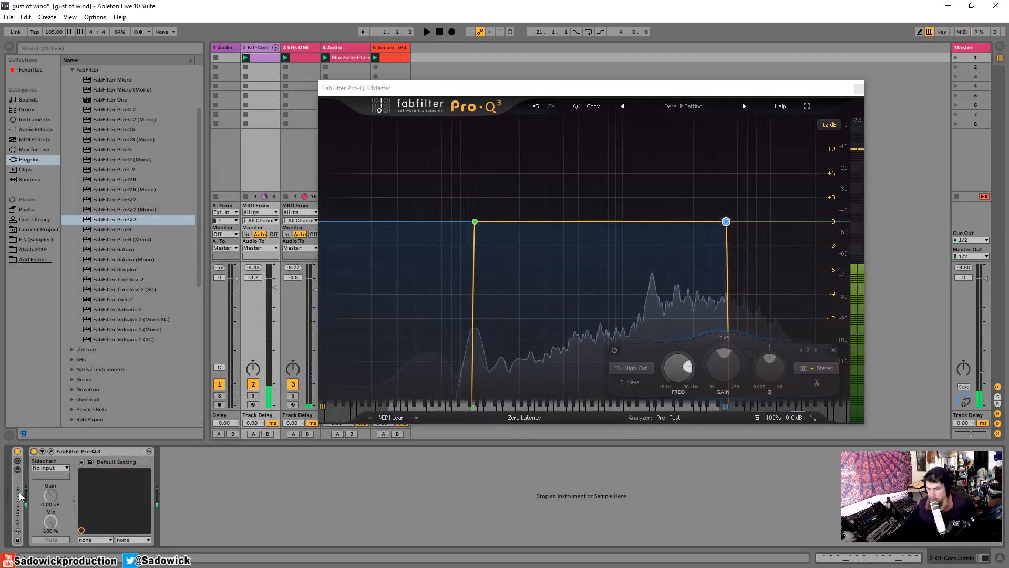
Bypass the master's Pro-Q 3 and play the full-range mix with the new Kit-Core EQ
{"action": "left_click", "coordinate": [391, 48]}
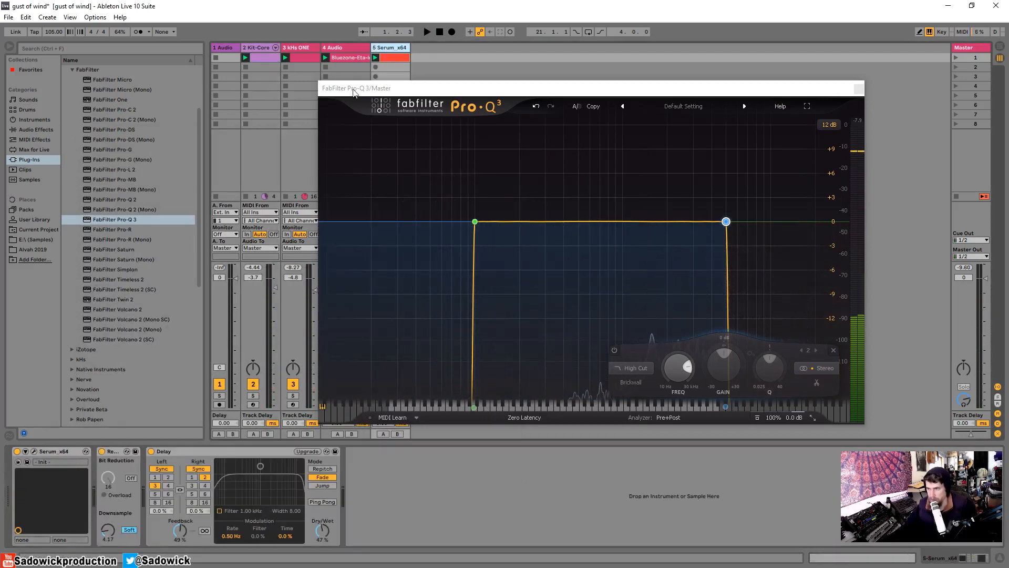
{"action": "left_click", "coordinate": [967, 49]}
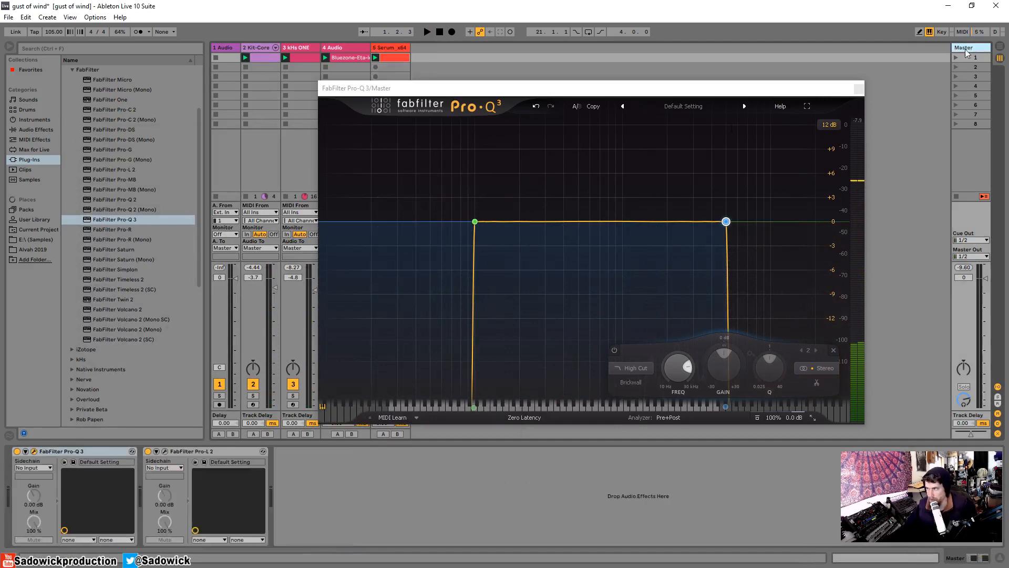
{"action": "left_click", "coordinate": [17, 451]}
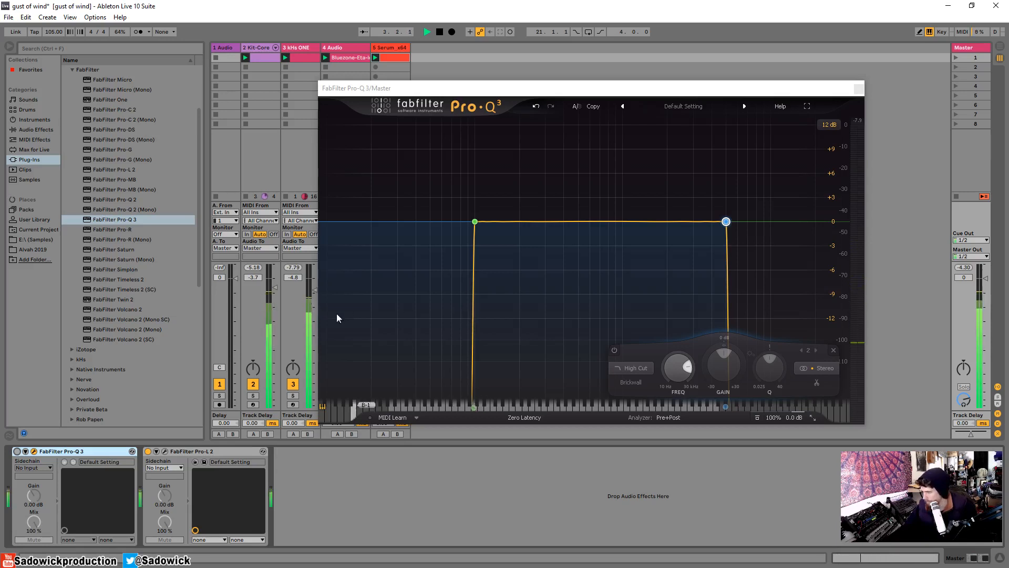
{"action": "key", "text": "space"}
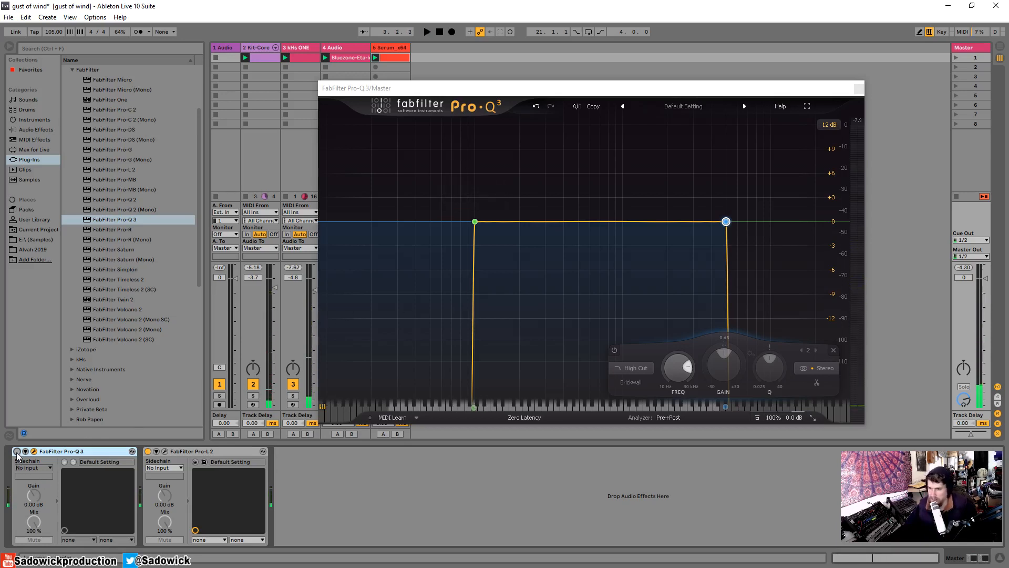
Re-enable the master's Pro-Q 3, move its window clear of the track mixers, and play the band-limited mix
{"action": "left_click_drag", "start_coordinate": [421, 87], "coordinate": [169, 109]}
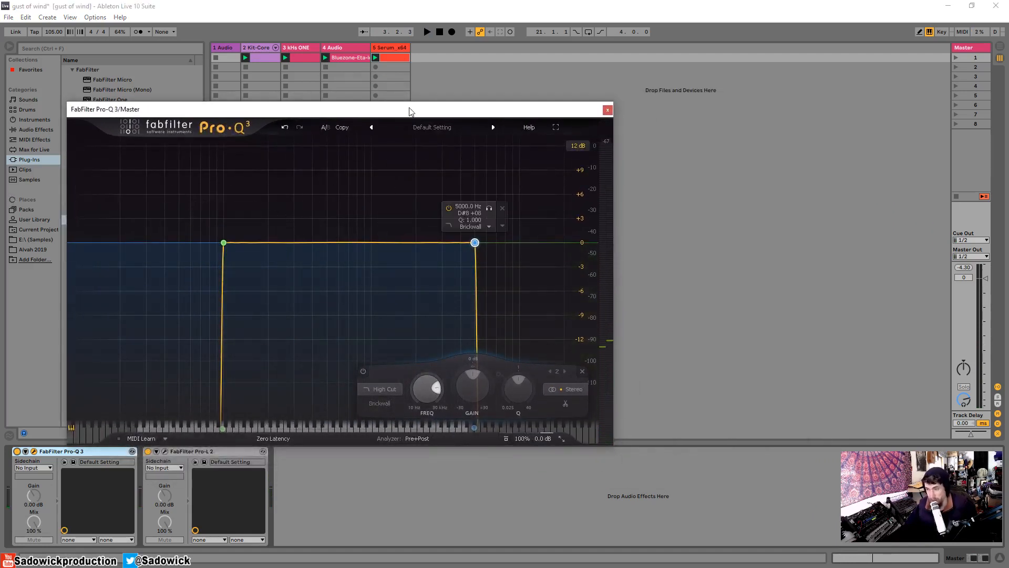
{"action": "left_click_drag", "start_coordinate": [411, 112], "coordinate": [572, 111]}
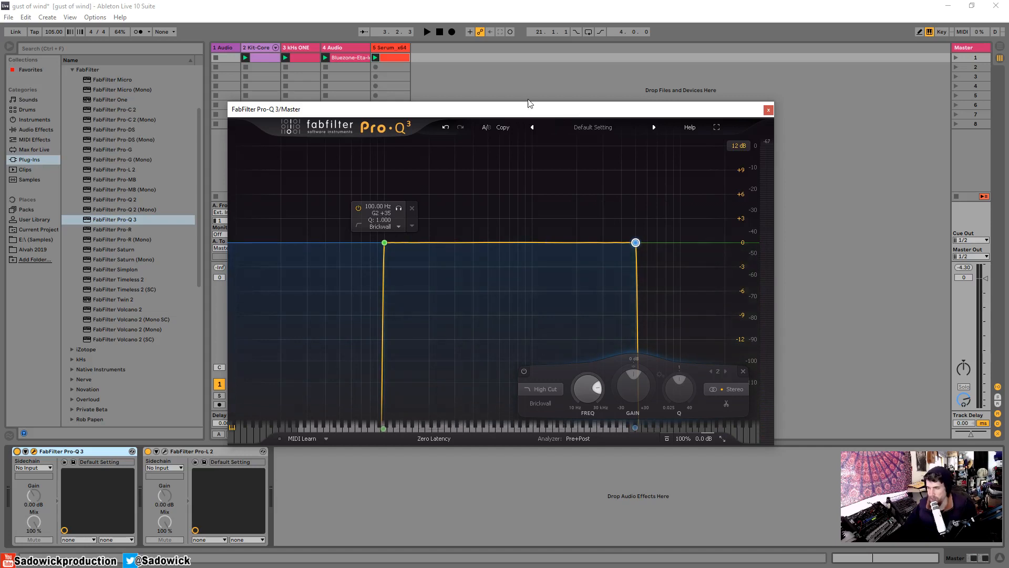
{"action": "left_click_drag", "start_coordinate": [529, 103], "coordinate": [721, 67]}
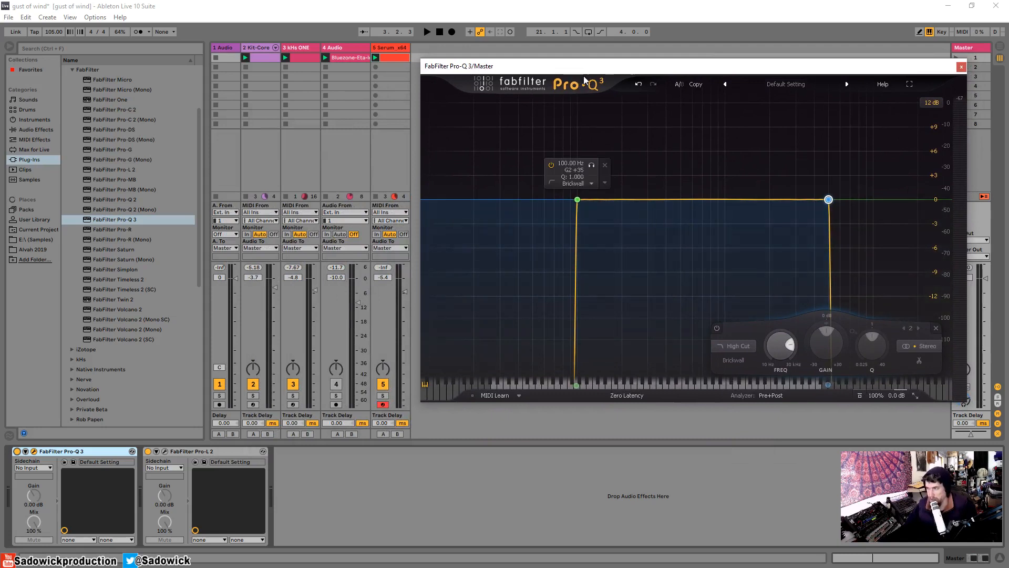
{"action": "key", "text": "space"}
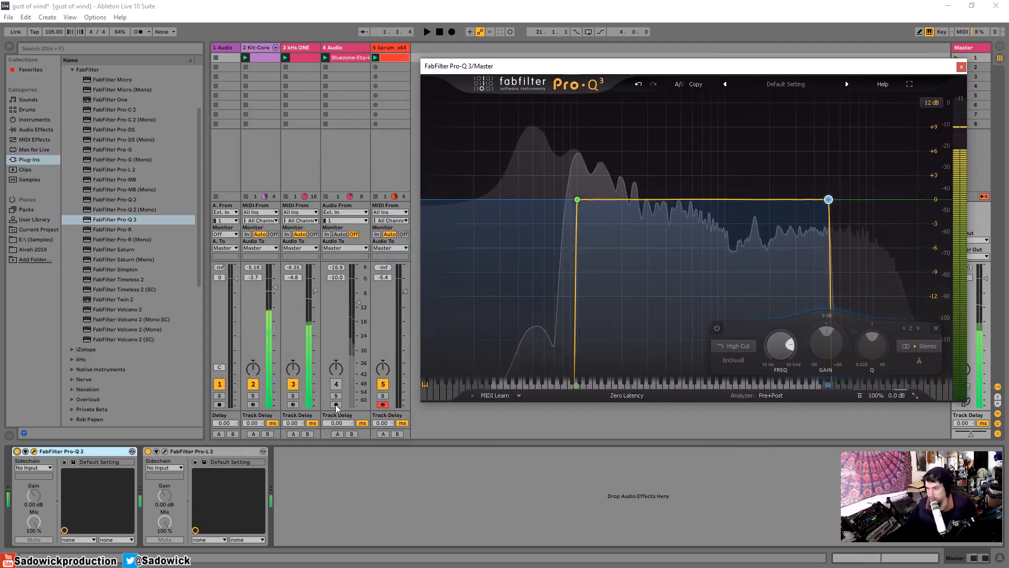
Open Pro-Q 3 on the kHs ONE track during playback and place its window beside the master equalizer
{"action": "left_click", "coordinate": [293, 47]}
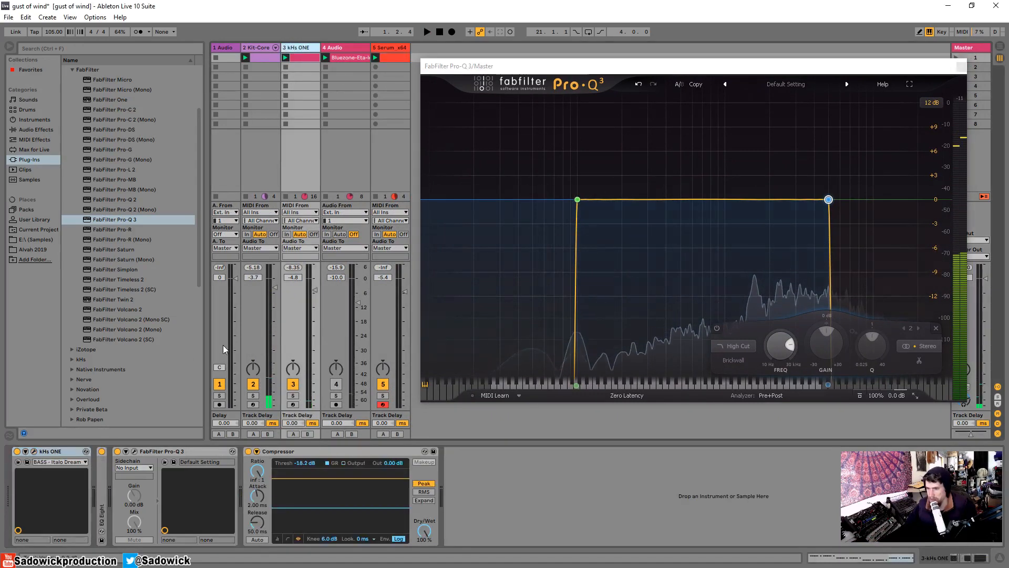
{"action": "key", "text": "space"}
{"action": "left_click", "coordinate": [134, 451]}
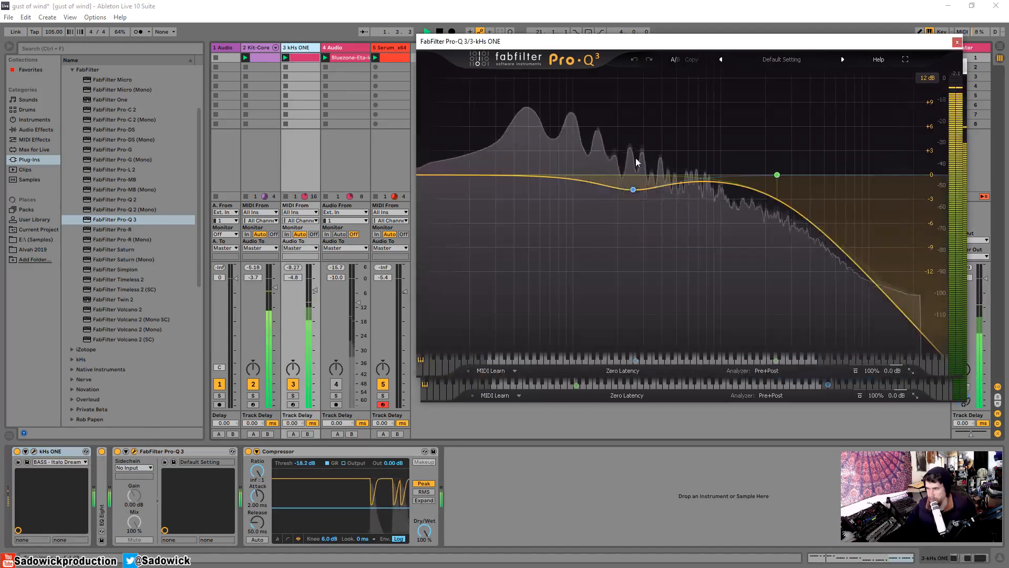
{"action": "left_click_drag", "start_coordinate": [694, 46], "coordinate": [308, 180]}
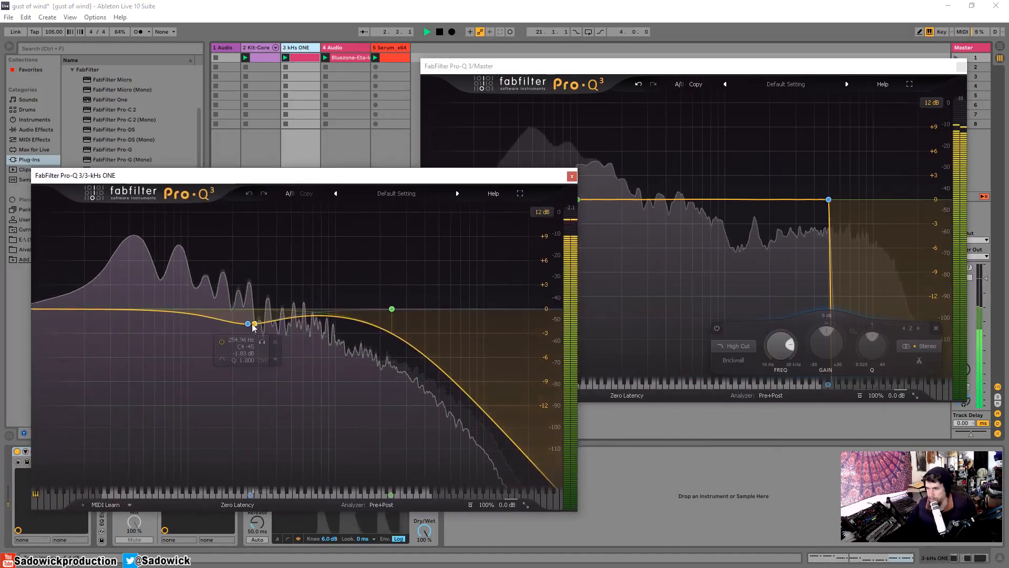
Narrow the kHs ONE low-mid bell to Q 4.79 with about a 4.5 dB cut just below 279 Hz, and add a shallow dip above it
{"action": "left_click_drag", "start_coordinate": [250, 326], "coordinate": [240, 428]}
{"action": "scroll", "coordinate": [265, 326], "scroll_direction": "up", "scroll_amount": 5}
{"action": "key", "text": "space"}
{"action": "left_click_drag", "start_coordinate": [244, 371], "coordinate": [296, 404]}
{"action": "left_click_drag", "start_coordinate": [226, 428], "coordinate": [252, 374]}
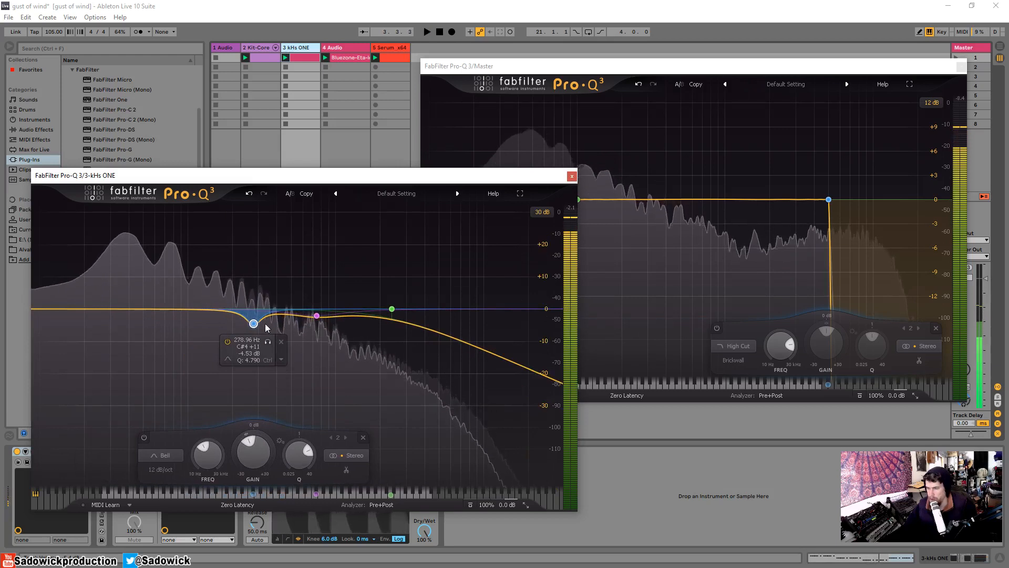
{"action": "left_click_drag", "start_coordinate": [265, 328], "coordinate": [251, 326]}
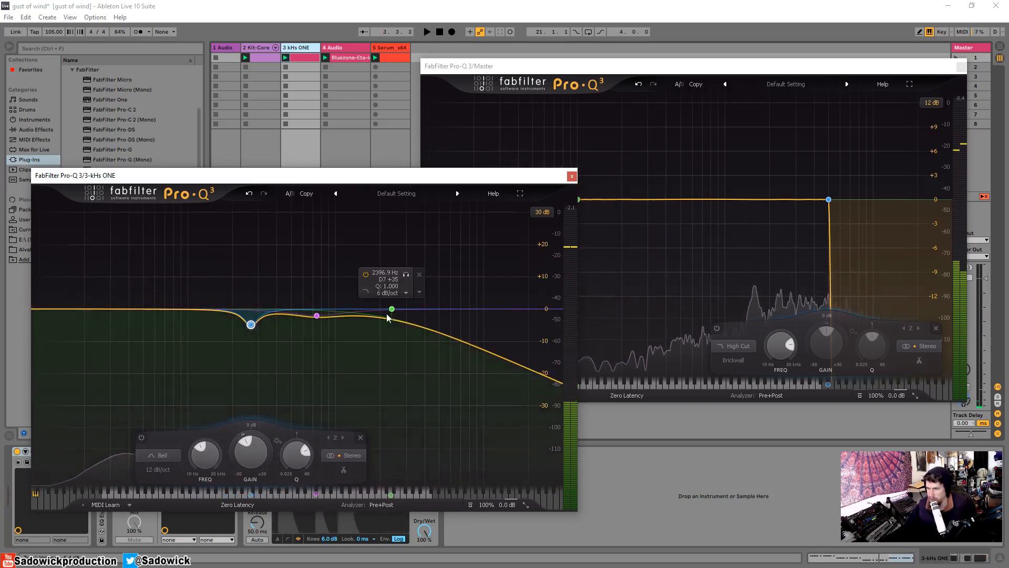
Add a gentle bell boost just below the high cut on kHs ONE and play the mix
{"action": "left_click_drag", "start_coordinate": [377, 321], "coordinate": [364, 302]}
{"action": "left_click", "coordinate": [390, 275]}
{"action": "scroll", "coordinate": [366, 283], "scroll_direction": "up", "scroll_amount": 3}
{"action": "key", "text": "space"}
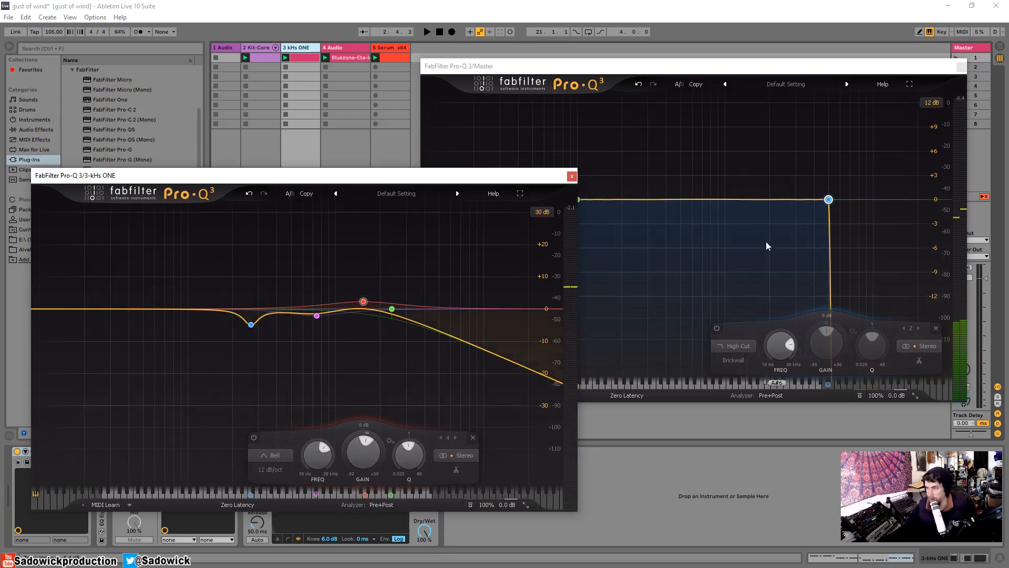
Reduce the kHs ONE upper bell boost and set the high cut to 18 dB/oct at about 2666 Hz, checking it in playback
{"action": "key", "text": "space"}
{"action": "left_click_drag", "start_coordinate": [765, 237], "coordinate": [765, 236]}
{"action": "key", "text": "space"}
{"action": "mouse_move", "coordinate": [391, 310]}
{"action": "left_mouse_down"}
{"action": "mouse_move", "coordinate": [354, 329]}
{"action": "mouse_move", "coordinate": [414, 331]}
{"action": "mouse_move", "coordinate": [364, 323]}
{"action": "mouse_move", "coordinate": [362, 310]}
{"action": "mouse_move", "coordinate": [399, 310]}
{"action": "left_mouse_up"}
{"action": "key", "text": "space"}
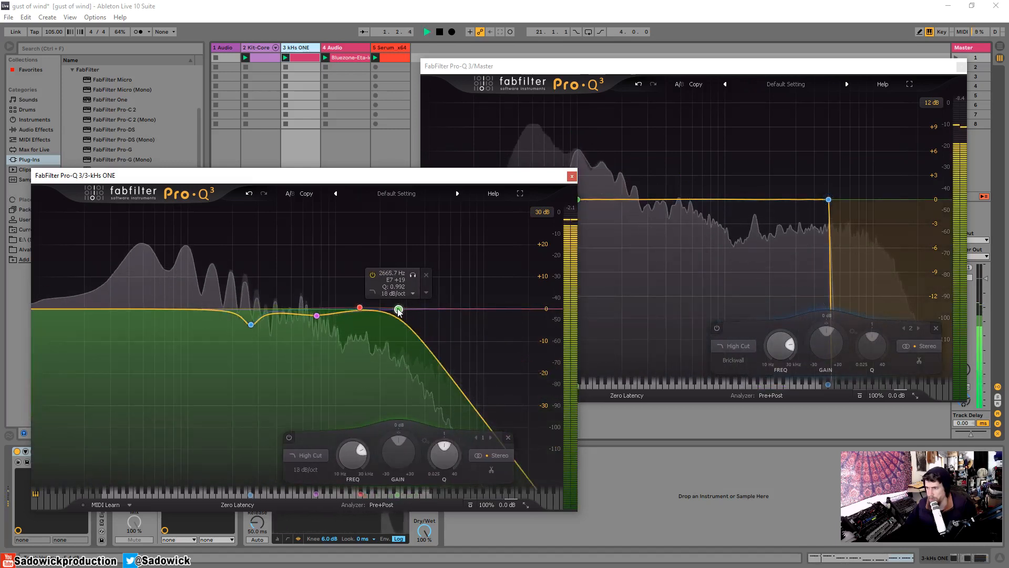
Close the kHs ONE equalizer and compare the mix with the master Pro-Q 3 bypassed and re-enabled
{"action": "key", "text": "space"}
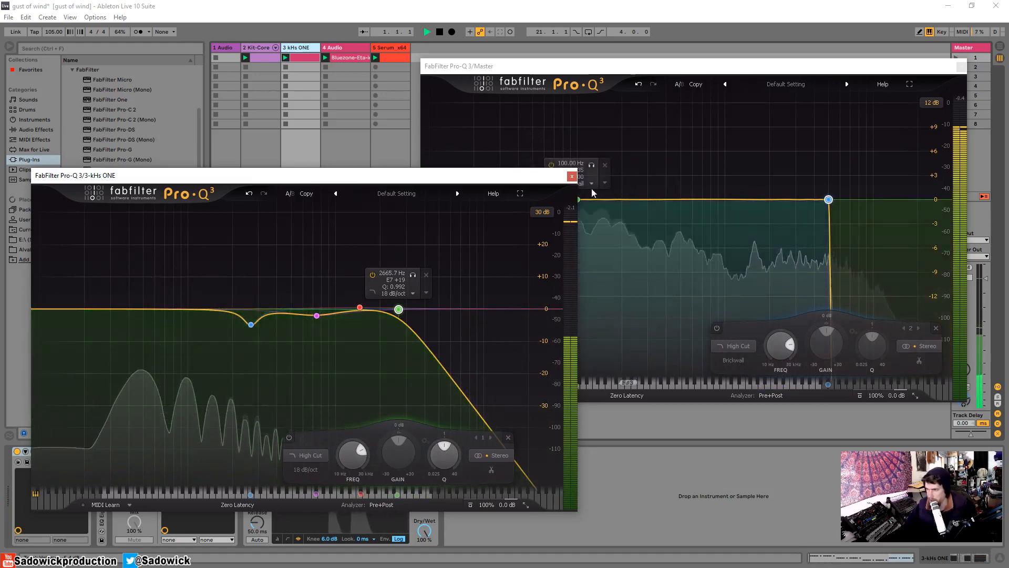
{"action": "left_click", "coordinate": [572, 177]}
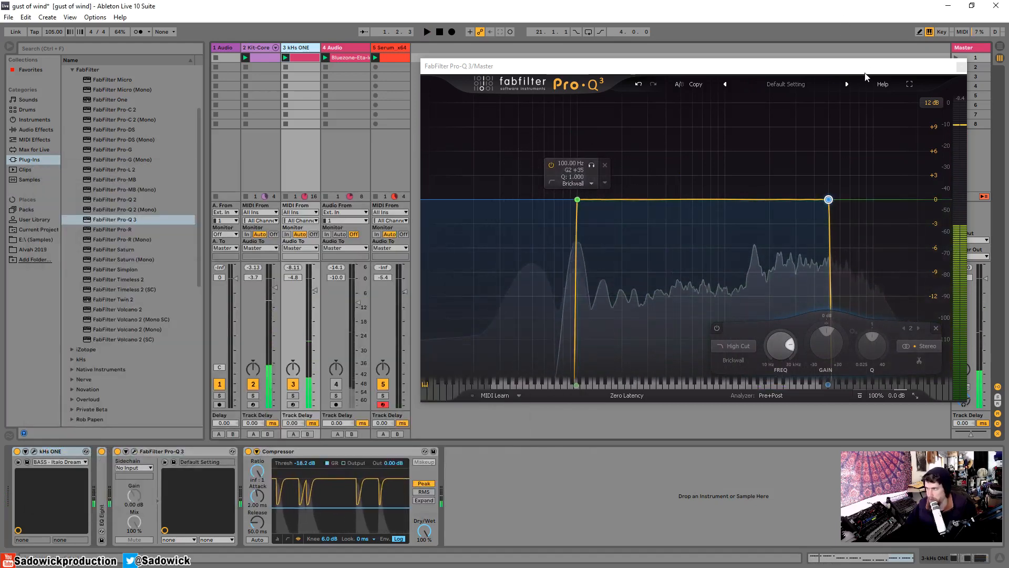
{"action": "mouse_move", "coordinate": [892, 393]}
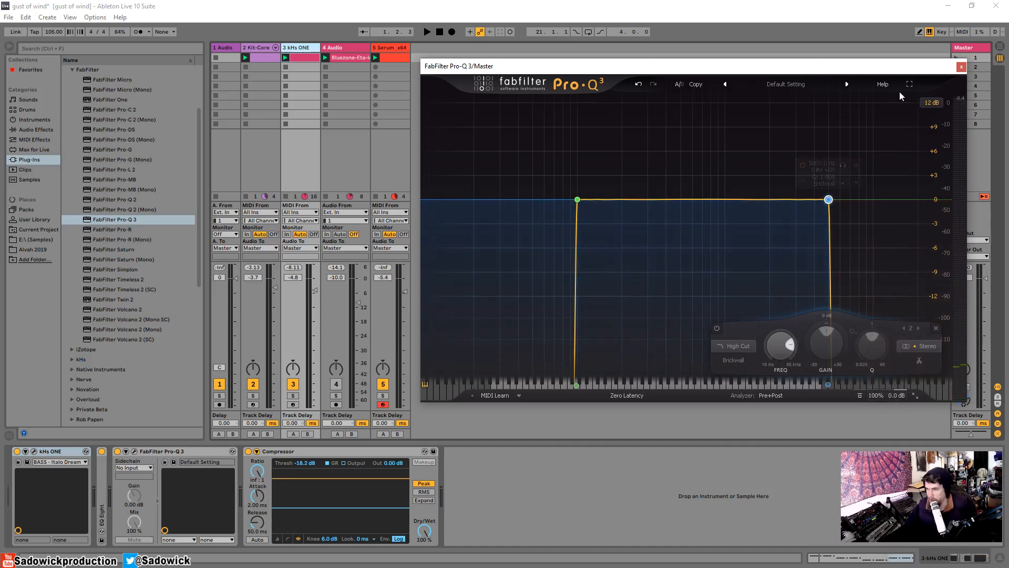
{"action": "left_click", "coordinate": [972, 47]}
{"action": "left_click", "coordinate": [17, 451]}
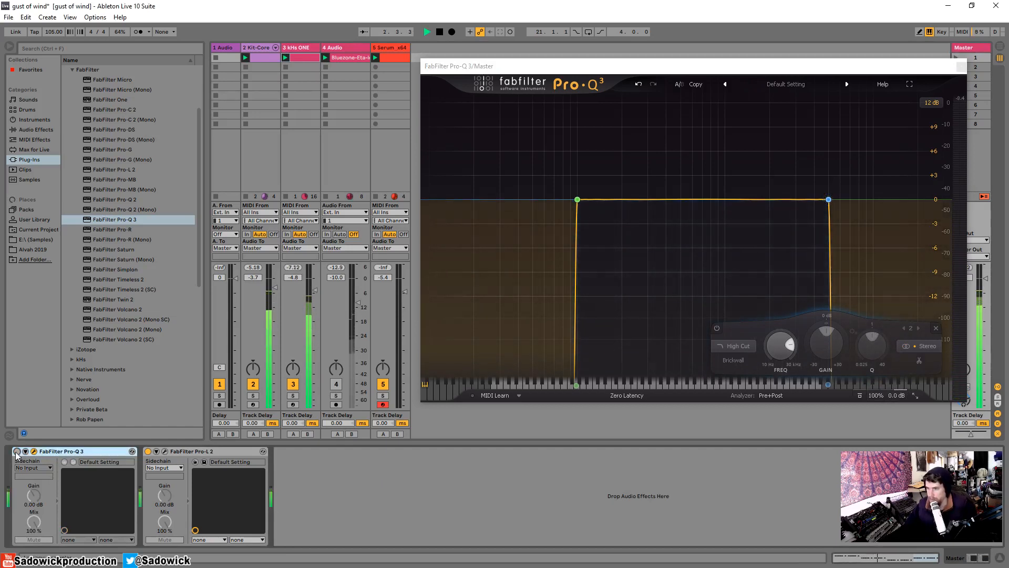
{"action": "left_click", "coordinate": [16, 452]}
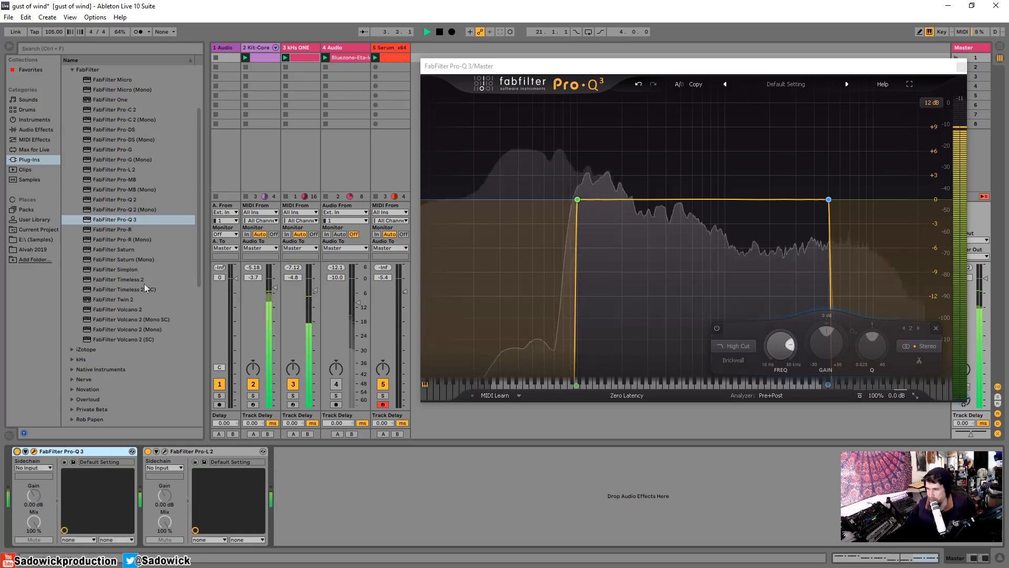
Open Pro-Q 3 on the 4 Audio track during playback and place its window beside the master equalizer
{"action": "left_click", "coordinate": [273, 258]}
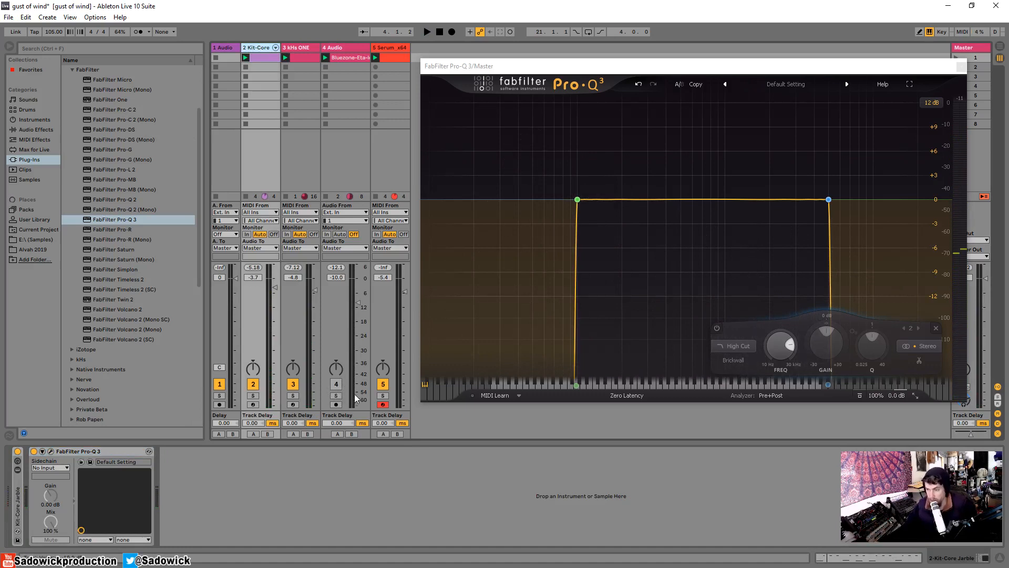
{"action": "left_click", "coordinate": [344, 51]}
{"action": "key", "text": "space"}
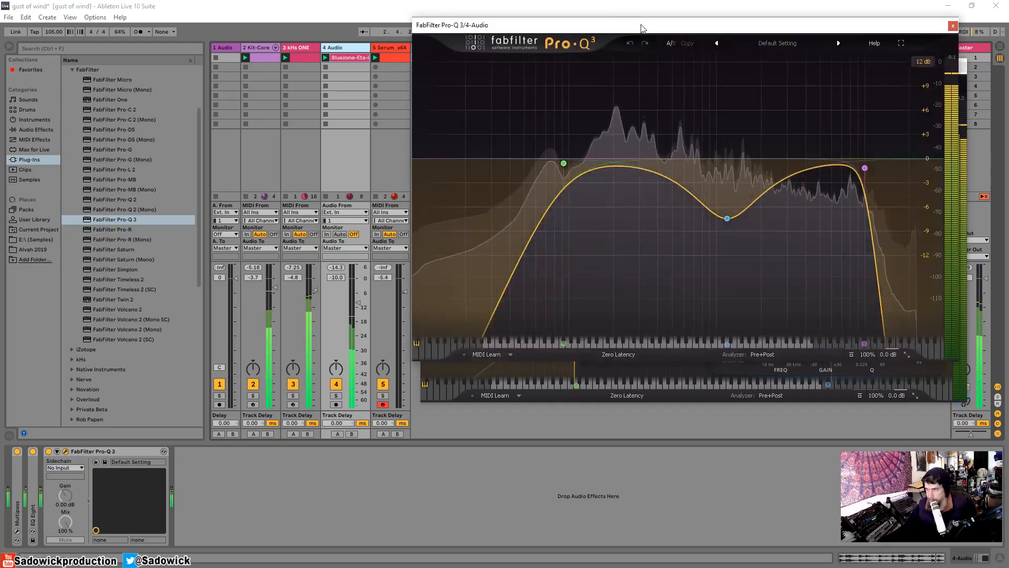
{"action": "left_click_drag", "start_coordinate": [641, 27], "coordinate": [269, 177]}
Move the 4 Audio mid bell to about 1619 Hz at -3.78 dB and add a bell cut of about 1.6 dB near 434 Hz
{"action": "left_click", "coordinate": [354, 368]}
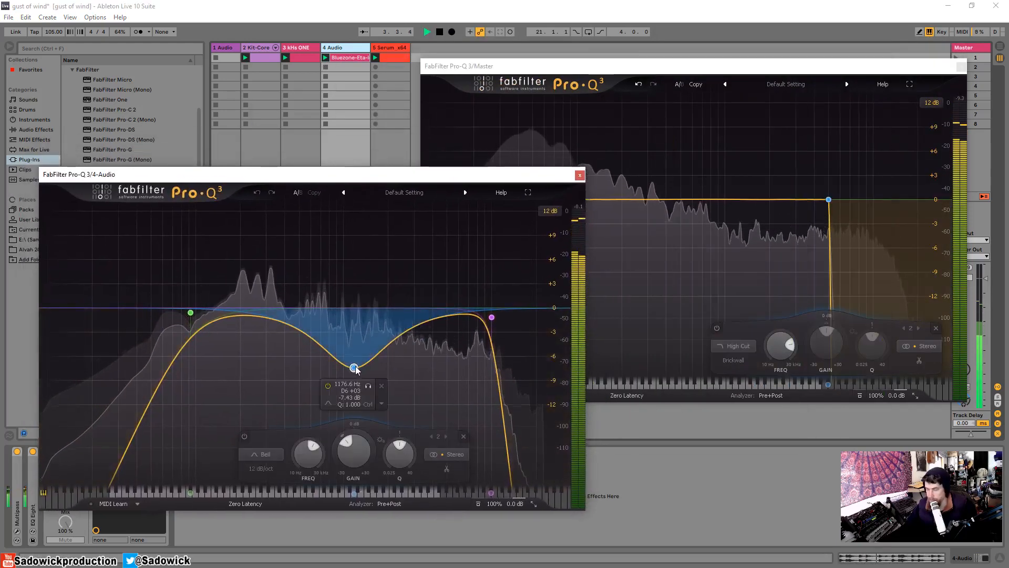
{"action": "left_click_drag", "start_coordinate": [355, 369], "coordinate": [374, 342]}
{"action": "key", "text": "space"}
{"action": "key", "text": "space"}
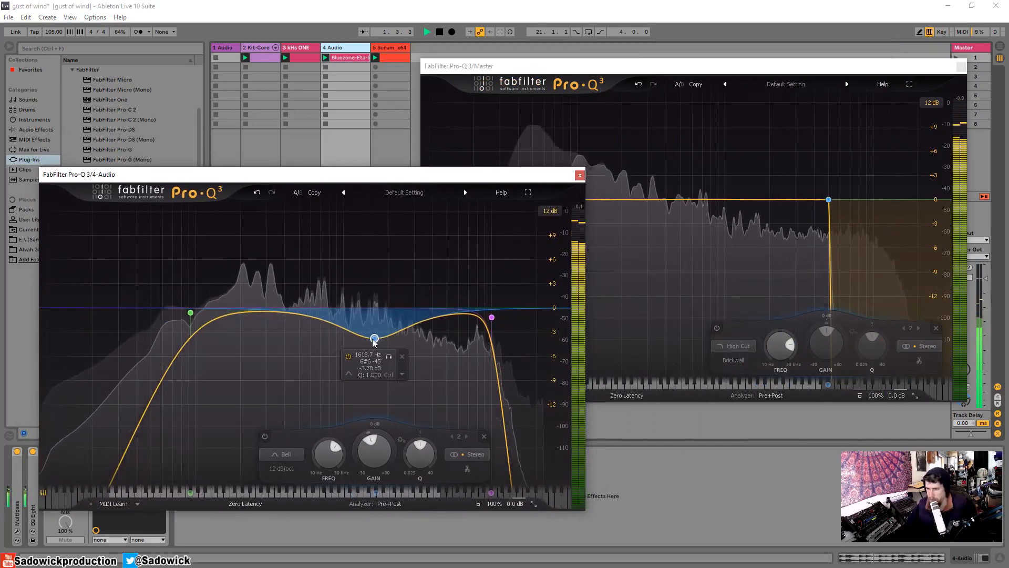
{"action": "left_click_drag", "start_coordinate": [311, 317], "coordinate": [289, 319]}
{"action": "left_click_drag", "start_coordinate": [290, 316], "coordinate": [291, 332]}
Audition the 4 Audio mid bell in solo, move it to about 2035 Hz at -3.26 dB, and lower the high cut to about 9240 Hz
{"action": "left_click", "coordinate": [391, 357]}
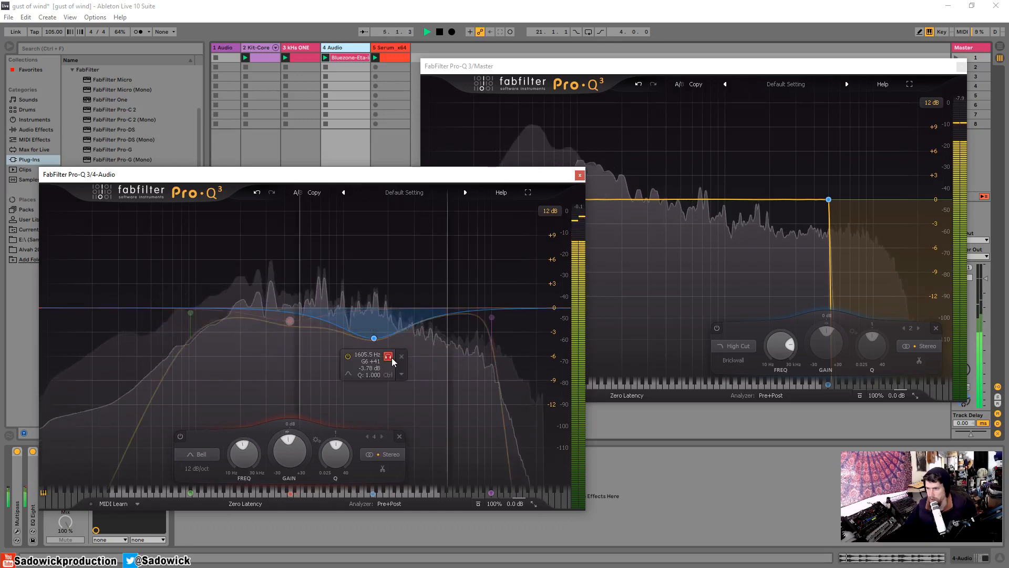
{"action": "left_click", "coordinate": [392, 357]}
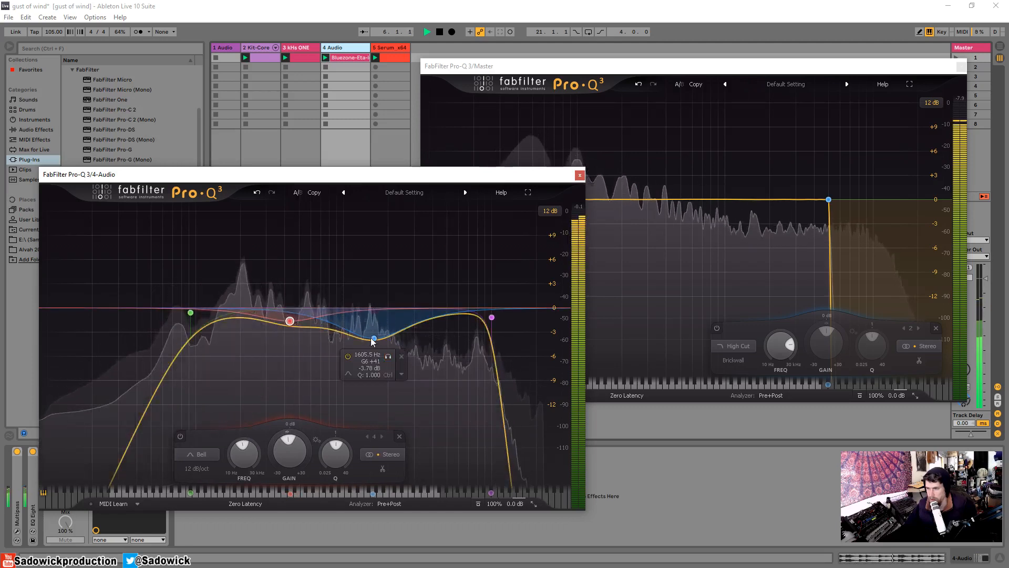
{"action": "mouse_move", "coordinate": [374, 338]}
{"action": "left_mouse_down"}
{"action": "mouse_move", "coordinate": [406, 352]}
{"action": "mouse_move", "coordinate": [447, 350]}
{"action": "mouse_move", "coordinate": [392, 337]}
{"action": "left_mouse_up"}
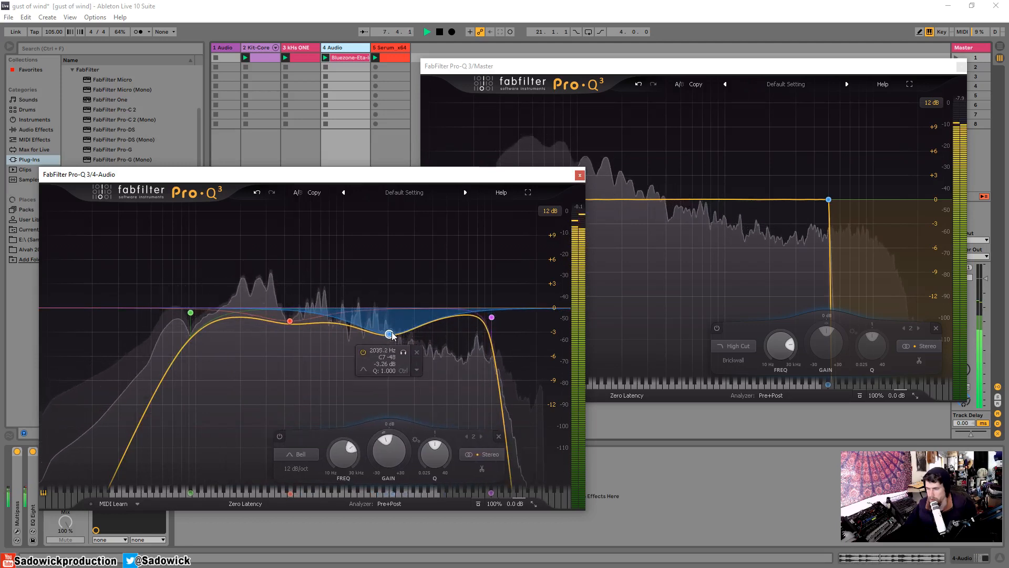
{"action": "mouse_move", "coordinate": [493, 320]}
{"action": "mouse_move", "coordinate": [493, 318]}
{"action": "left_mouse_down"}
{"action": "mouse_move", "coordinate": [473, 317]}
{"action": "mouse_move", "coordinate": [487, 318]}
{"action": "left_mouse_up"}
{"action": "scroll", "coordinate": [474, 317], "scroll_direction": "down", "scroll_amount": 2}
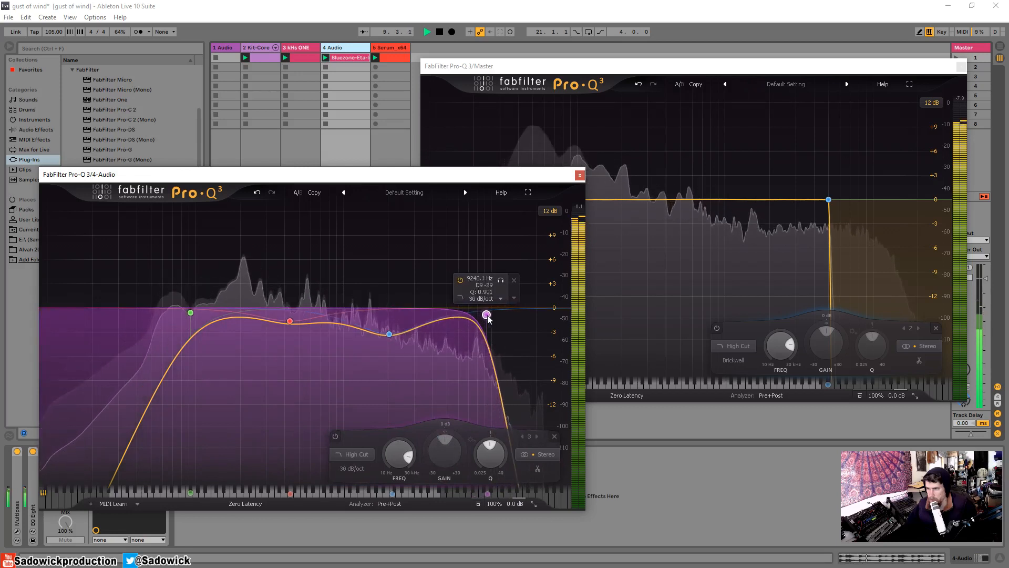
Audition the 4 Audio low-mid bell in solo, set it to about 499 Hz at -4.04 dB, and close the equalizer
{"action": "left_click", "coordinate": [304, 340]}
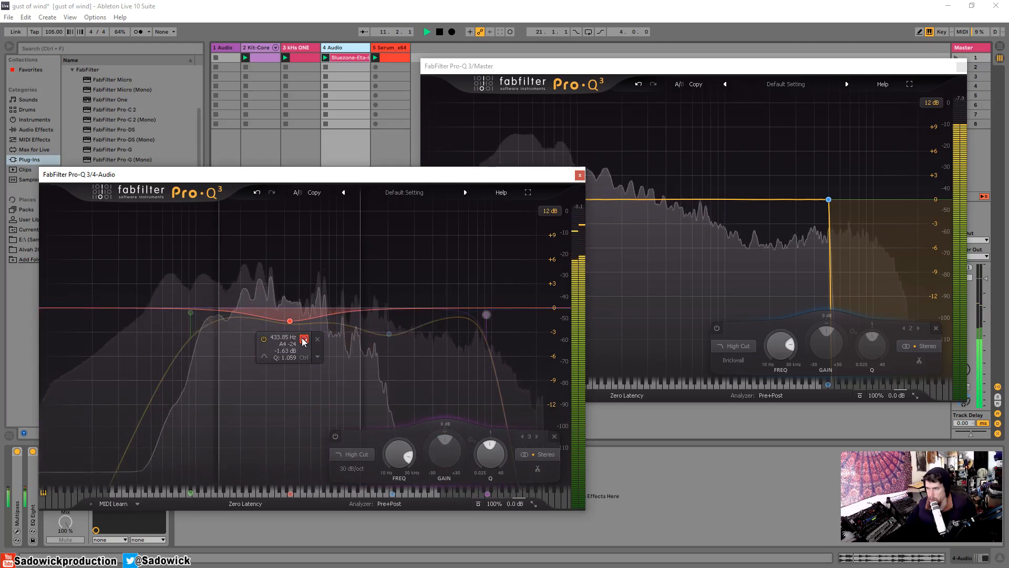
{"action": "left_click", "coordinate": [304, 340]}
{"action": "left_click_drag", "start_coordinate": [291, 322], "coordinate": [303, 345]}
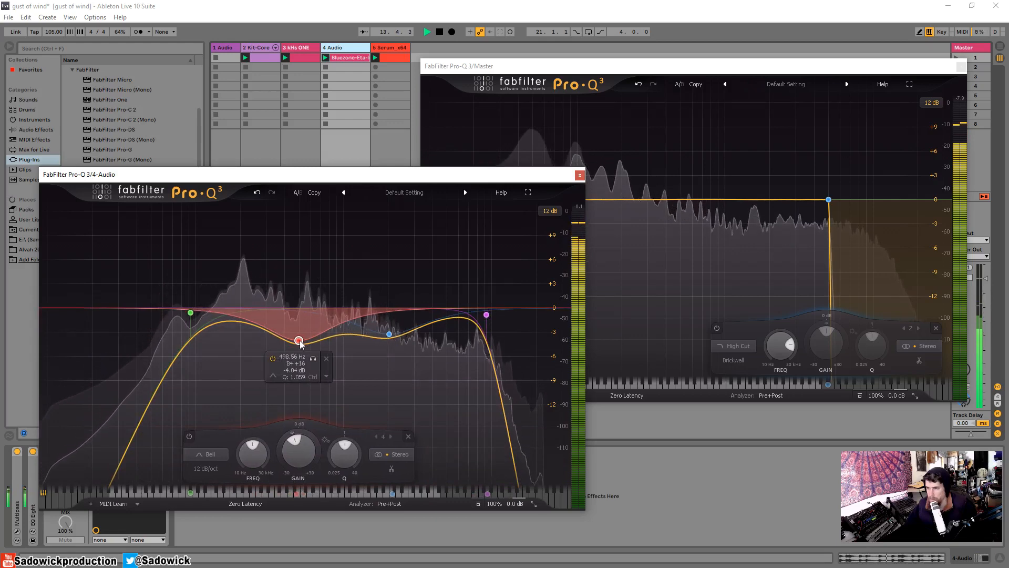
{"action": "key", "text": "space"}
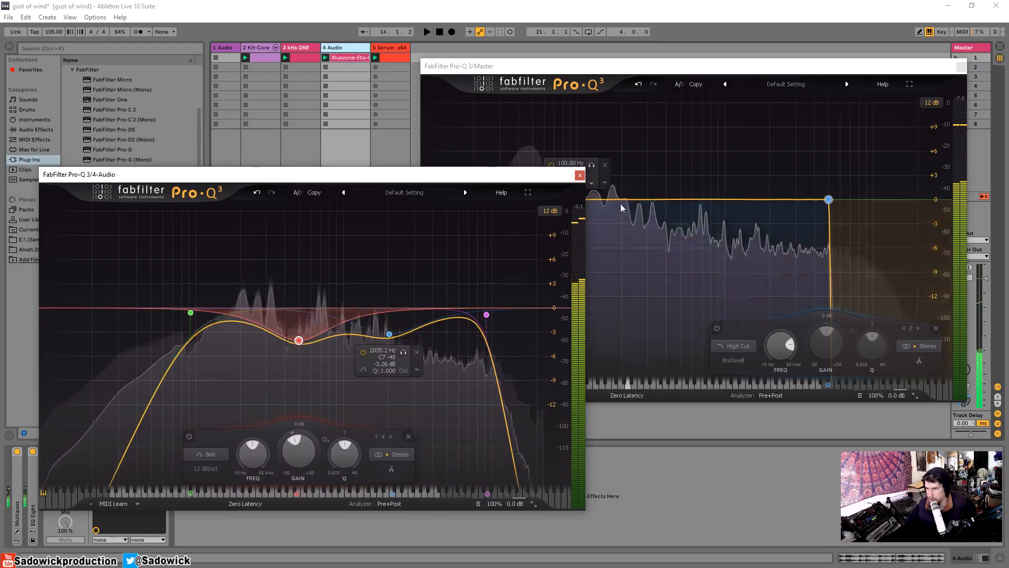
{"action": "left_click", "coordinate": [580, 175]}
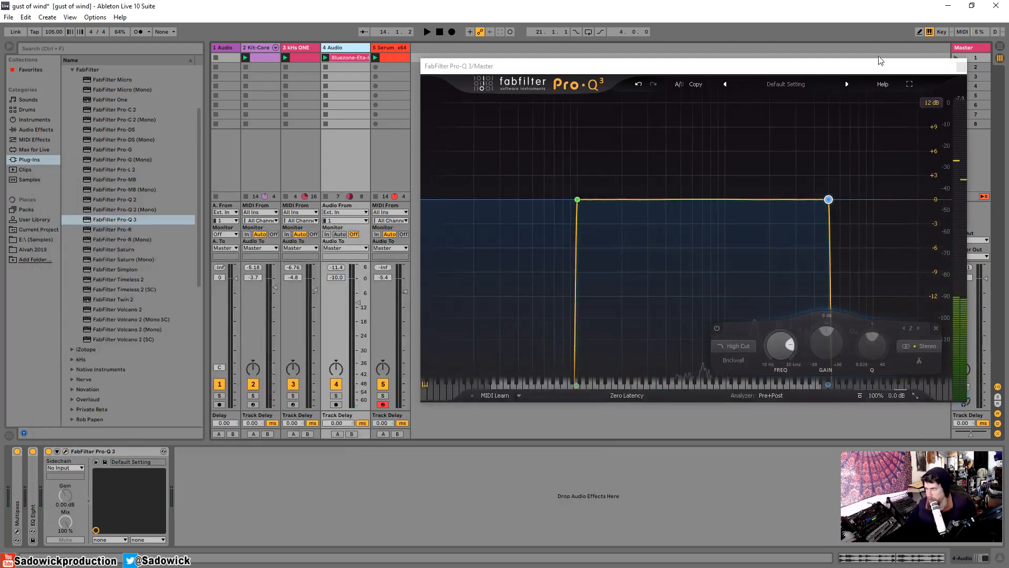
Select the Master track and play the mix with its Pro-Q 3 bypassed, re-enabling the equalizer for comparison
{"action": "left_click", "coordinate": [976, 46]}
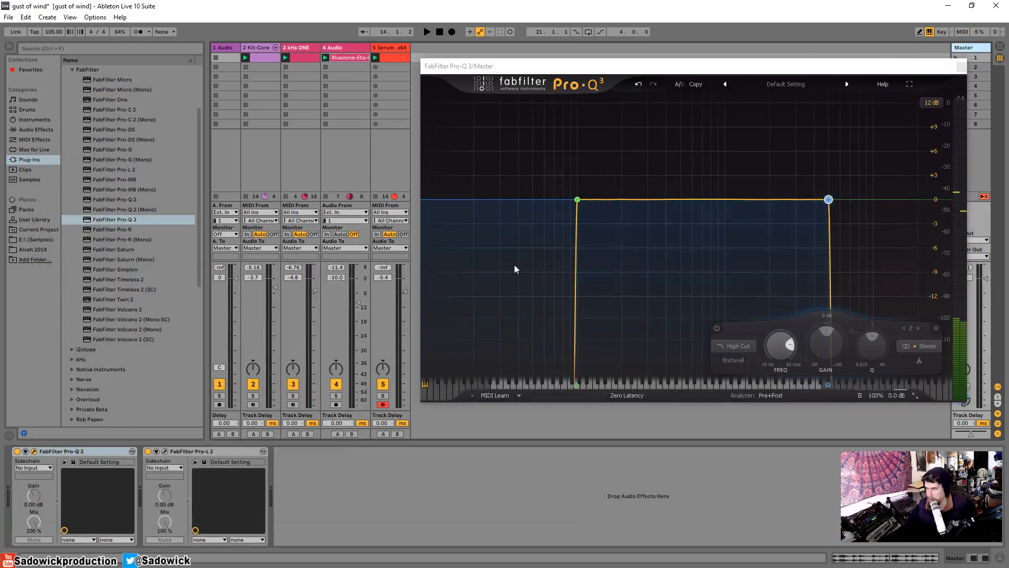
{"action": "left_click", "coordinate": [18, 457]}
{"action": "key", "text": "space"}
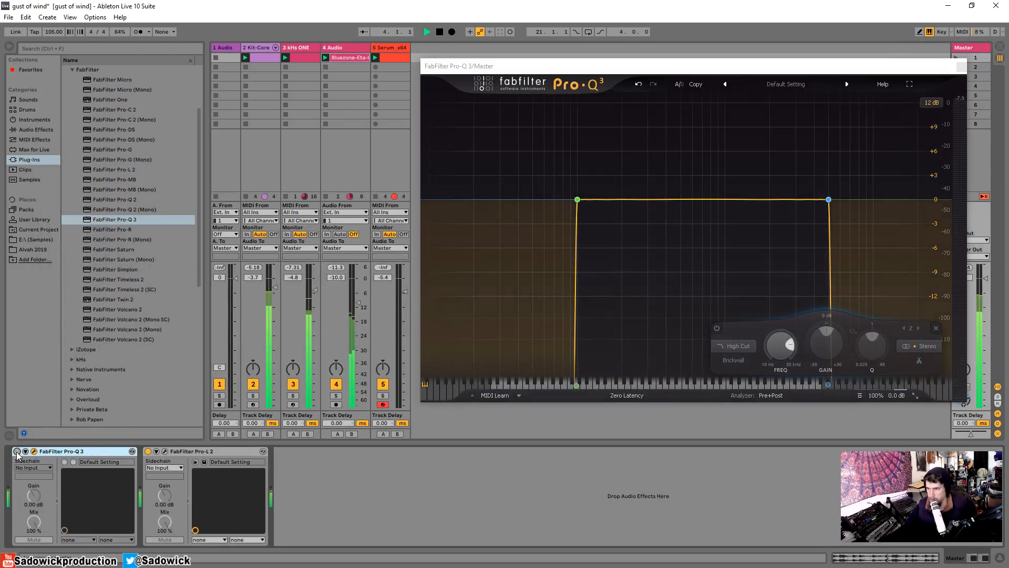
{"action": "left_click", "coordinate": [18, 452]}
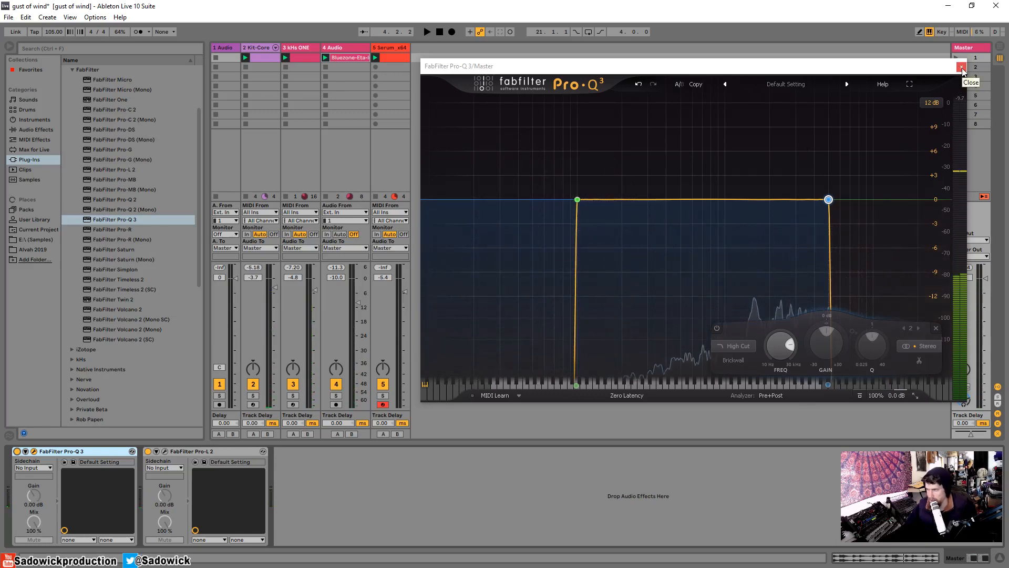
Close the master Pro-Q 3 window and bypass the equalizer while the mix plays
{"action": "left_click_drag", "start_coordinate": [756, 68], "coordinate": [722, 59]}
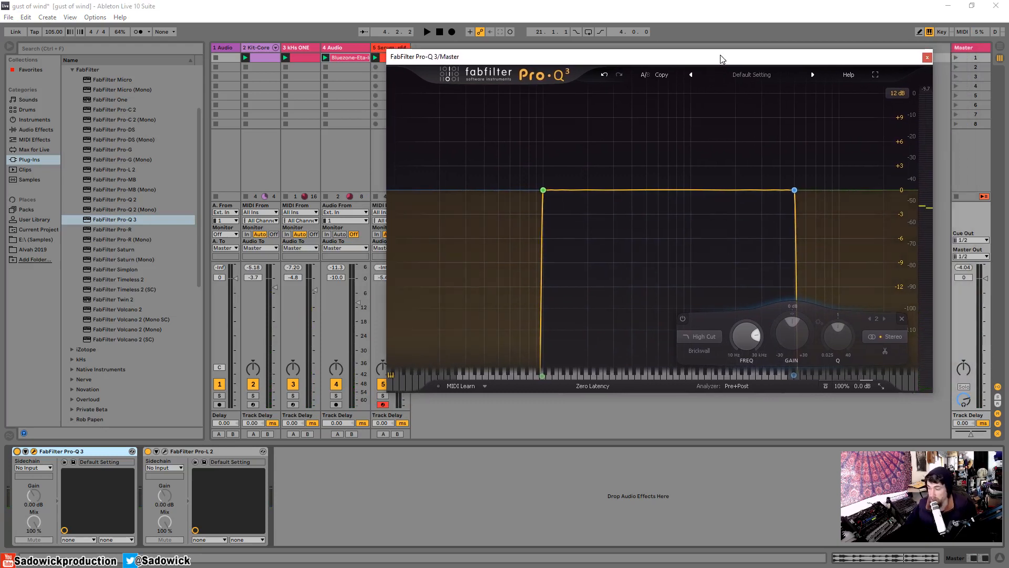
{"action": "key", "text": "space"}
{"action": "left_click", "coordinate": [928, 58]}
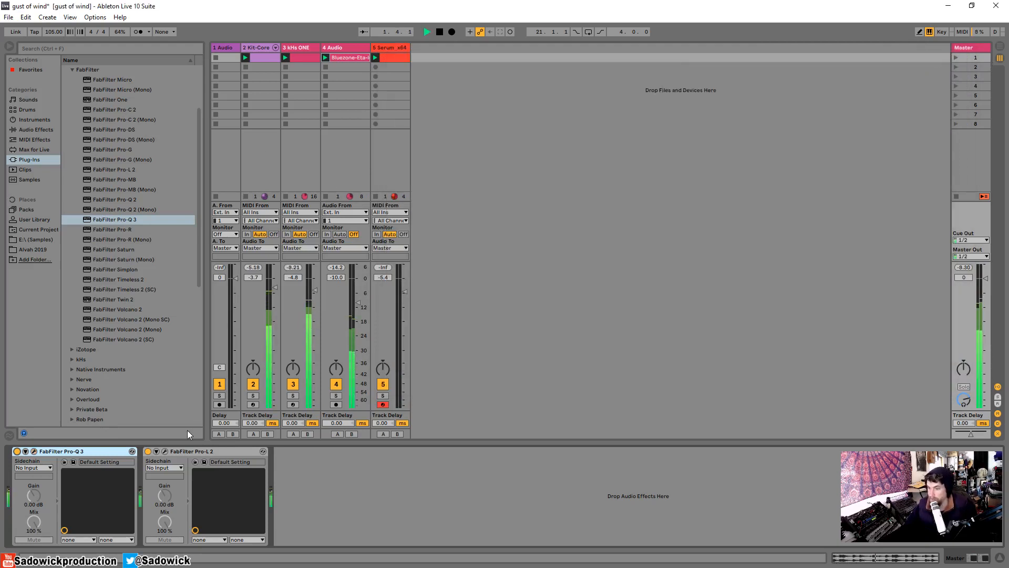
{"action": "left_click", "coordinate": [16, 452]}
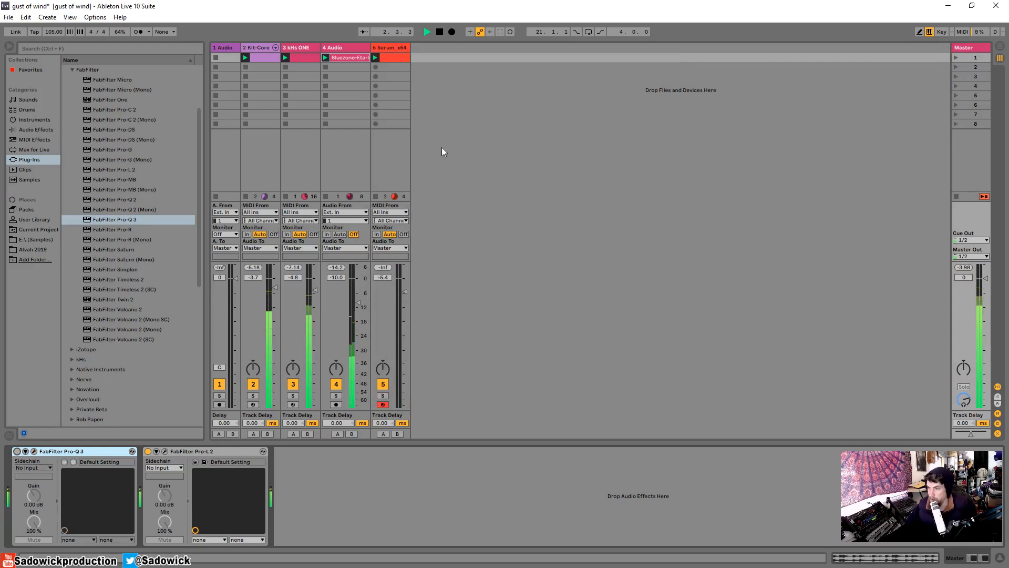
Solo the 2 Kit-Core track, list the audio effects in the browser, and play the drums alone
{"action": "left_click", "coordinate": [258, 57]}
{"action": "key", "text": "space"}
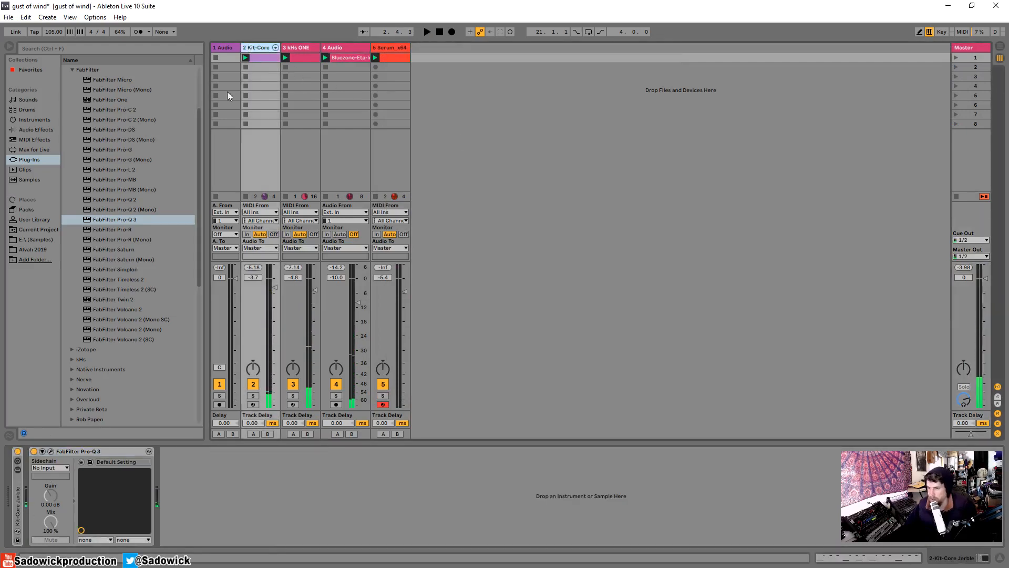
{"action": "left_click", "coordinate": [291, 49]}
{"action": "left_click", "coordinate": [255, 50]}
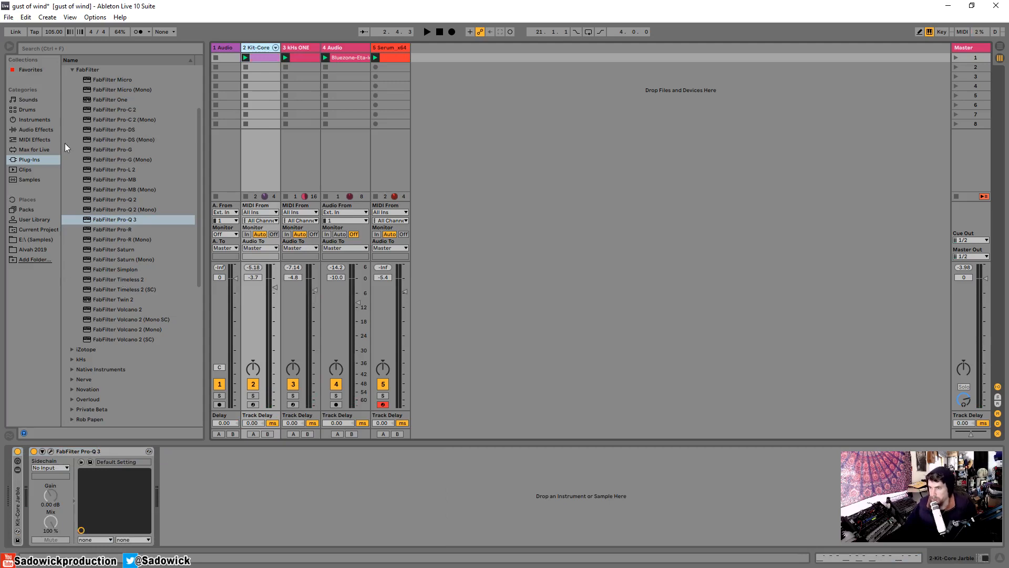
{"action": "left_click", "coordinate": [37, 130]}
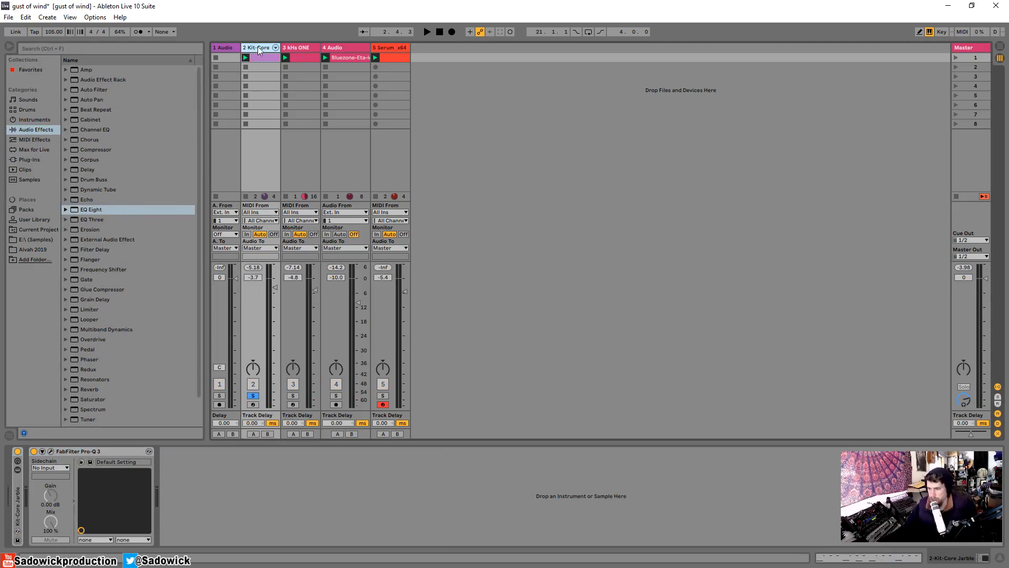
{"action": "key", "text": "space"}
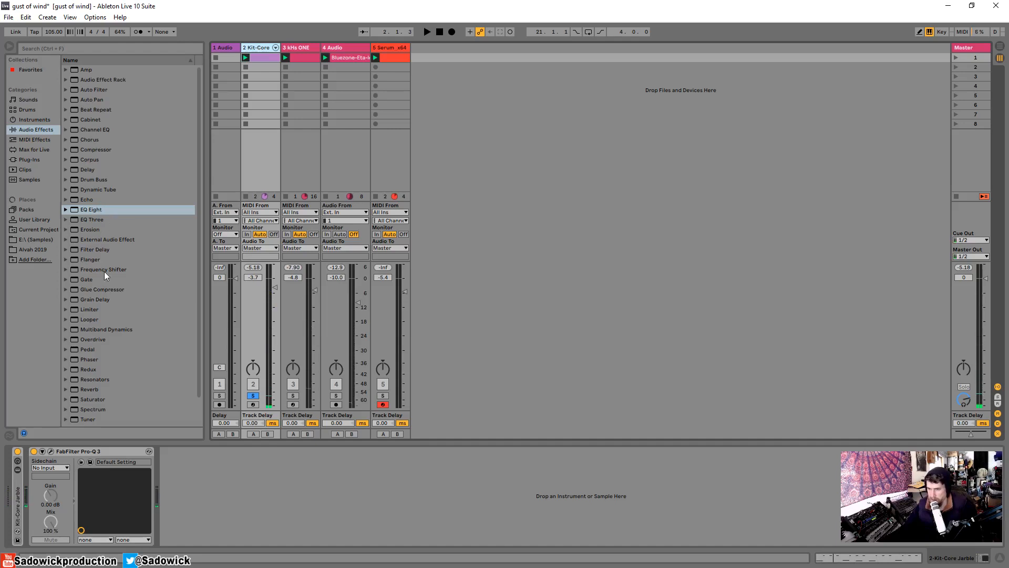
Insert a Glue Compressor after Pro-Q 3 on Kit-Core and set its threshold to -9.21 dB for playback
{"action": "left_click_drag", "start_coordinate": [97, 289], "coordinate": [117, 298]}
{"action": "left_click_drag", "start_coordinate": [223, 521], "coordinate": [272, 456]}
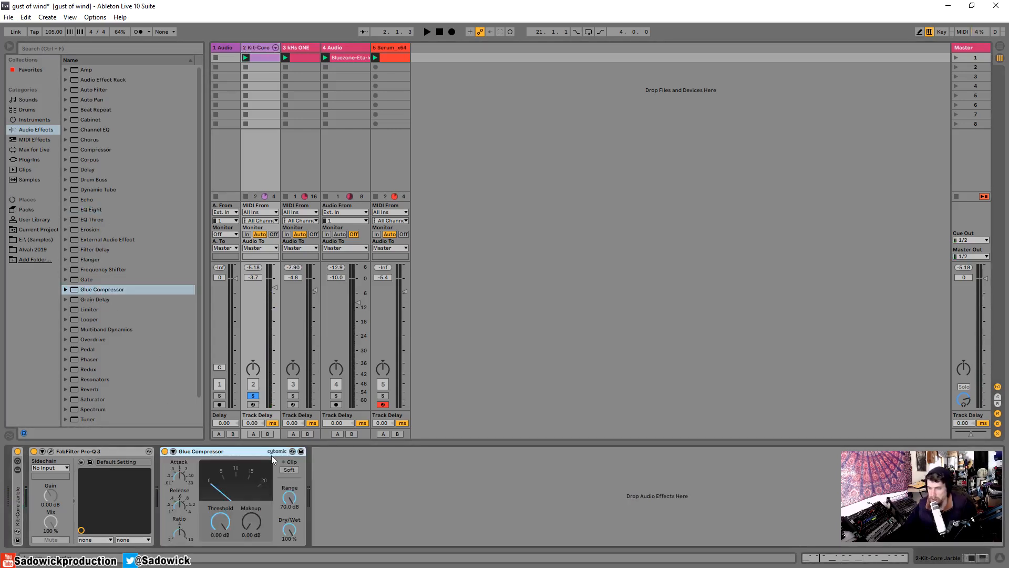
{"action": "left_click_drag", "start_coordinate": [214, 523], "coordinate": [214, 539]}
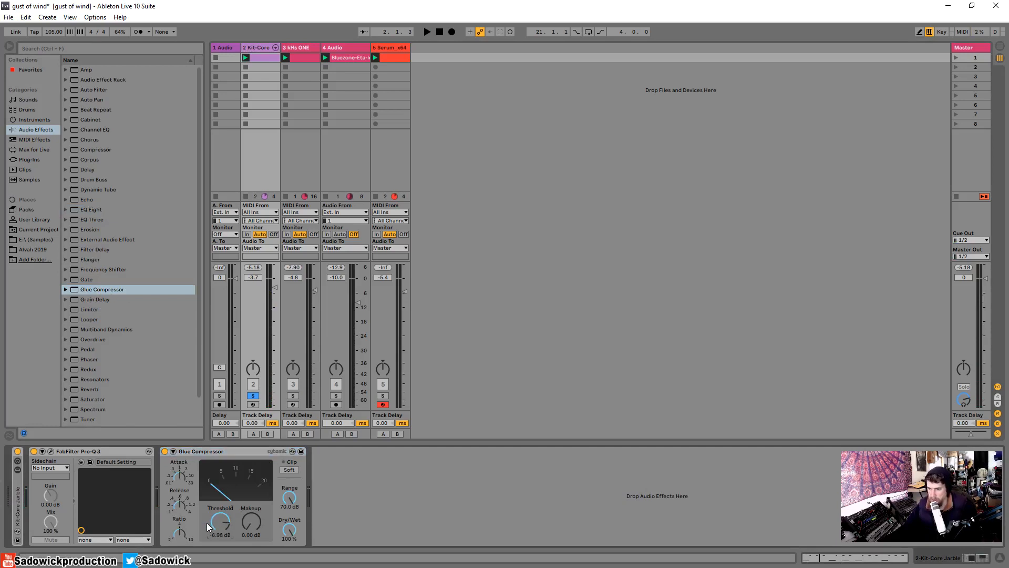
{"action": "key", "text": "space"}
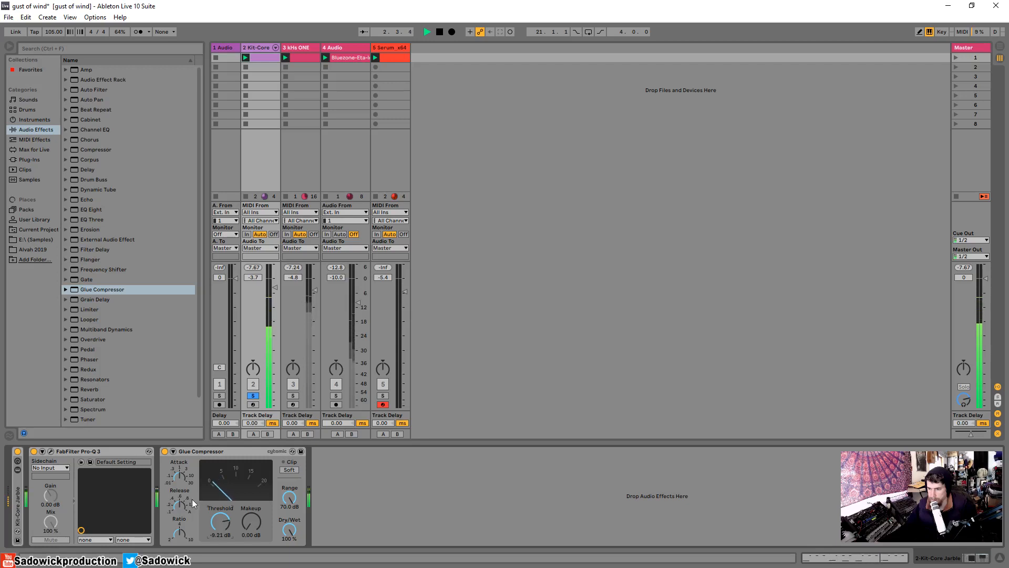
Raise the Glue Compressor's attack, set its threshold to -7.94 dB, and fold the device
{"action": "left_click_drag", "start_coordinate": [177, 479], "coordinate": [177, 455]}
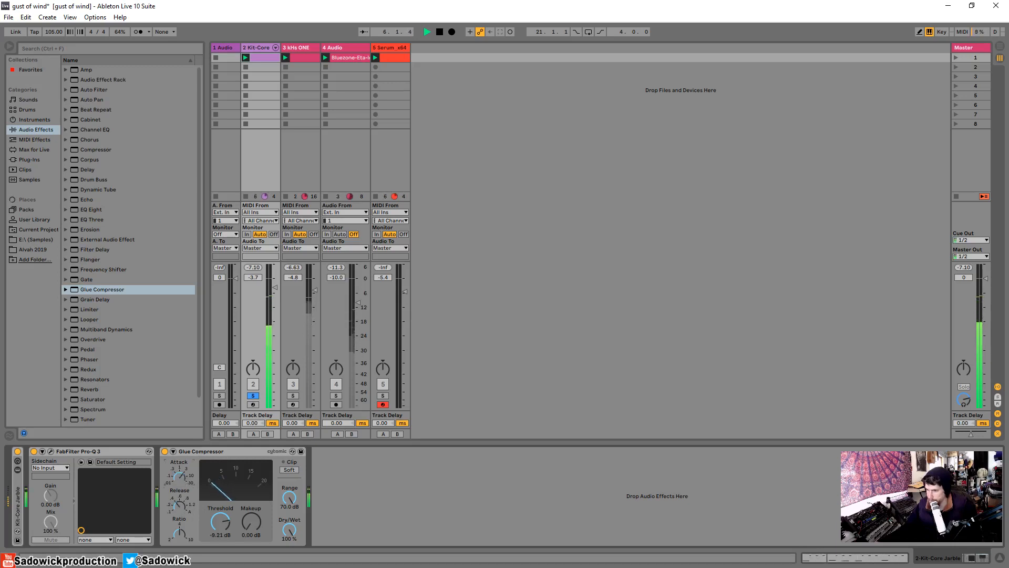
{"action": "mouse_move", "coordinate": [228, 521]}
{"action": "left_mouse_down"}
{"action": "mouse_move", "coordinate": [228, 541]}
{"action": "mouse_move", "coordinate": [227, 518]}
{"action": "left_mouse_up"}
{"action": "key", "text": "space"}
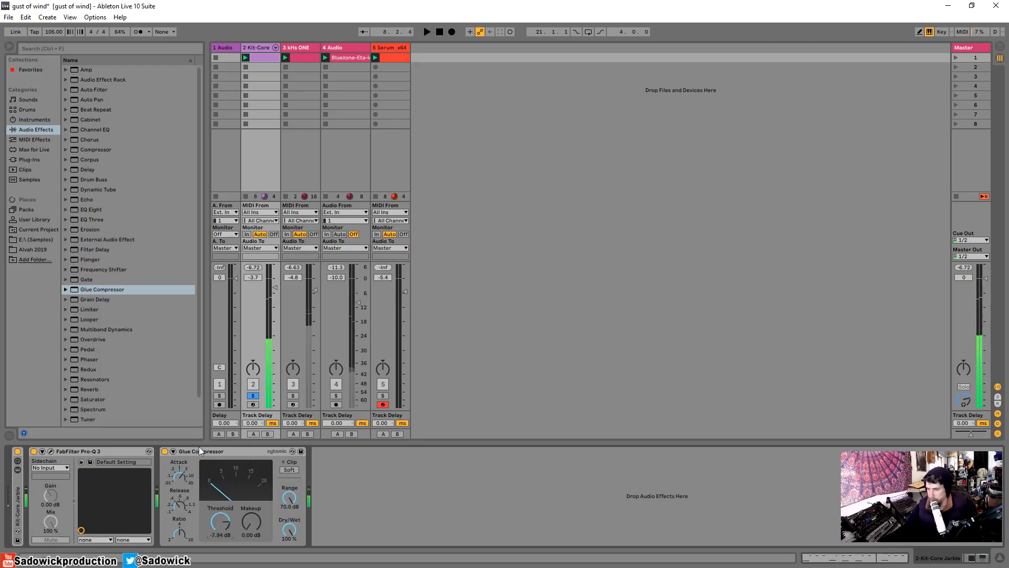
{"action": "double_click", "coordinate": [198, 449]}
Find kHs Transient Shaper among the kHs plug-ins and insert it after the Glue Compressor on Kit-Core
{"action": "left_click", "coordinate": [29, 159]}
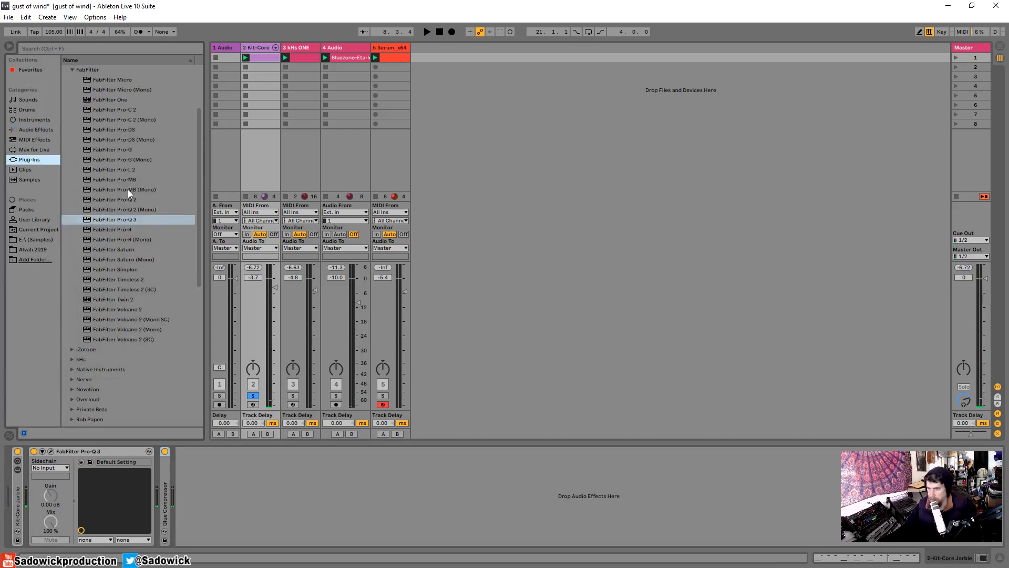
{"action": "scroll", "coordinate": [100, 179], "scroll_direction": "up", "scroll_amount": 4}
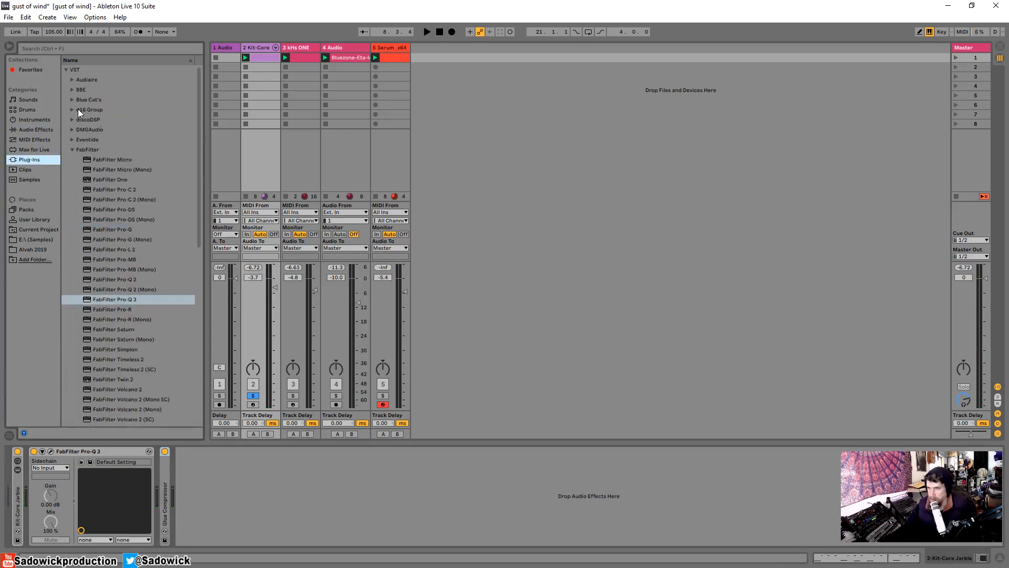
{"action": "left_click", "coordinate": [73, 150]}
{"action": "left_click", "coordinate": [72, 170]}
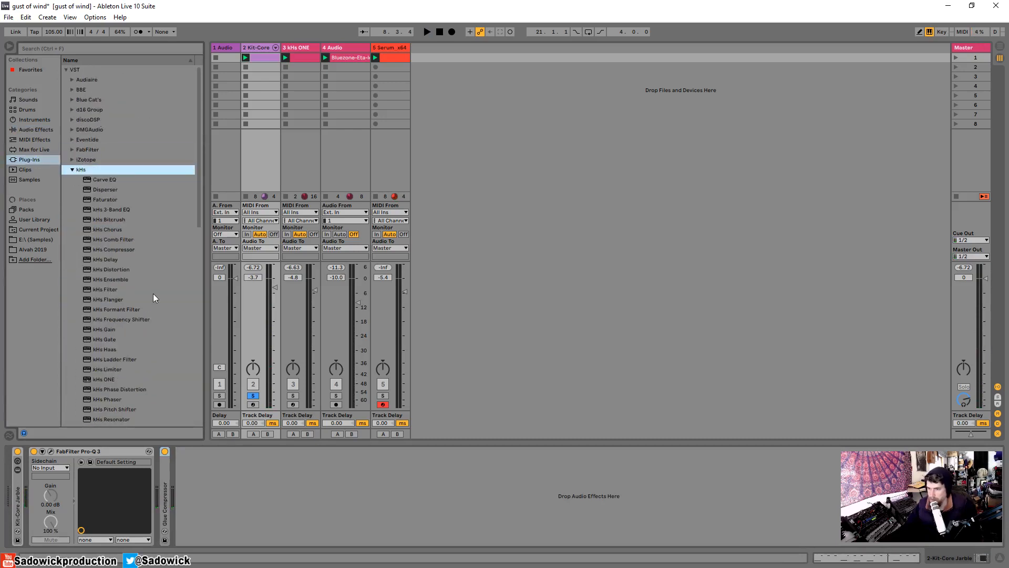
{"action": "scroll", "coordinate": [122, 366], "scroll_direction": "down", "scroll_amount": 5}
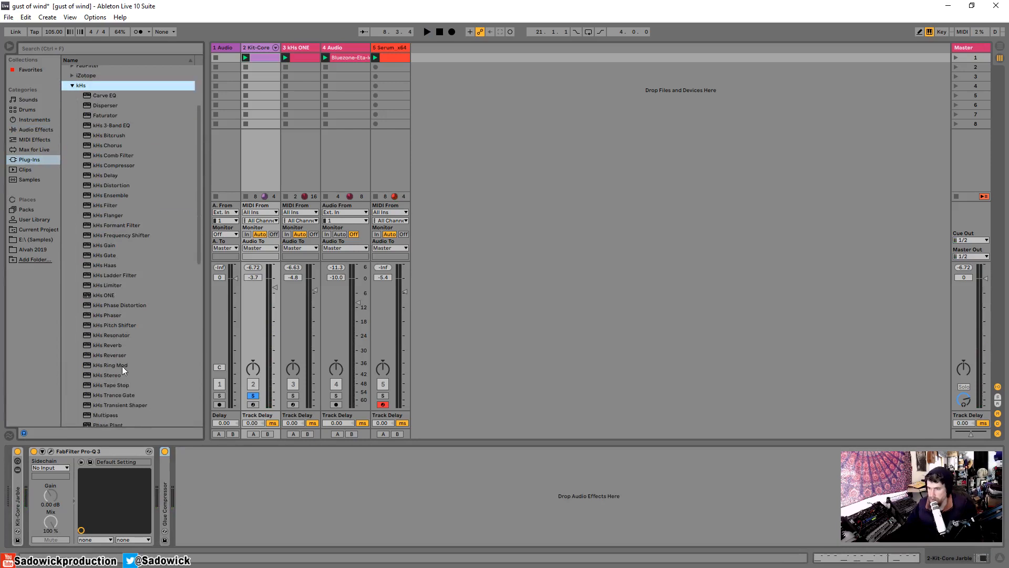
{"action": "left_click", "coordinate": [123, 372]}
{"action": "double_click", "coordinate": [123, 372]}
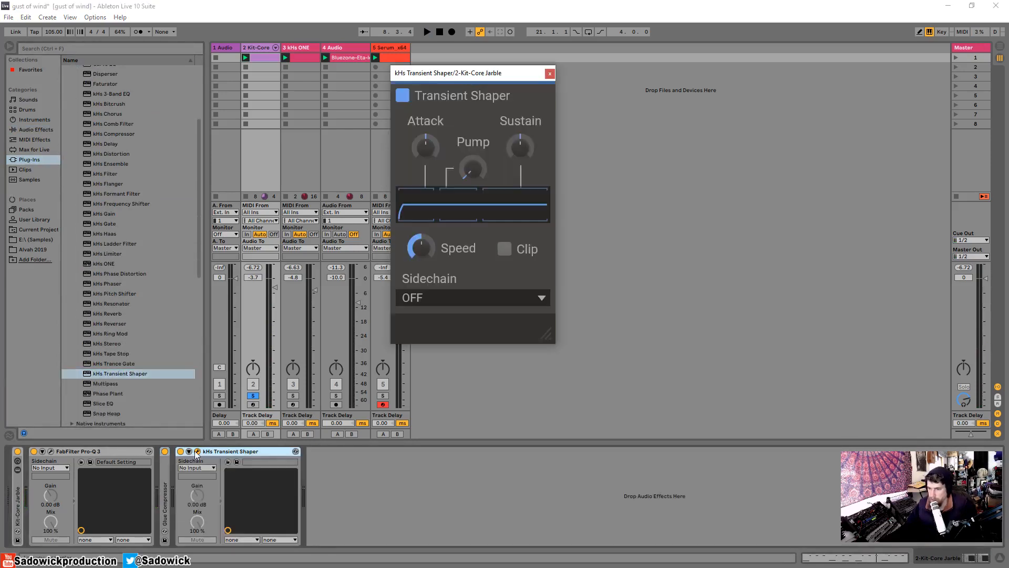
Play the soloed drums and raise the Transient Shaper's Pump slightly
{"action": "key", "text": "space"}
{"action": "left_click_drag", "start_coordinate": [465, 81], "coordinate": [293, 180]}
{"action": "mouse_move", "coordinate": [294, 283]}
{"action": "left_mouse_down"}
{"action": "mouse_move", "coordinate": [294, 257]}
{"action": "mouse_move", "coordinate": [294, 269]}
{"action": "left_mouse_up"}
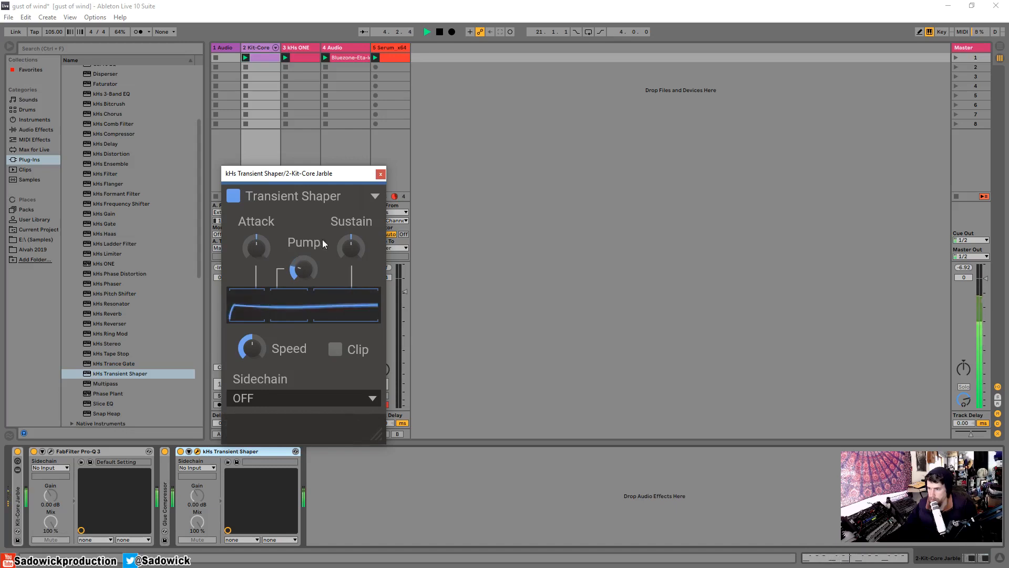
{"action": "left_click_drag", "start_coordinate": [350, 247], "coordinate": [350, 247]}
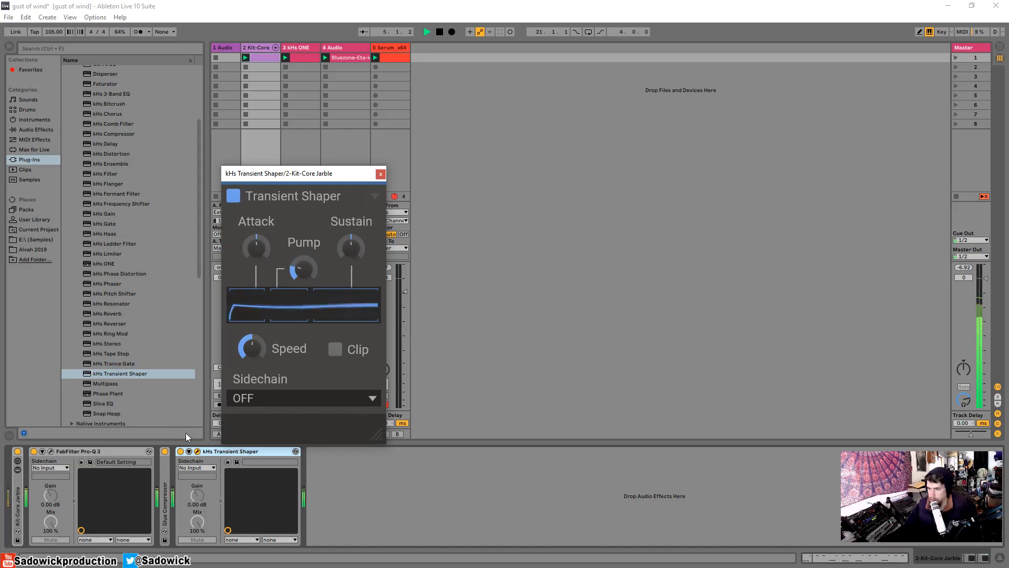
Compare the drums with the Glue Compressor bypassed and active, then unfold it and set its threshold to -6.67 dB
{"action": "left_click", "coordinate": [166, 453]}
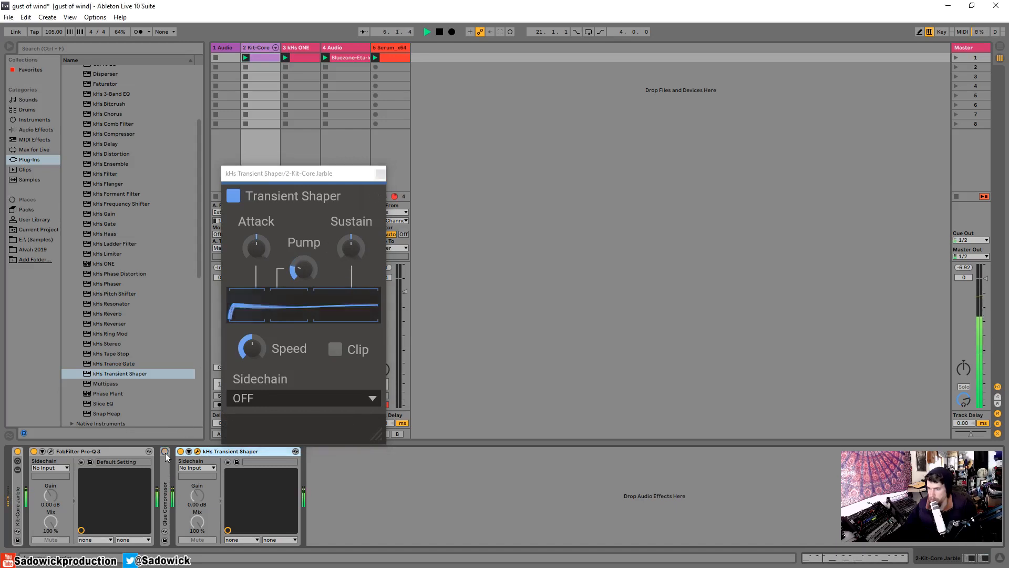
{"action": "left_click", "coordinate": [165, 451]}
{"action": "double_click", "coordinate": [165, 469]}
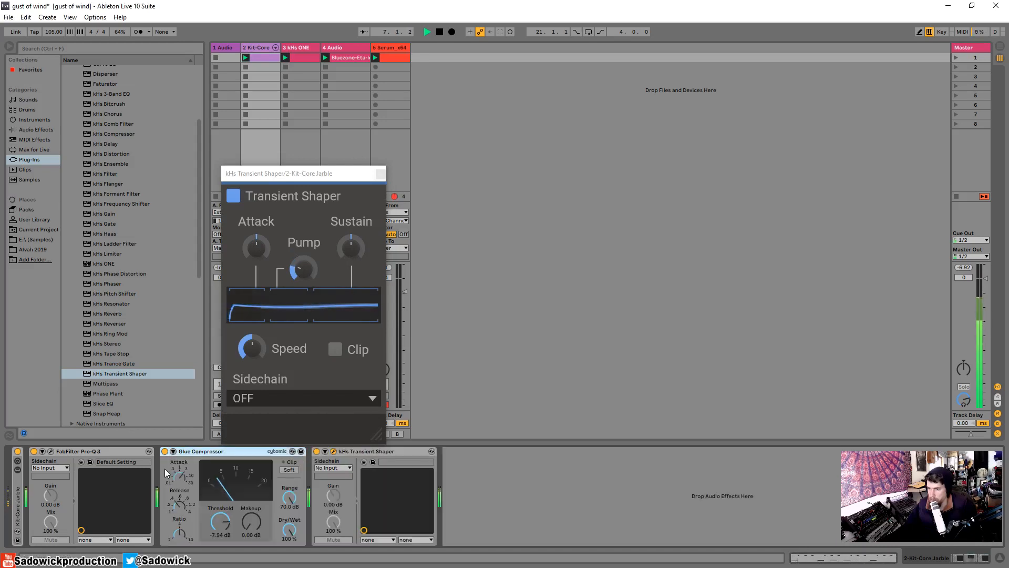
{"action": "left_click_drag", "start_coordinate": [220, 521], "coordinate": [220, 520]}
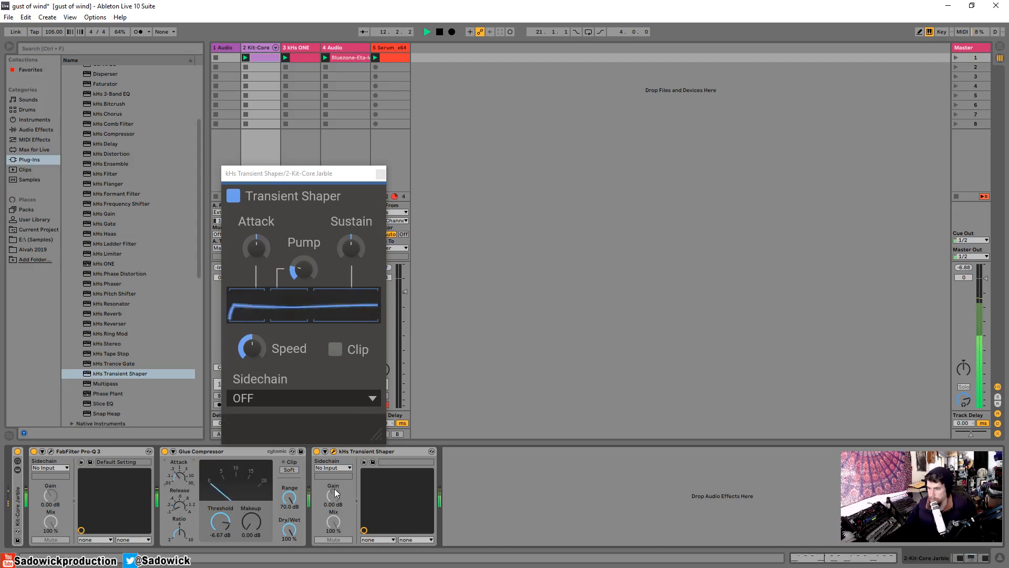
Move the Transient Shaper window off the mixer, unsolo Kit-Core, and raise its volume to -2.6 dB
{"action": "left_click_drag", "start_coordinate": [326, 173], "coordinate": [666, 113]}
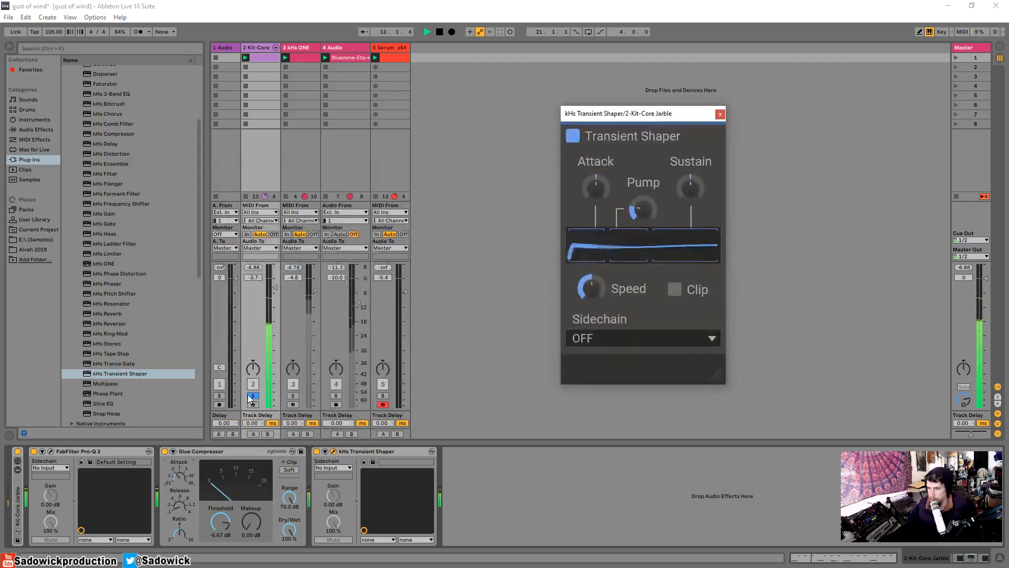
{"action": "left_click", "coordinate": [252, 396]}
{"action": "left_click", "coordinate": [253, 397]}
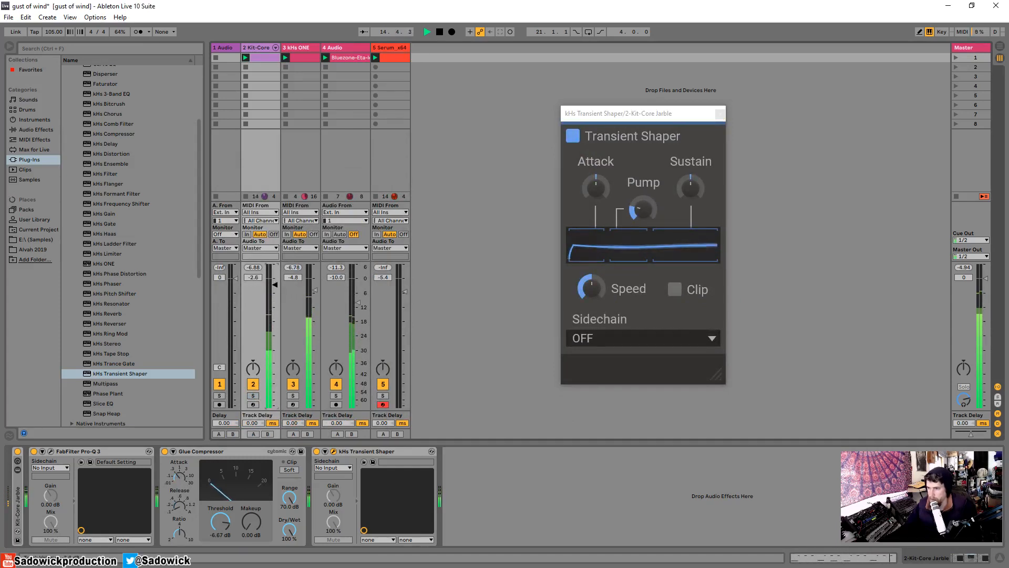
Stop playback and cut the Glue Compressor from the Kit-Core device chain
{"action": "left_click", "coordinate": [200, 451]}
{"action": "key", "text": "space"}
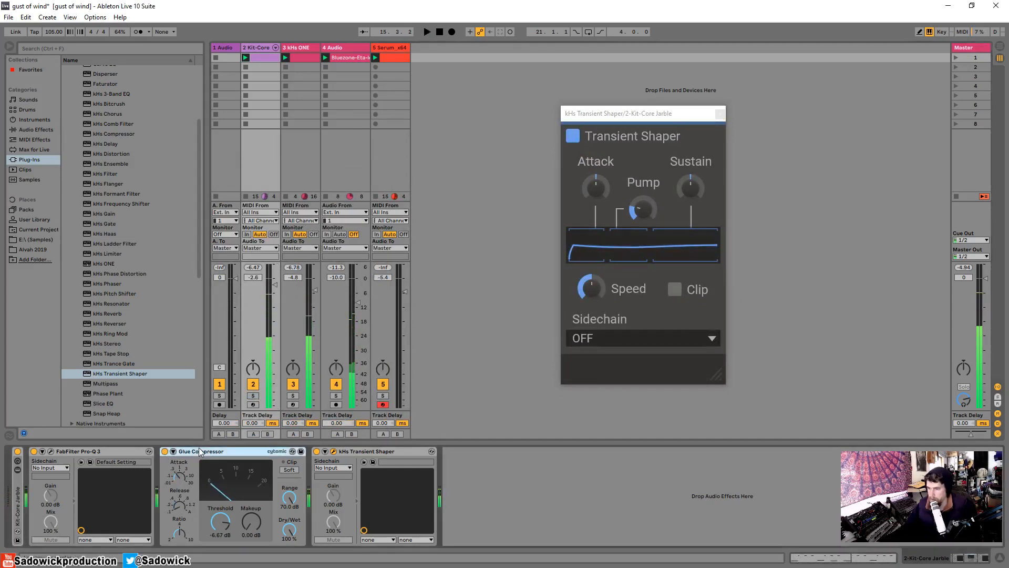
{"action": "right_click", "coordinate": [199, 455]}
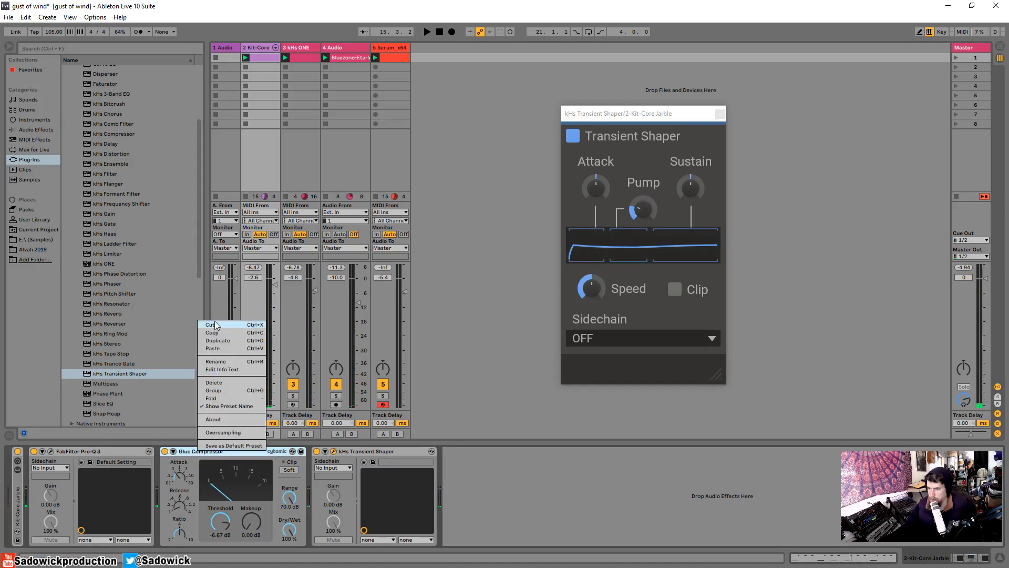
{"action": "left_click", "coordinate": [216, 325]}
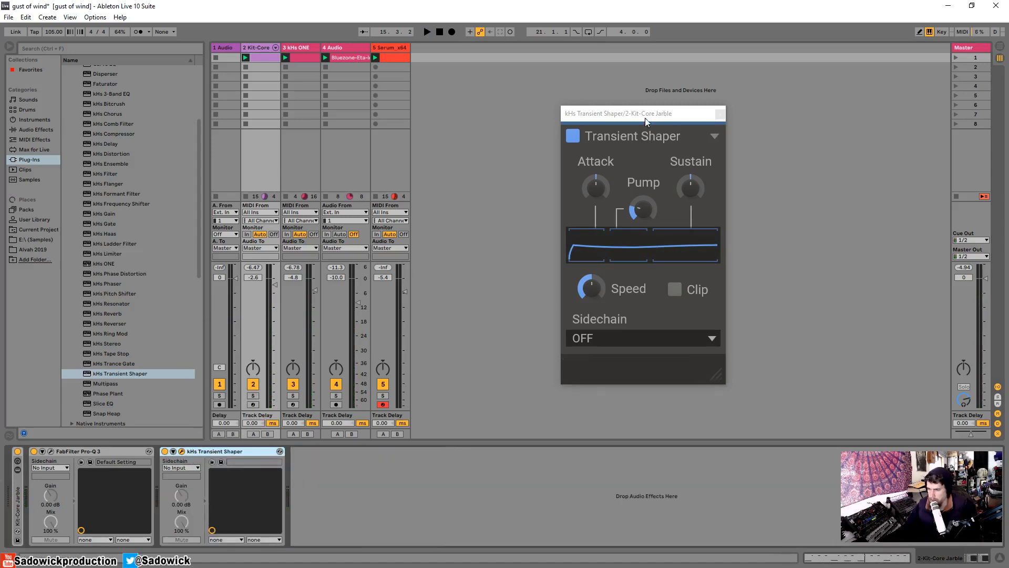
Play the full mix and set the Transient Shaper's Attack to 19 % with a small amount of Pump
{"action": "left_click_drag", "start_coordinate": [647, 114], "coordinate": [585, 119]}
{"action": "key", "text": "space"}
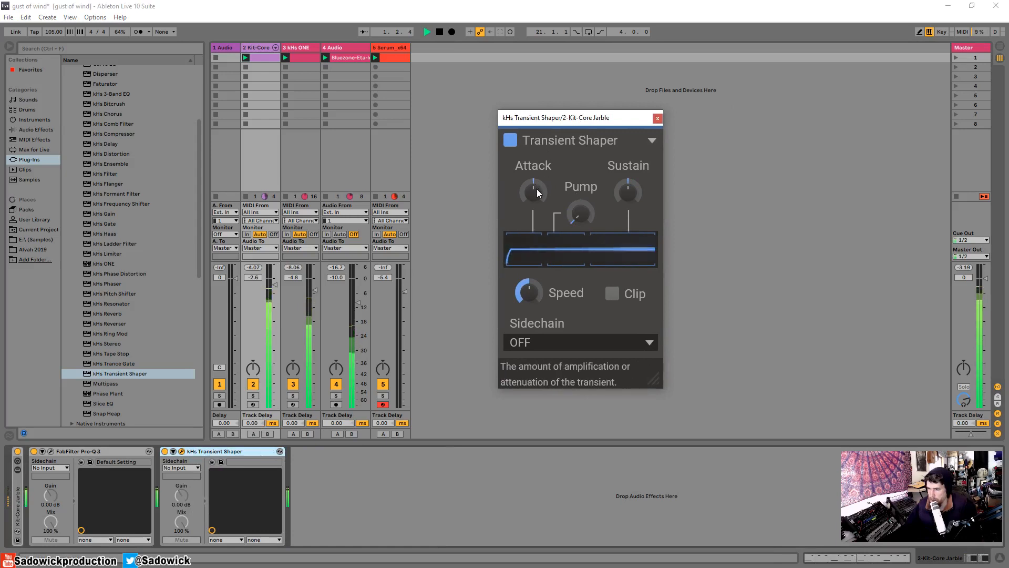
{"action": "left_click_drag", "start_coordinate": [533, 191], "coordinate": [533, 180]}
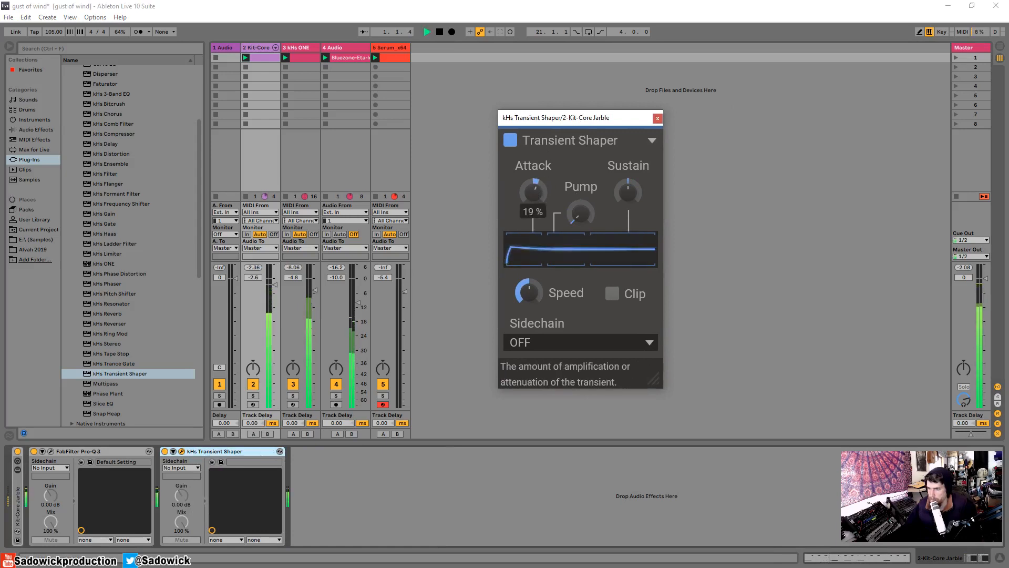
{"action": "mouse_move", "coordinate": [580, 213]}
{"action": "left_mouse_down"}
{"action": "mouse_move", "coordinate": [580, 191]}
{"action": "mouse_move", "coordinate": [580, 200]}
{"action": "left_mouse_up"}
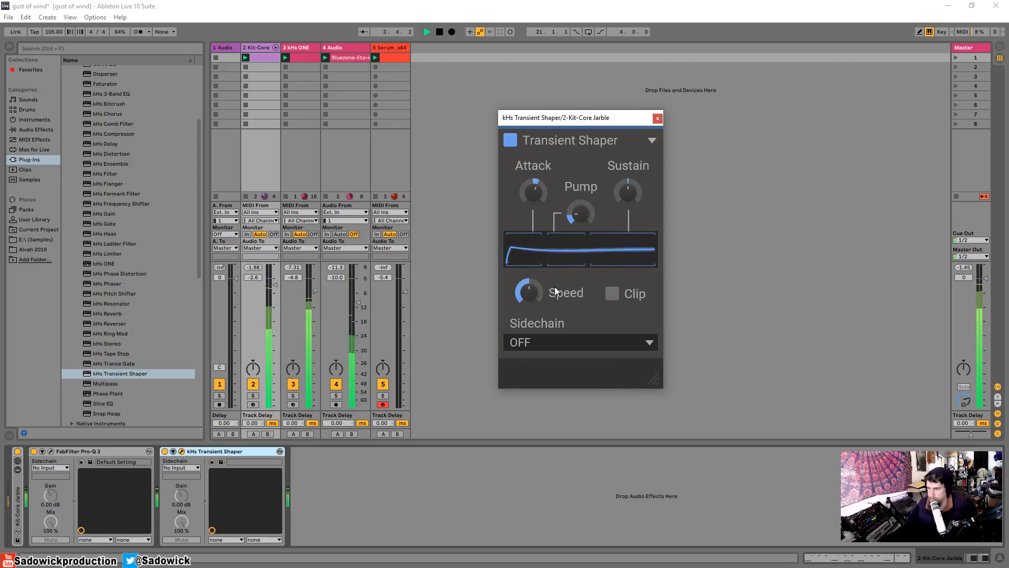
Solo Kit-Core, compare the drums with the Transient Shaper bypassed and active, and close its window
{"action": "left_click", "coordinate": [252, 396]}
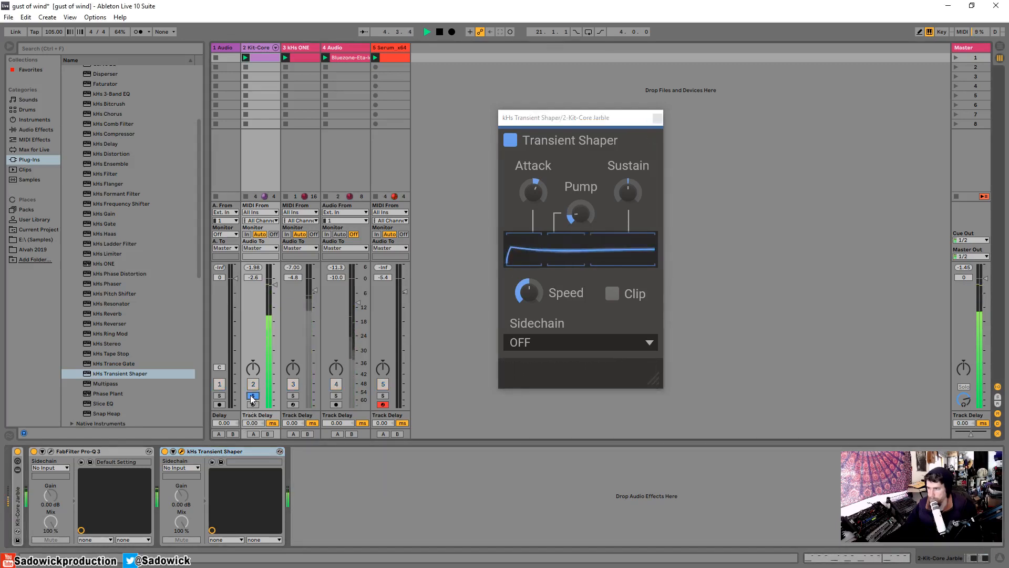
{"action": "left_click", "coordinate": [165, 452]}
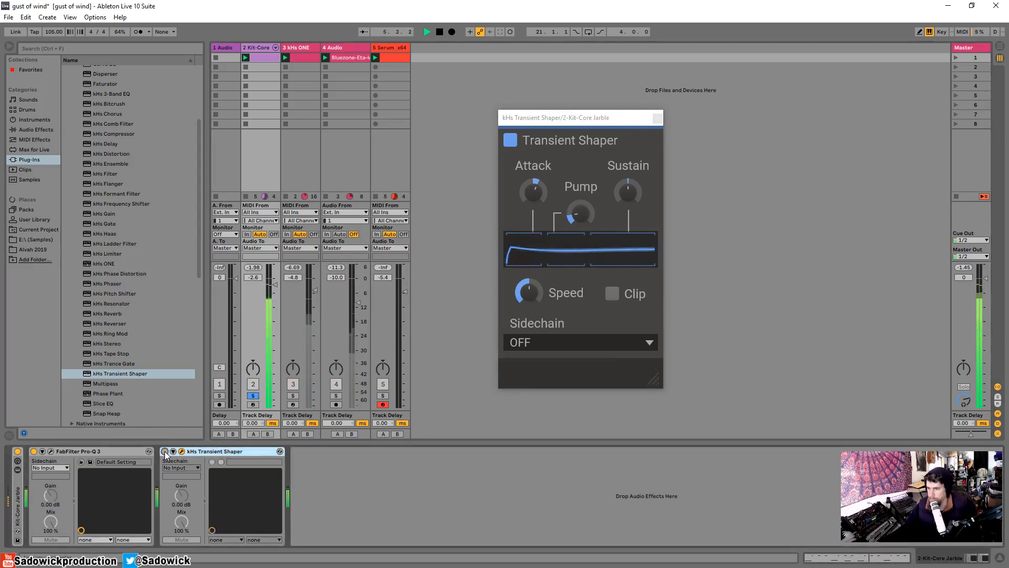
{"action": "left_click", "coordinate": [165, 452]}
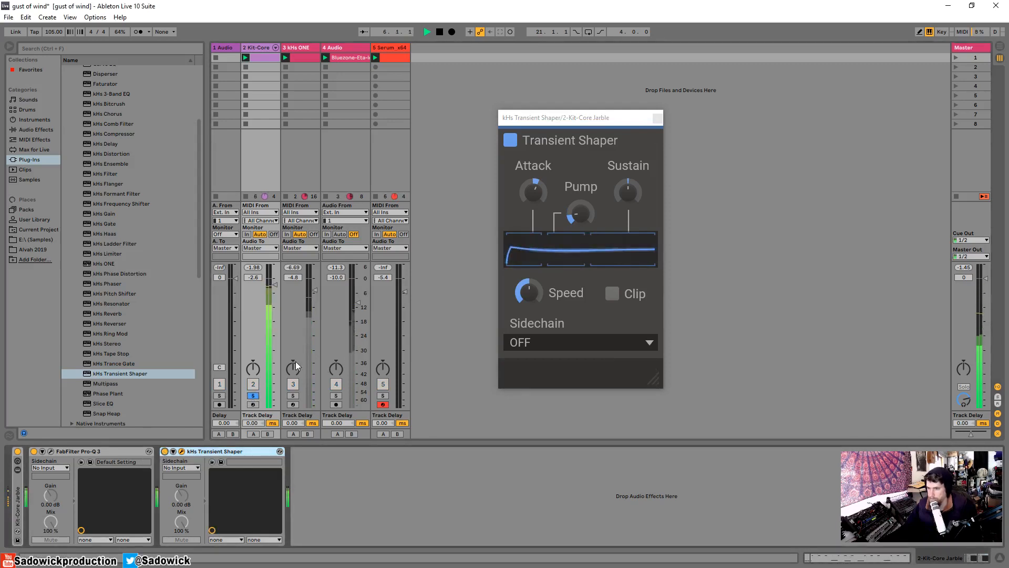
{"action": "left_click", "coordinate": [657, 117]}
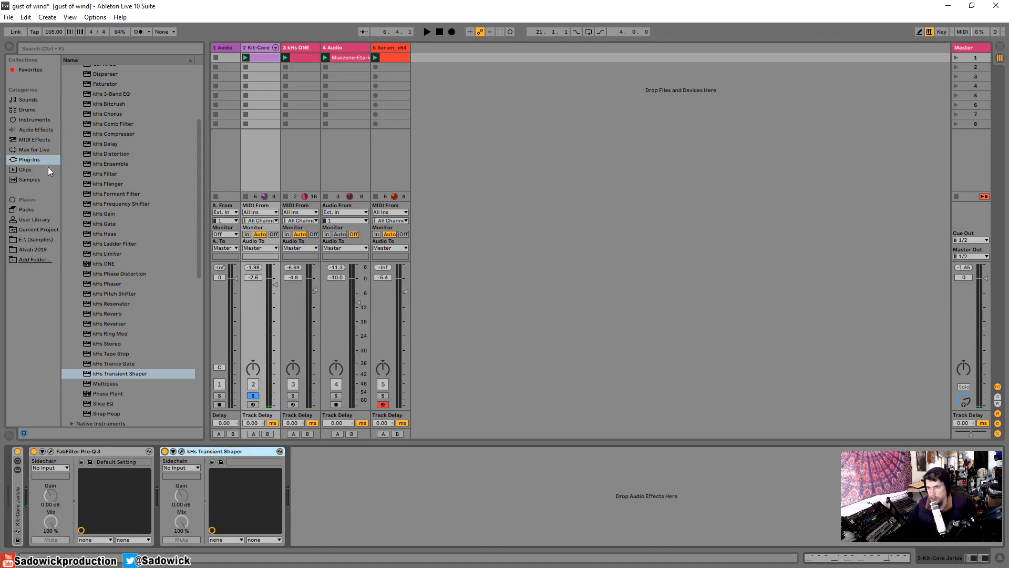
Find FabFilter Pro-Q 3 among the plug-ins and insert a second instance after the Transient Shaper on Kit-Core
{"action": "left_click", "coordinate": [27, 129]}
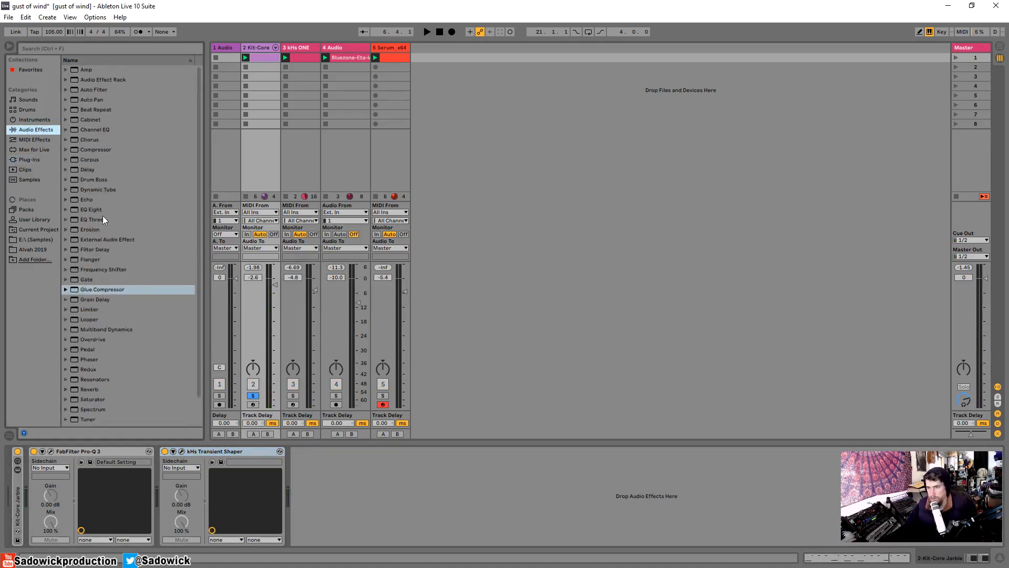
{"action": "left_click", "coordinate": [25, 159]}
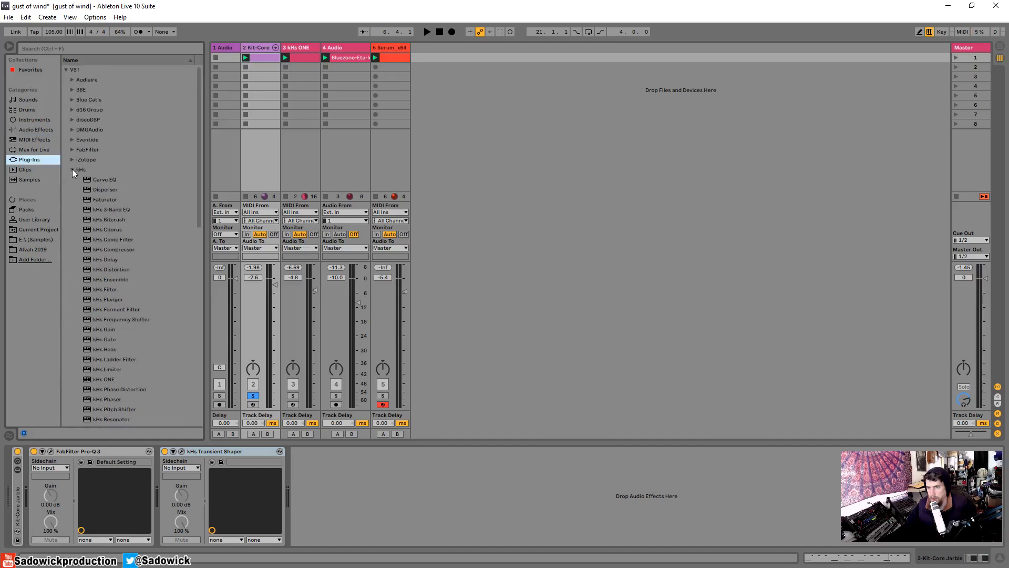
{"action": "left_click", "coordinate": [73, 169]}
{"action": "left_click", "coordinate": [73, 150]}
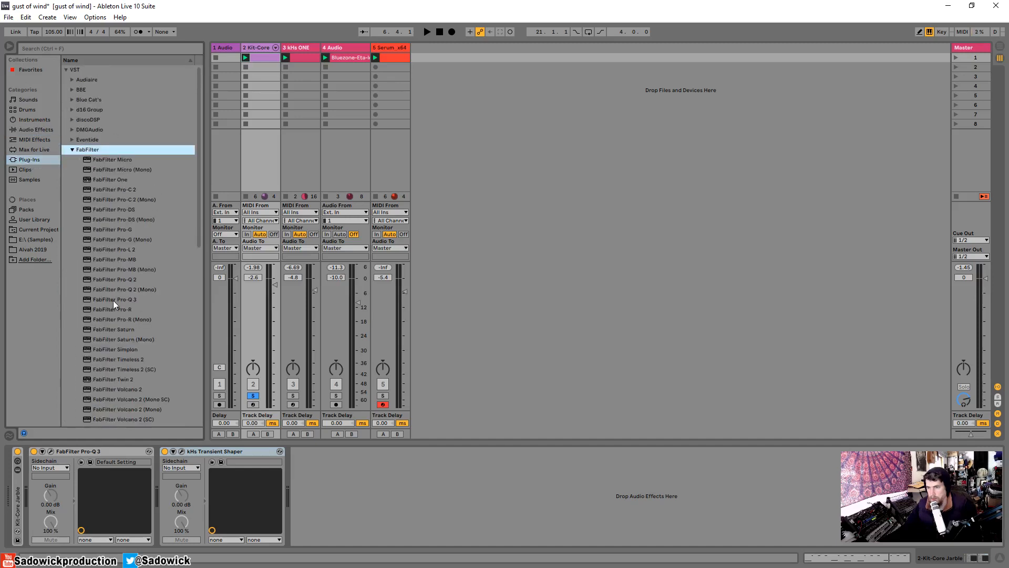
{"action": "left_click_drag", "start_coordinate": [113, 301], "coordinate": [367, 502]}
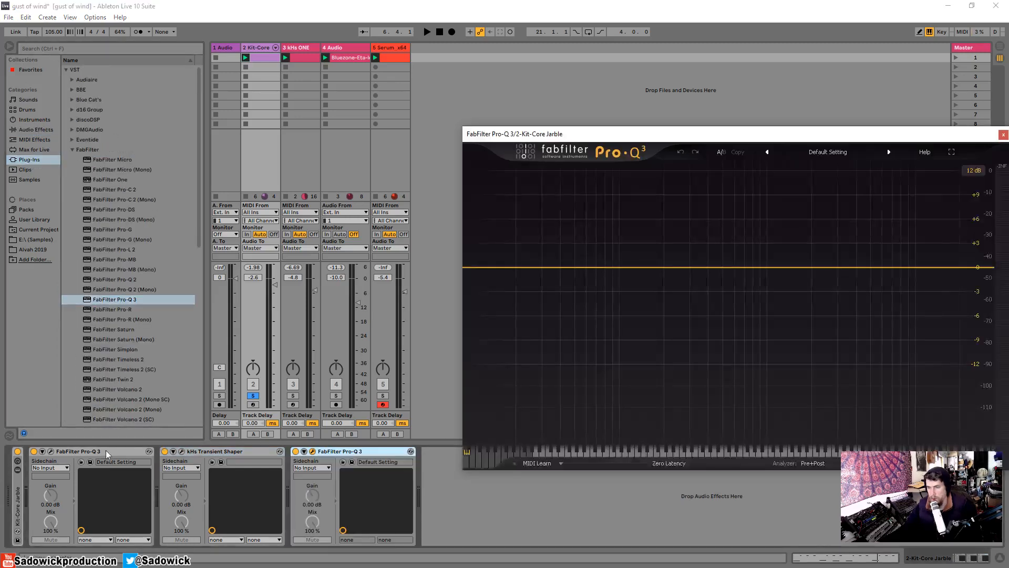
Fold Kit-Core's first Pro-Q 3 and Transient Shaper, and move the new equalizer's window fully into view
{"action": "double_click", "coordinate": [102, 451]}
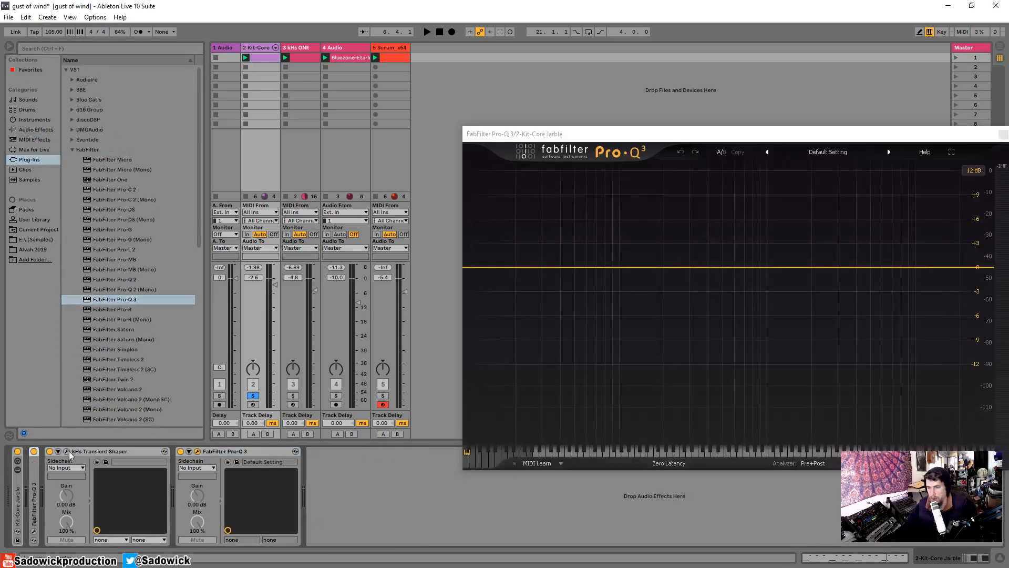
{"action": "double_click", "coordinate": [91, 452]}
{"action": "left_click_drag", "start_coordinate": [718, 138], "coordinate": [493, 78]}
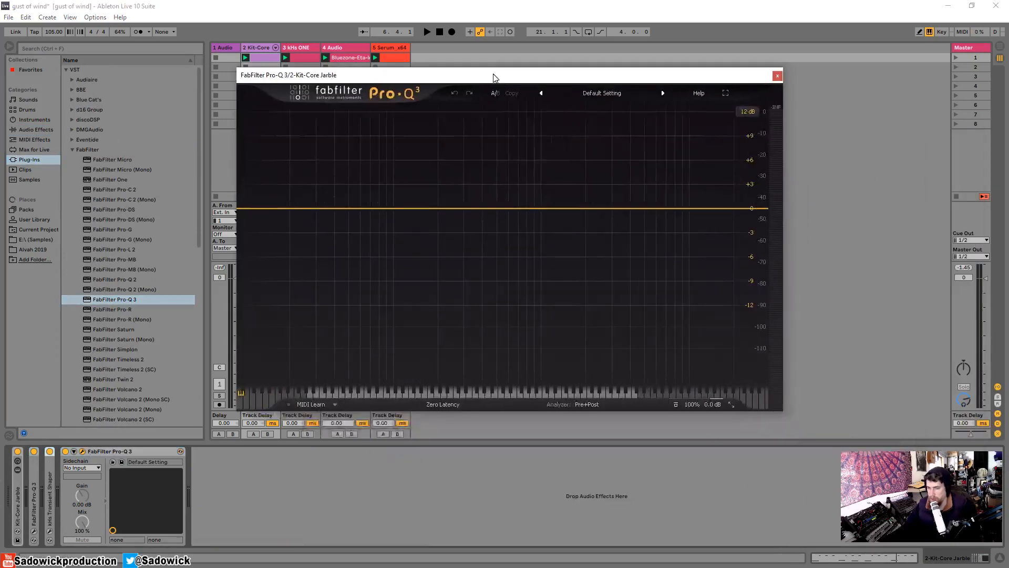
Add a low cut to the new Pro-Q 3 at 37.31 Hz with a 12 dB/oct slope while the drums play
{"action": "double_click", "coordinate": [264, 209]}
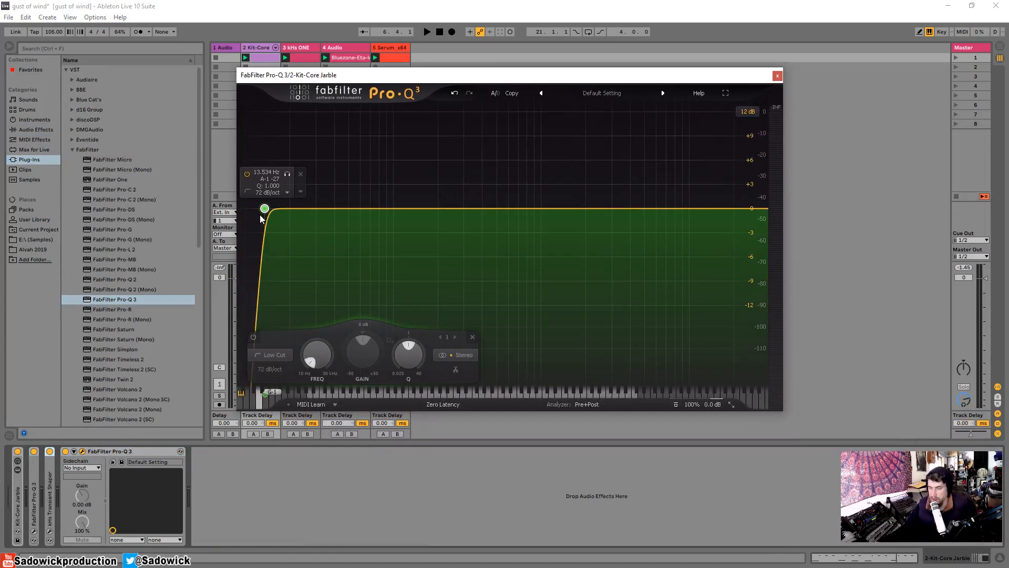
{"action": "key", "text": "space"}
{"action": "left_click_drag", "start_coordinate": [265, 209], "coordinate": [330, 206]}
{"action": "left_click", "coordinate": [345, 206], "text": "alt+shift"}
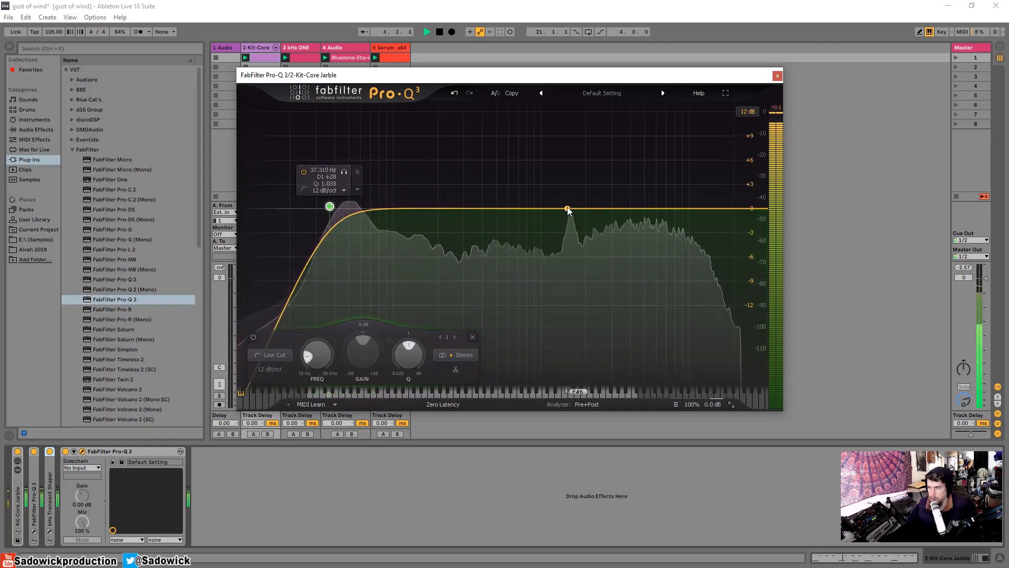
Add a bell band at 136.95 Hz with -1.11 dB gain, stop playback, and close the equalizer window
{"action": "left_click_drag", "start_coordinate": [572, 210], "coordinate": [414, 217]}
{"action": "key", "text": "space"}
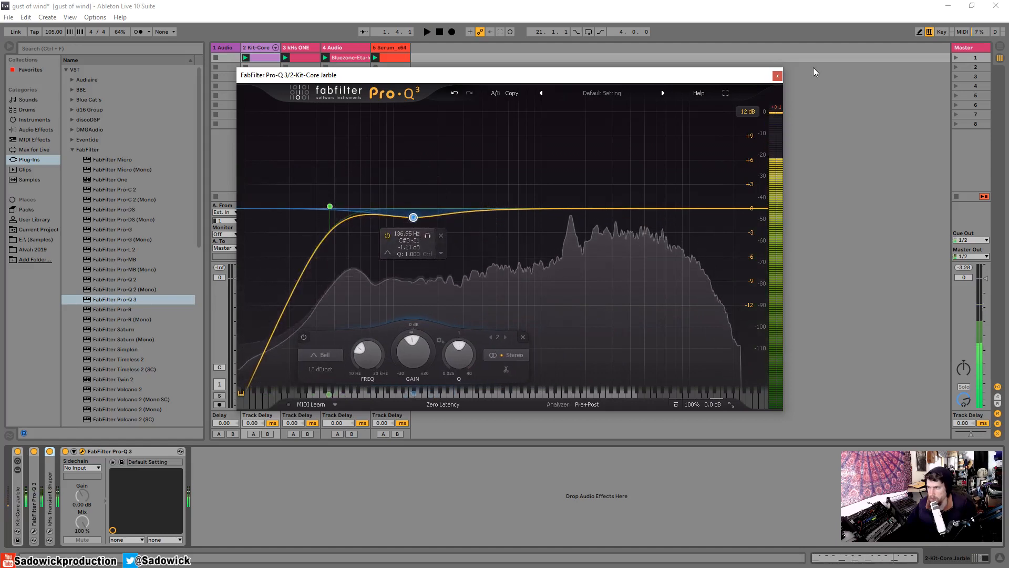
{"action": "left_click", "coordinate": [778, 75]}
Unsolo Kit-Core, show the kHs ONE track's devices, play the mix, and mute track 4 Audio
{"action": "left_click", "coordinate": [345, 48]}
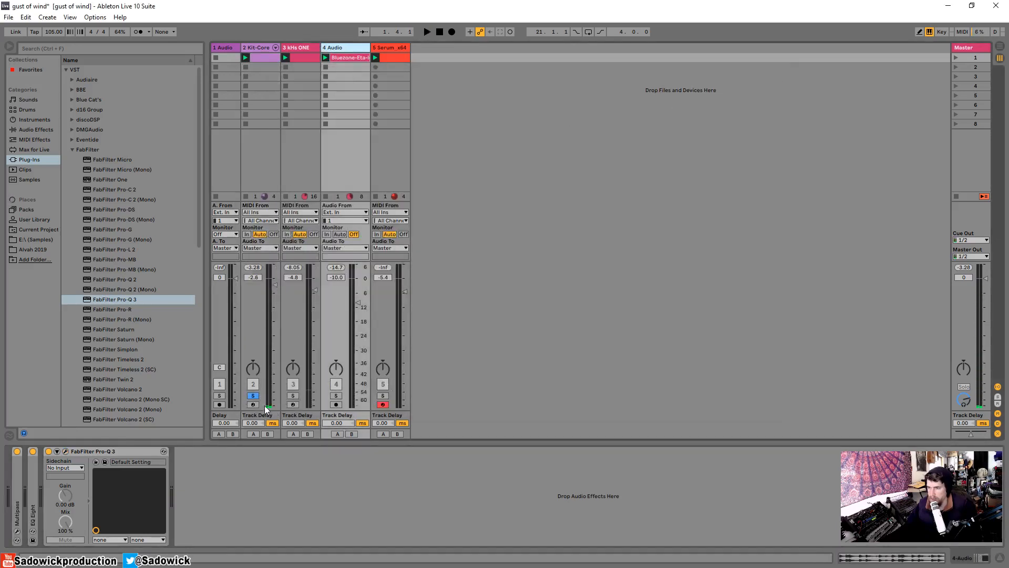
{"action": "left_click", "coordinate": [303, 48]}
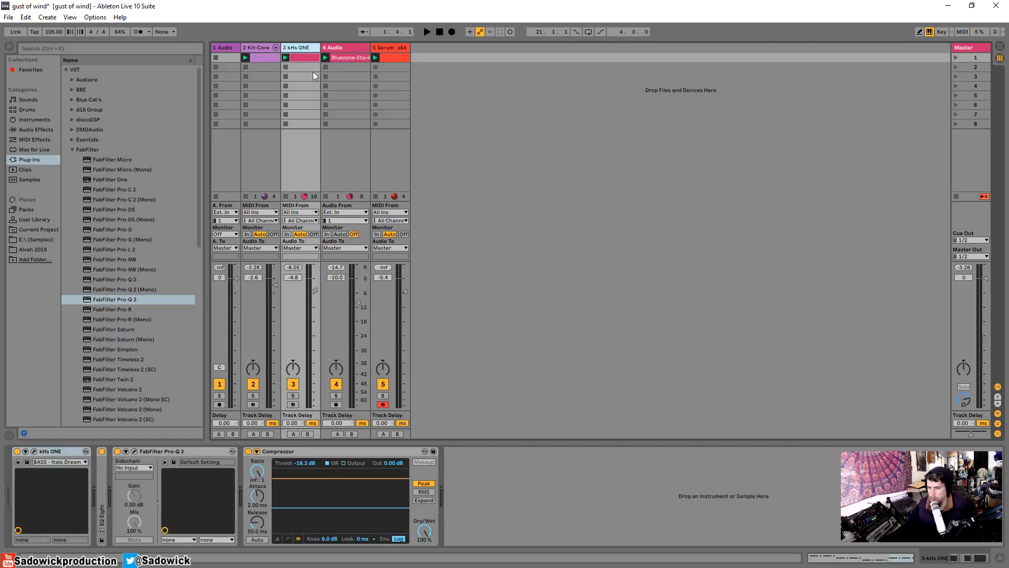
{"action": "key", "text": "space"}
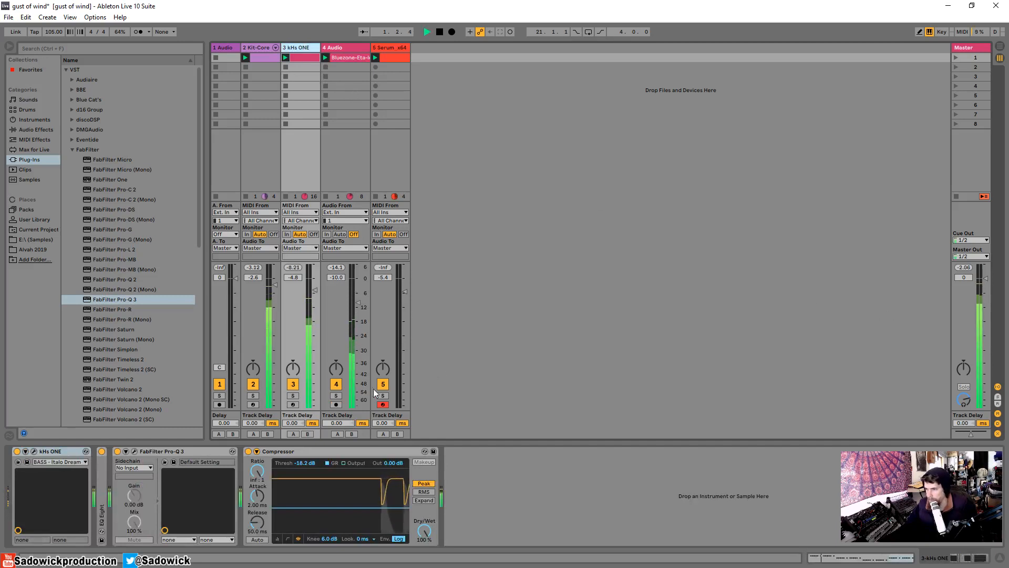
{"action": "left_click", "coordinate": [335, 387]}
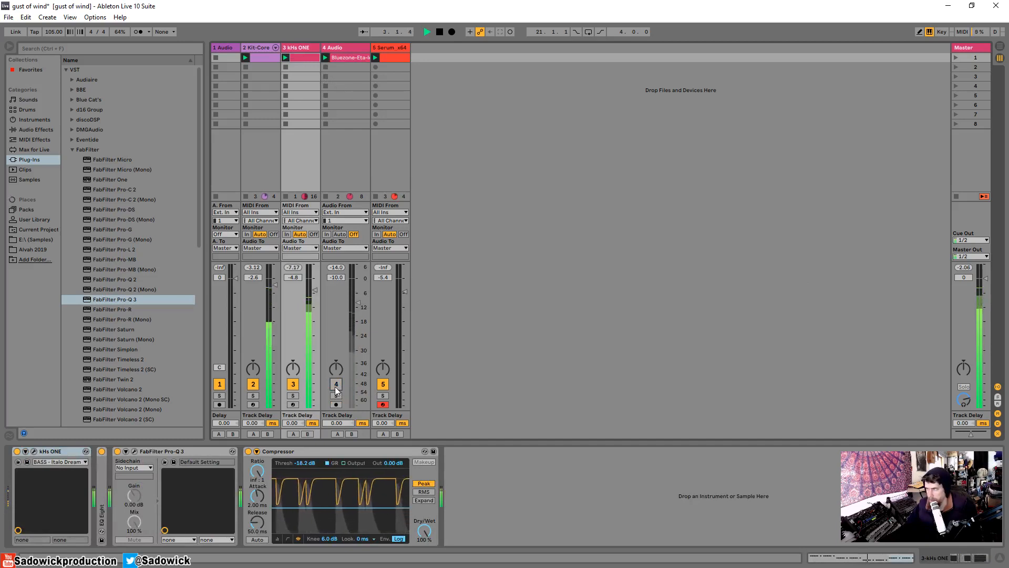
Unmute track 4 Audio, show its devices, and play the full mix briefly before stopping playback
{"action": "left_click", "coordinate": [258, 47]}
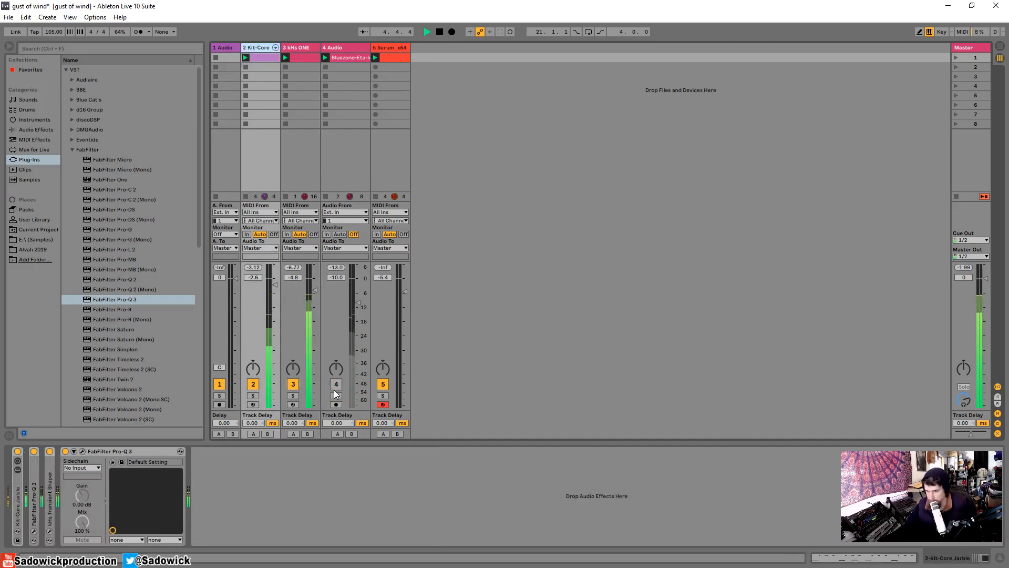
{"action": "key", "text": "space"}
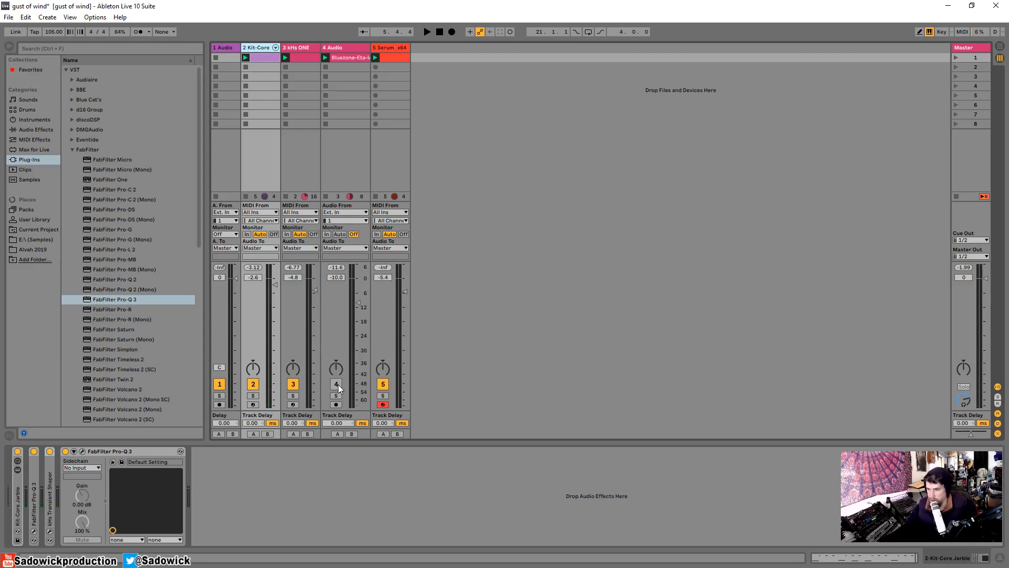
{"action": "left_click", "coordinate": [344, 48]}
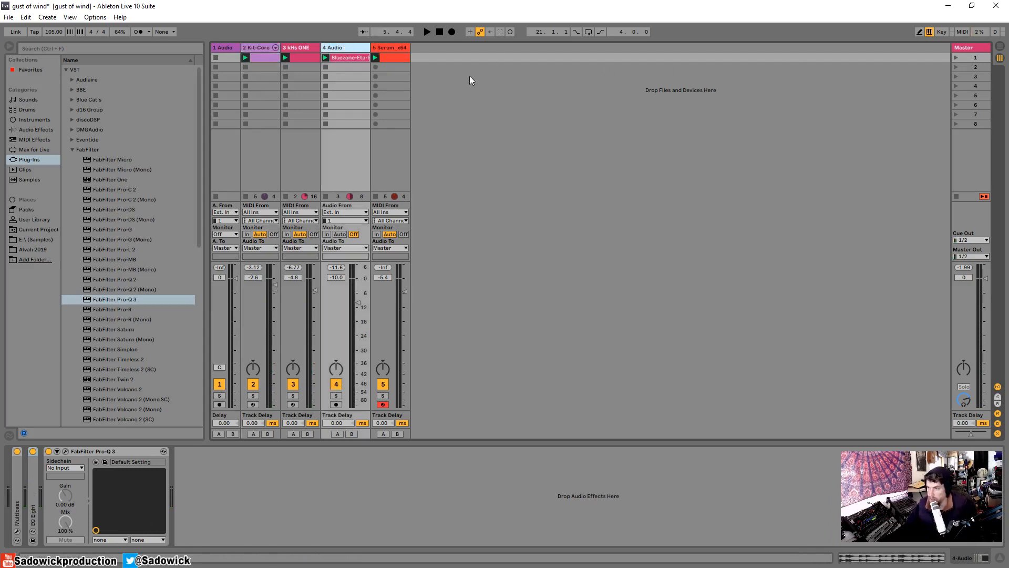
{"action": "key", "text": "space"}
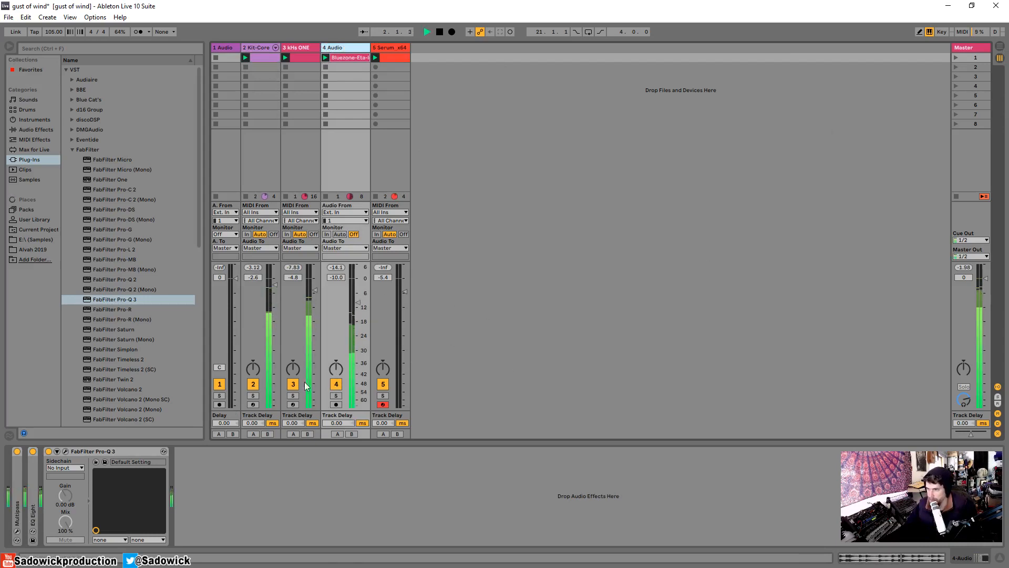
{"action": "key", "text": "space"}
Turn on the master's Pro-Q 3, open its window, and listen to the band-limited mix
{"action": "left_click", "coordinate": [1000, 47]}
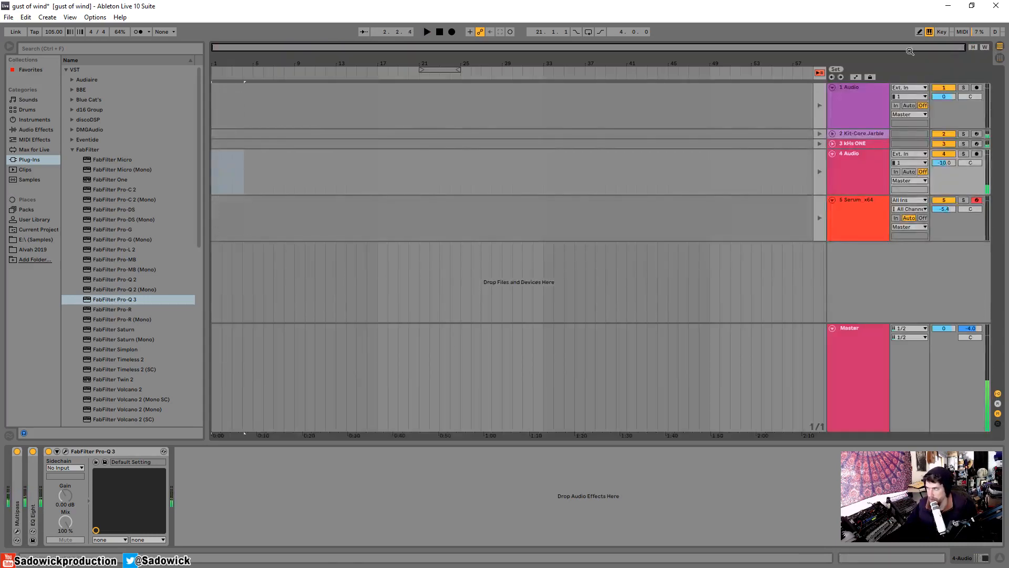
{"action": "left_click", "coordinate": [1001, 58]}
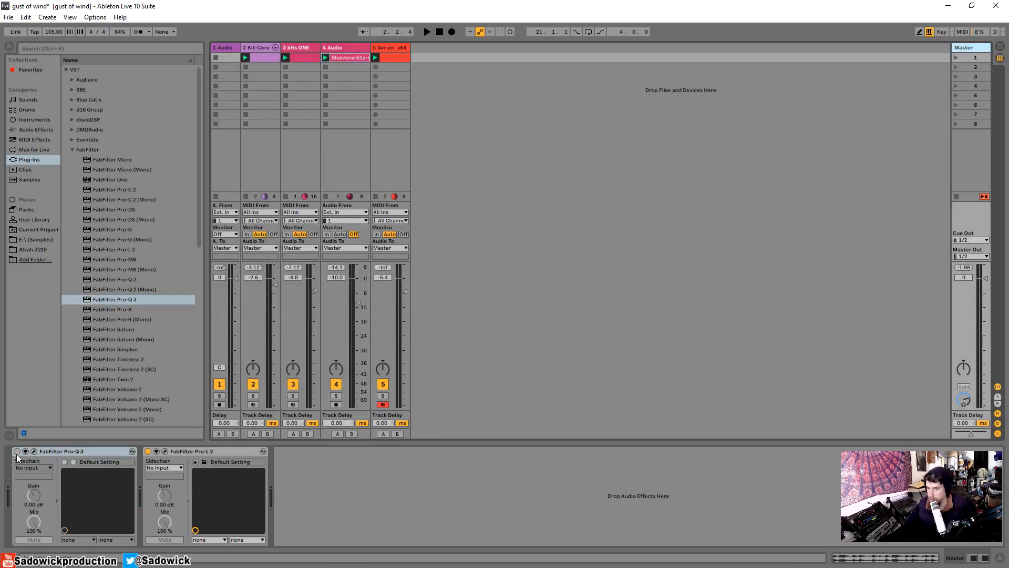
{"action": "left_click", "coordinate": [17, 452]}
{"action": "left_click", "coordinate": [34, 452]}
{"action": "key", "text": "space"}
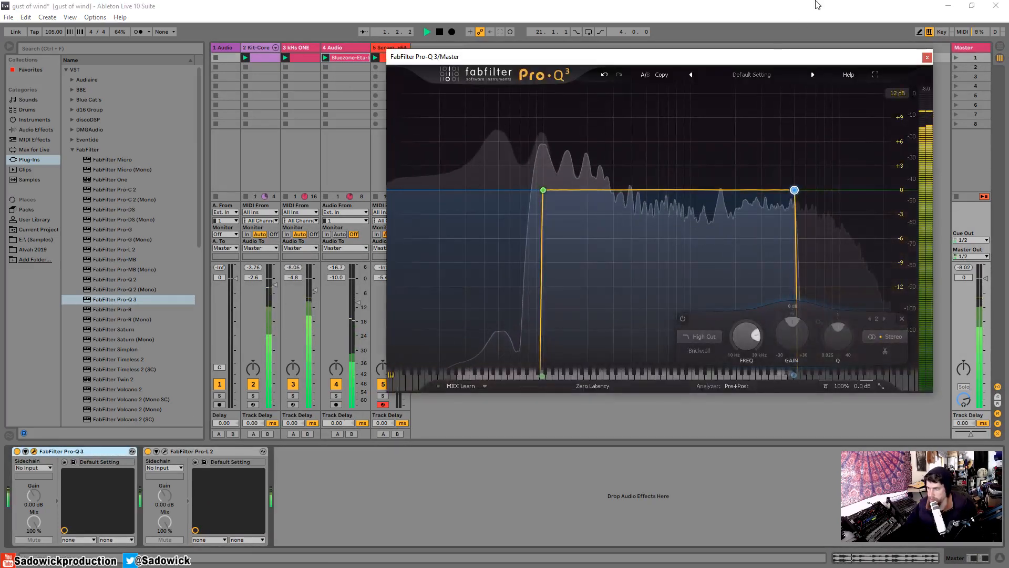
{"action": "left_click_drag", "start_coordinate": [611, 58], "coordinate": [581, 57]}
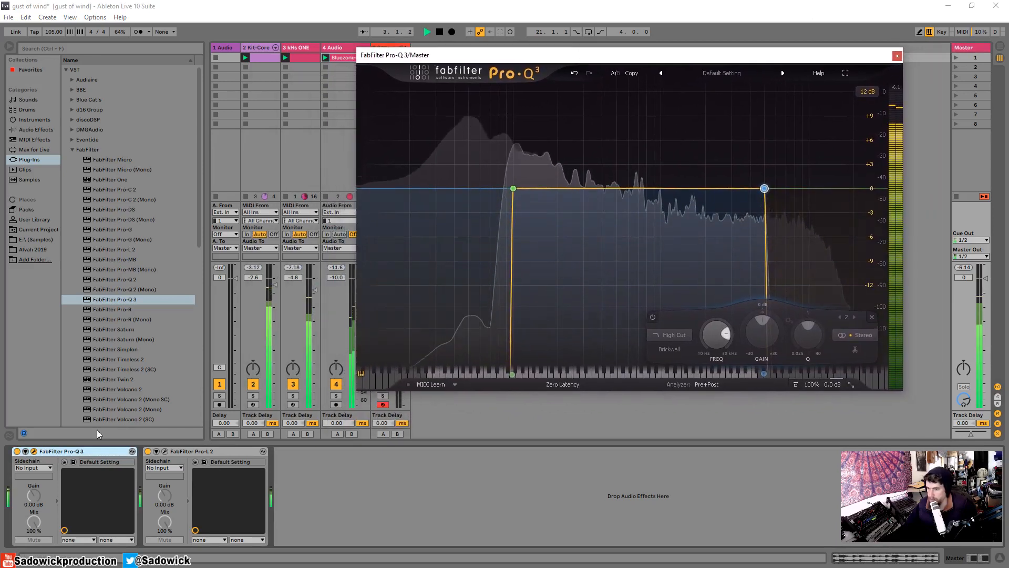
{"action": "key", "text": "space"}
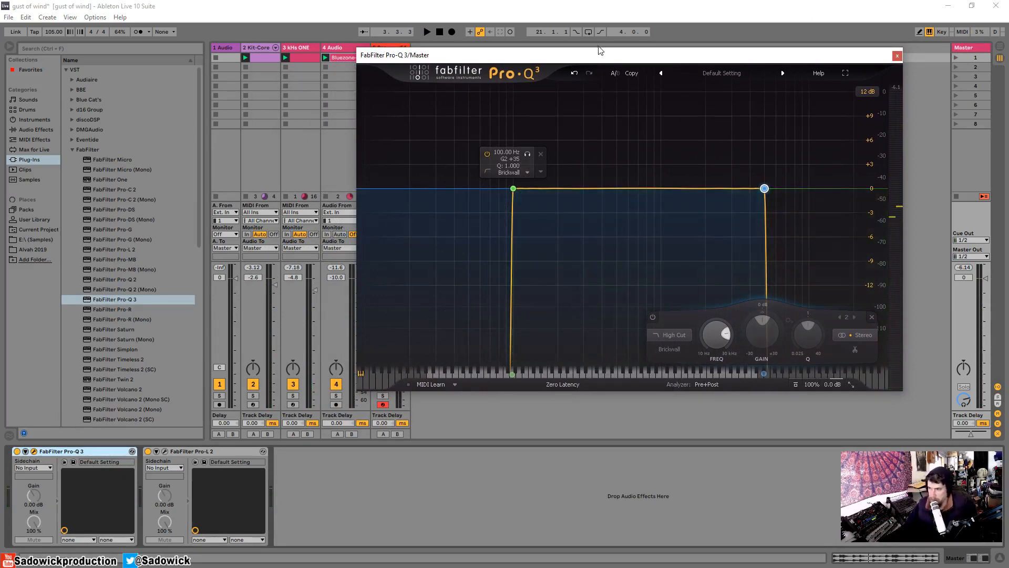
Reposition the master Pro-Q 3 window, set its processing mode to Natural Phase, and start playback
{"action": "left_click_drag", "start_coordinate": [600, 50], "coordinate": [507, 85]}
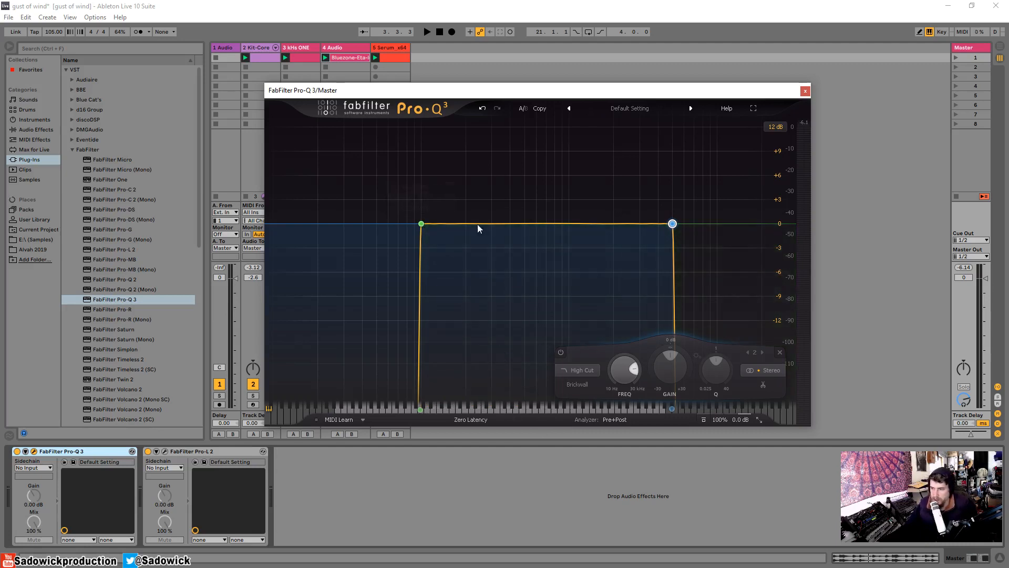
{"action": "left_click_drag", "start_coordinate": [470, 93], "coordinate": [451, 85]}
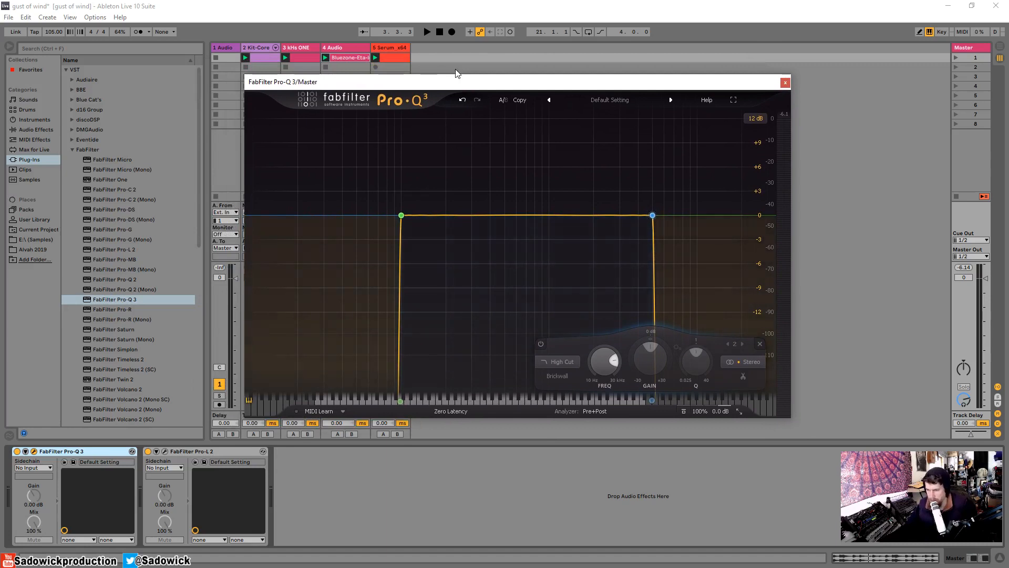
{"action": "left_click_drag", "start_coordinate": [456, 77], "coordinate": [431, 65]}
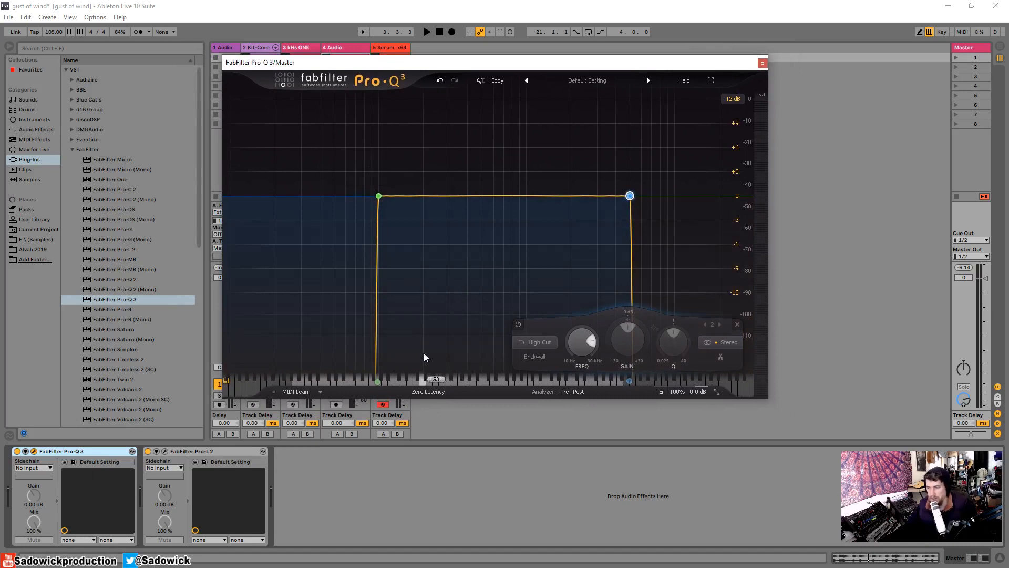
{"action": "left_click", "coordinate": [441, 395]}
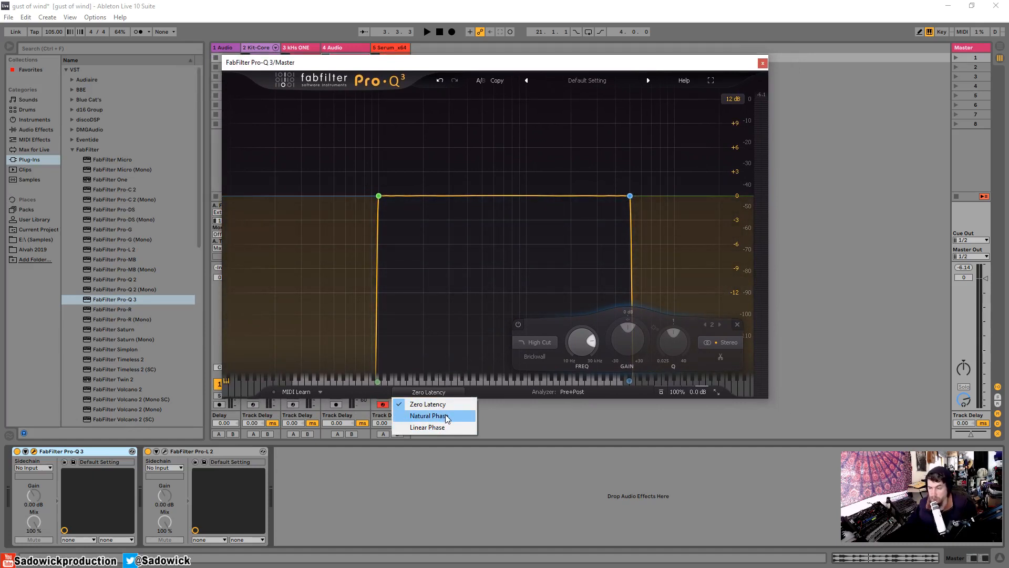
{"action": "left_click", "coordinate": [436, 415]}
{"action": "key", "text": "space"}
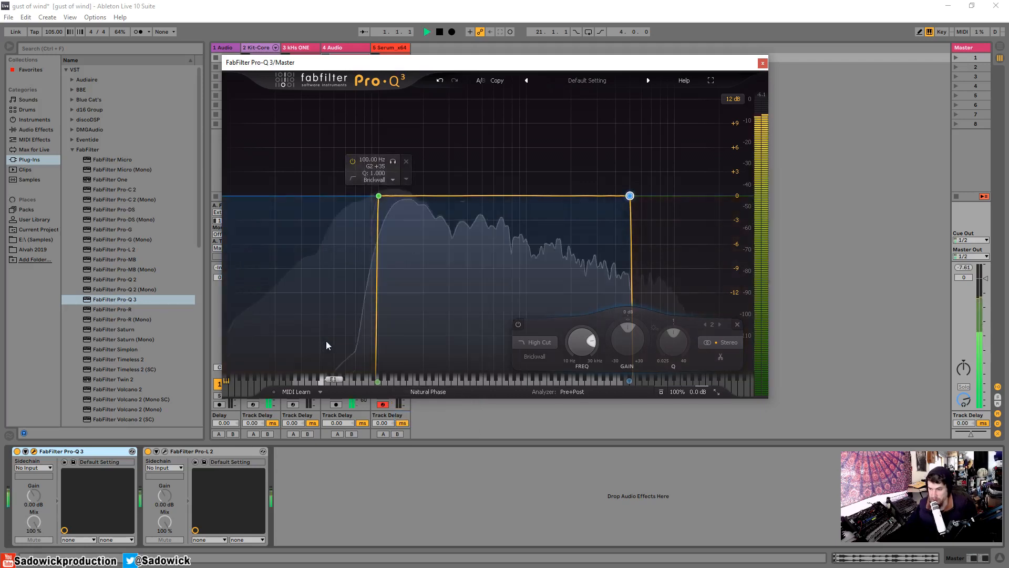
Compare Zero Latency, Natural Phase and Linear Phase processing during playback, and try High resolution for Linear Phase
{"action": "left_click", "coordinate": [428, 392]}
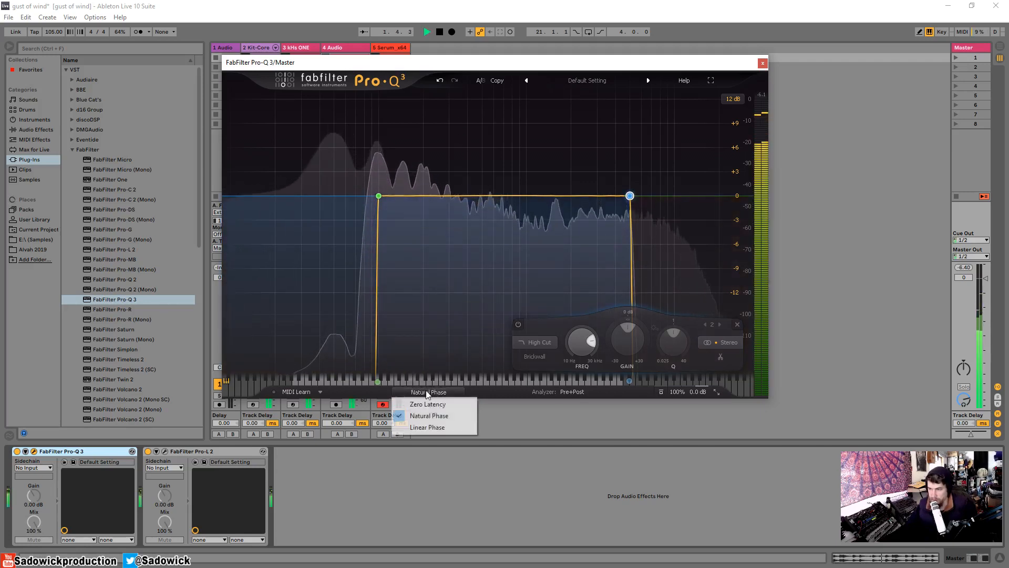
{"action": "left_click", "coordinate": [430, 404]}
{"action": "left_click", "coordinate": [431, 392]}
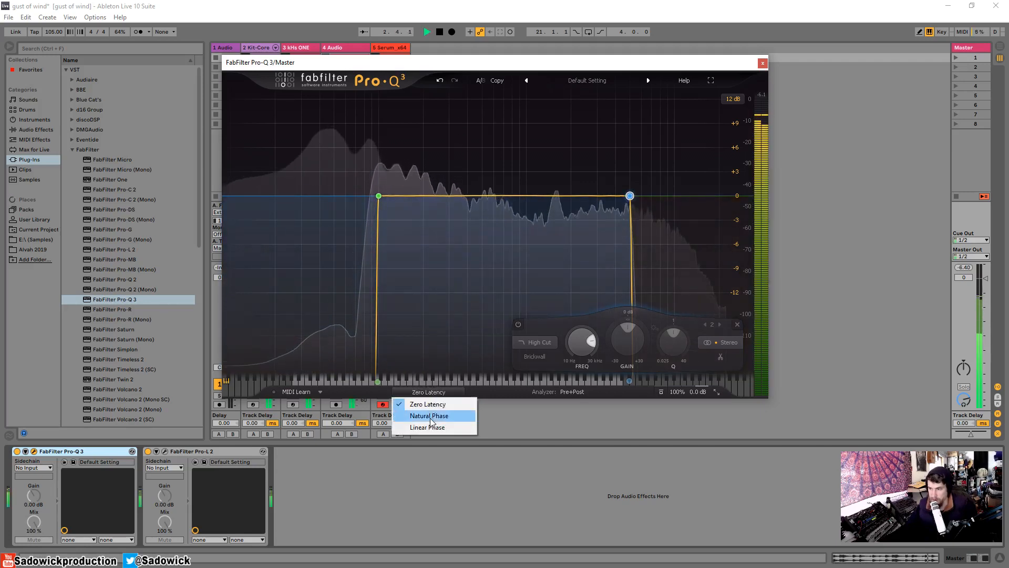
{"action": "left_click", "coordinate": [430, 416]}
{"action": "left_click", "coordinate": [431, 392]}
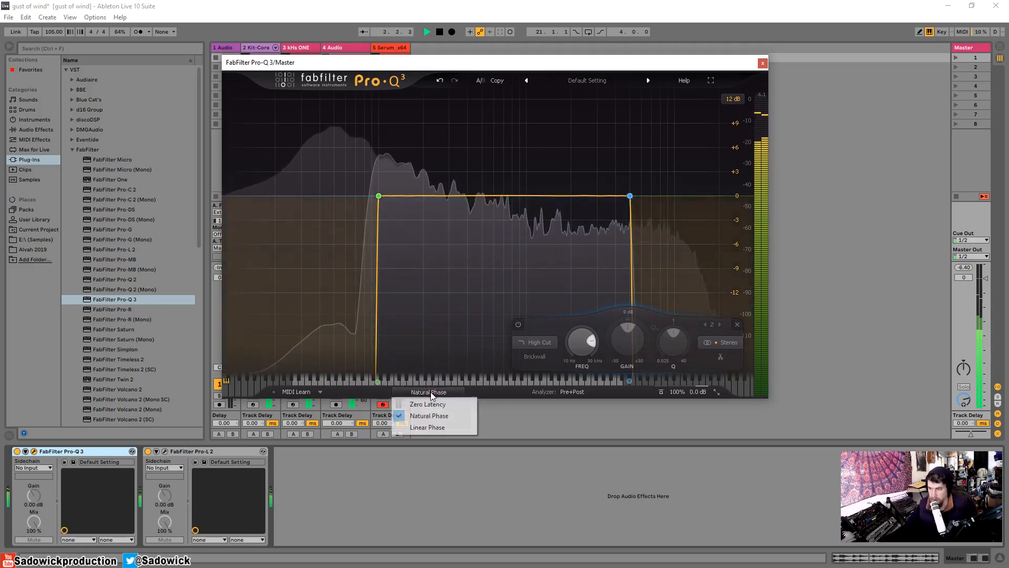
{"action": "left_click", "coordinate": [430, 427]}
{"action": "left_click", "coordinate": [452, 393]}
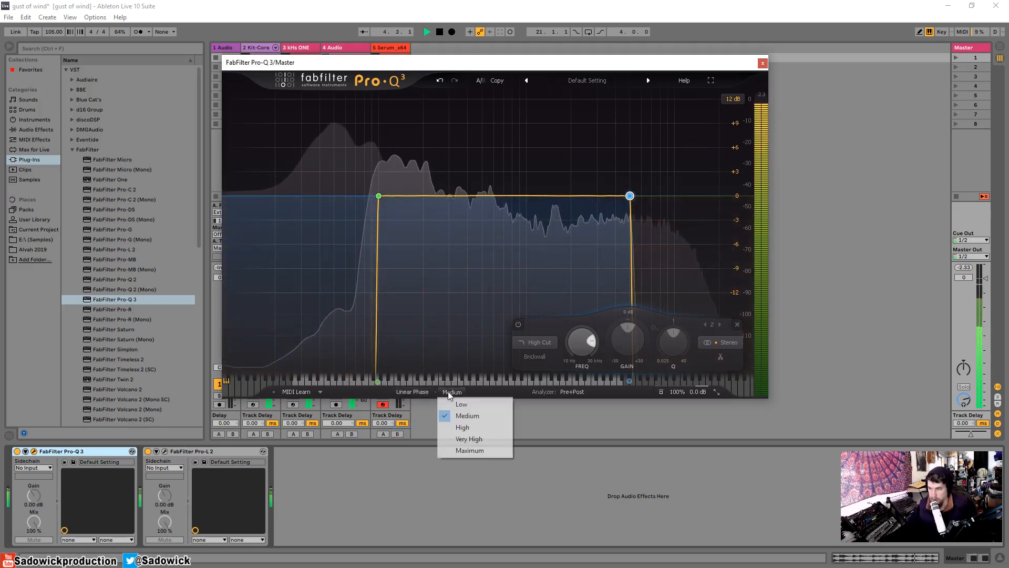
{"action": "left_click", "coordinate": [463, 428]}
Set the master Pro-Q 3 back to Zero Latency processing, stop playback, and close its window
{"action": "left_click", "coordinate": [412, 393]}
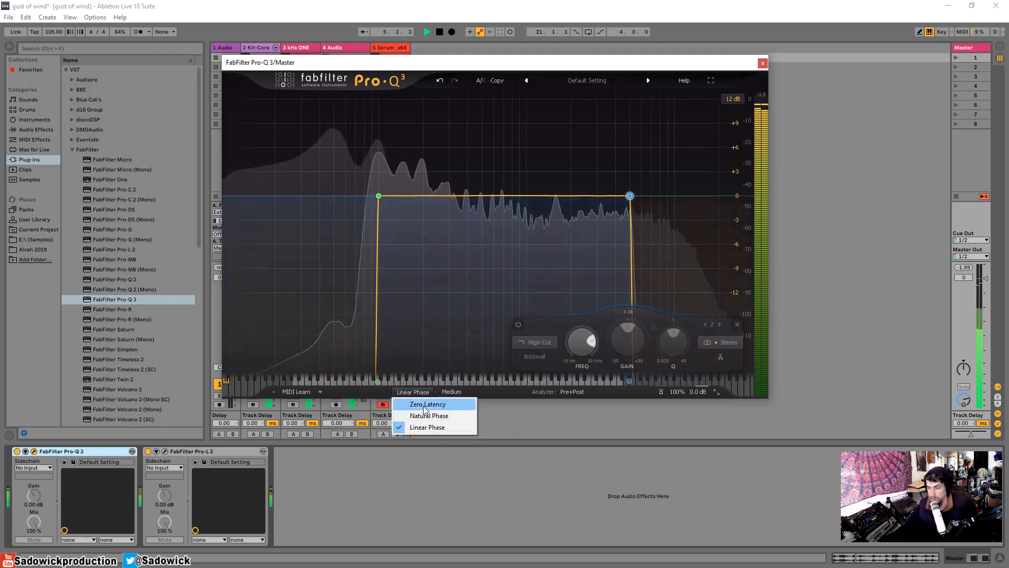
{"action": "left_click", "coordinate": [430, 404]}
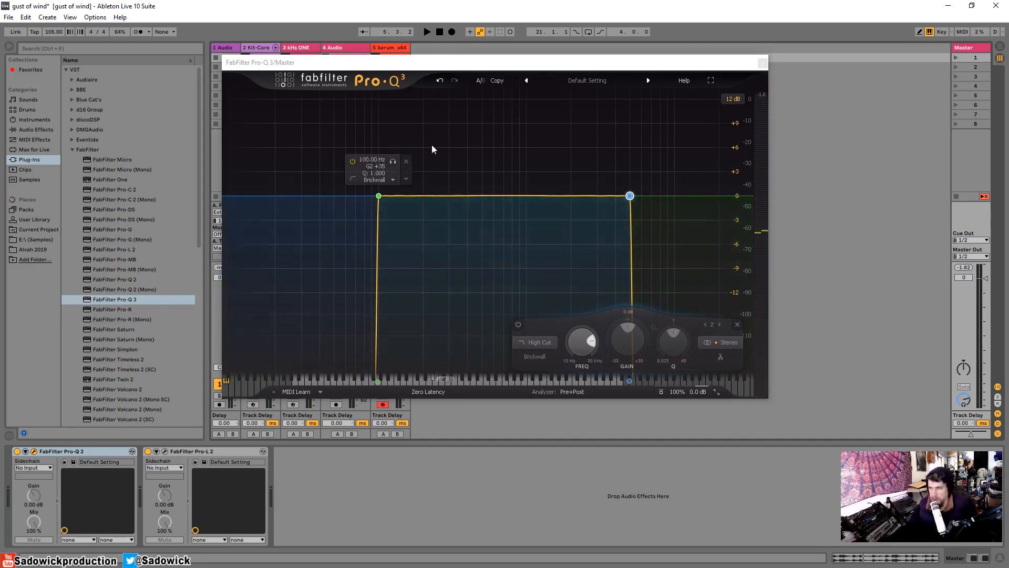
{"action": "left_click", "coordinate": [763, 64]}
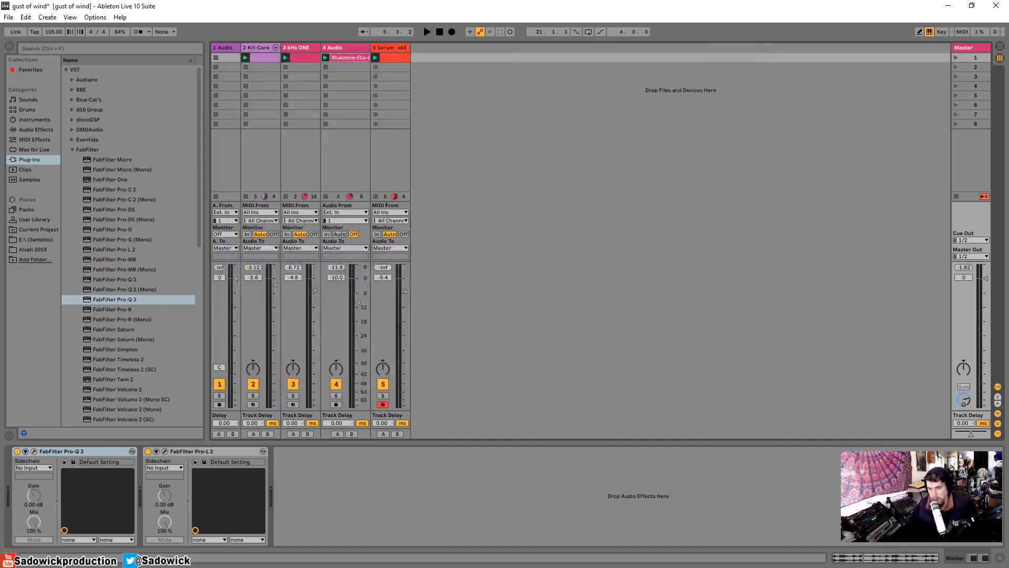